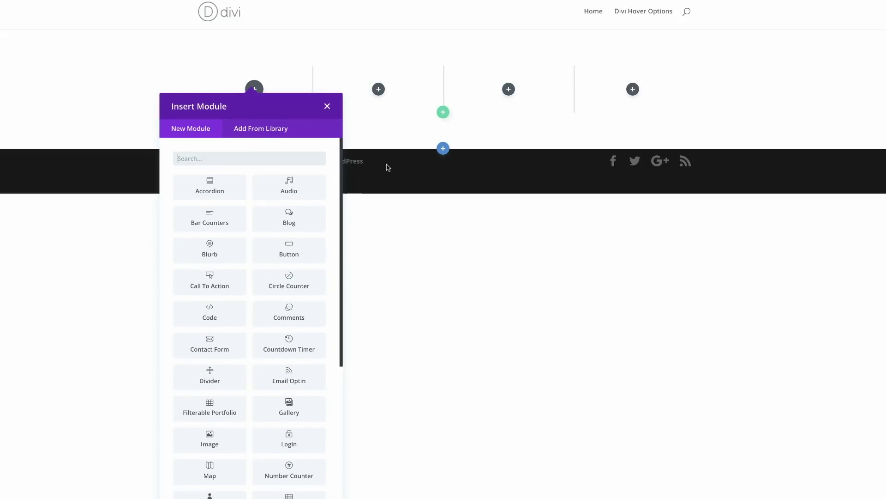
- Dismiss the module chooser and set the four-column row's background color to #2e3858
click(327, 107)
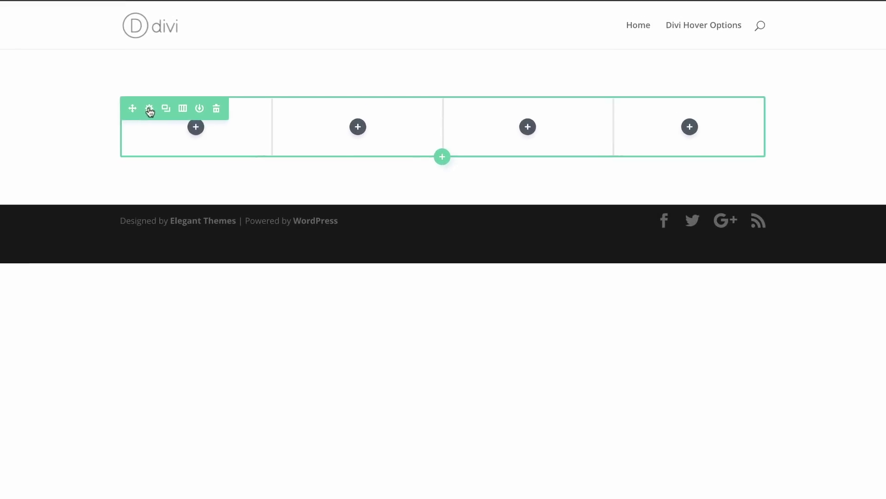
click(147, 110)
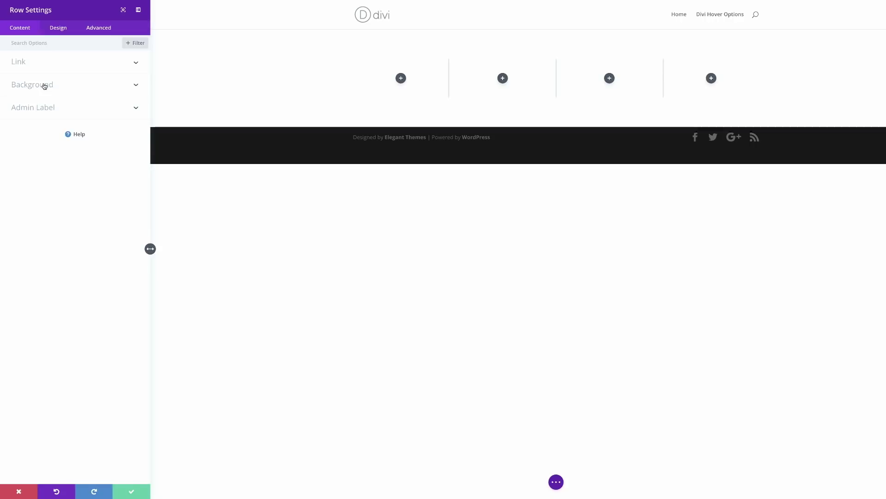
click(44, 85)
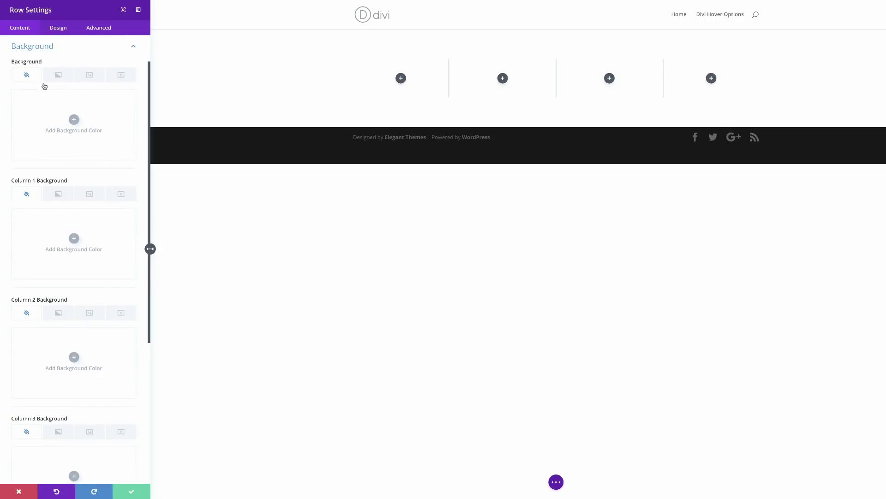
click(74, 120)
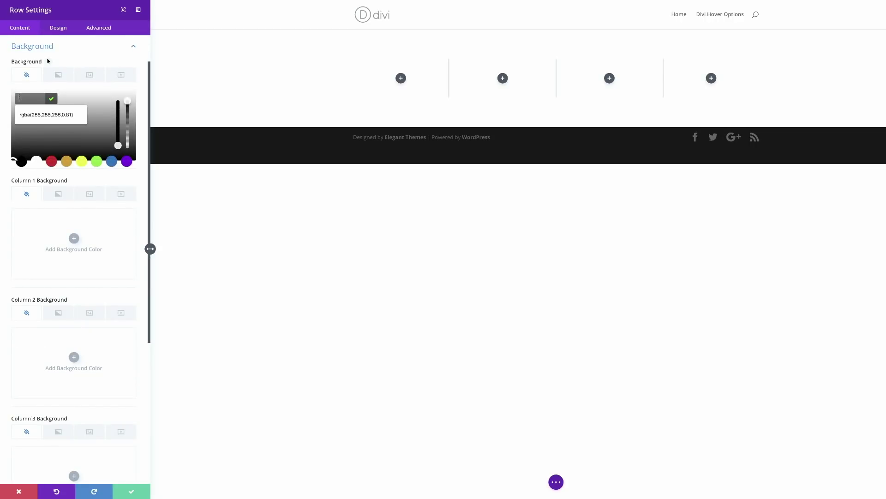
text(#2e3858)
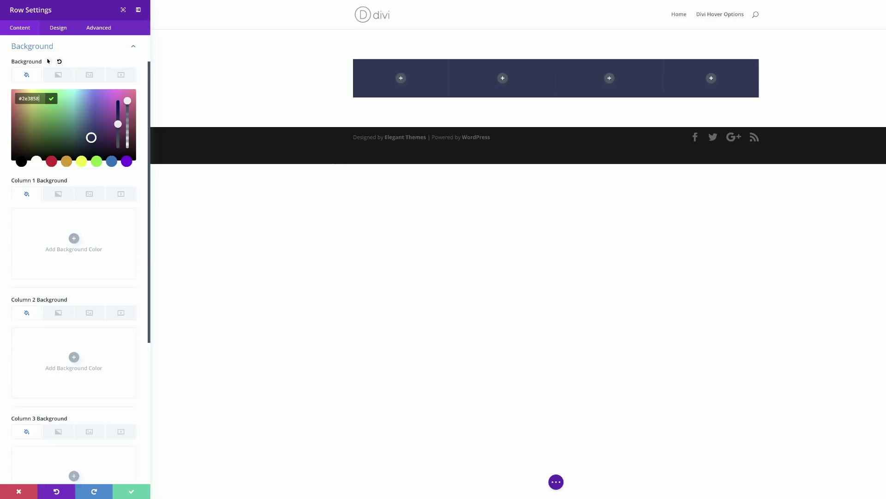
- Make the row fullwidth and enable its custom width in the sizing settings
click(57, 29)
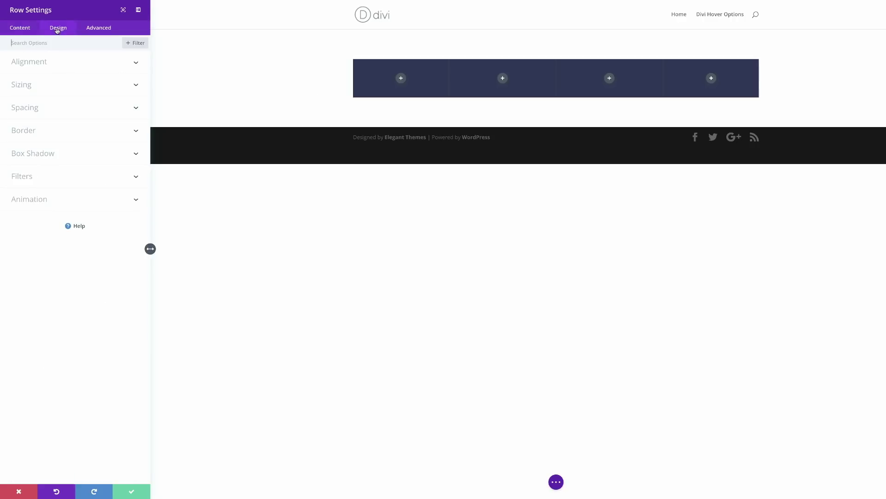
click(28, 88)
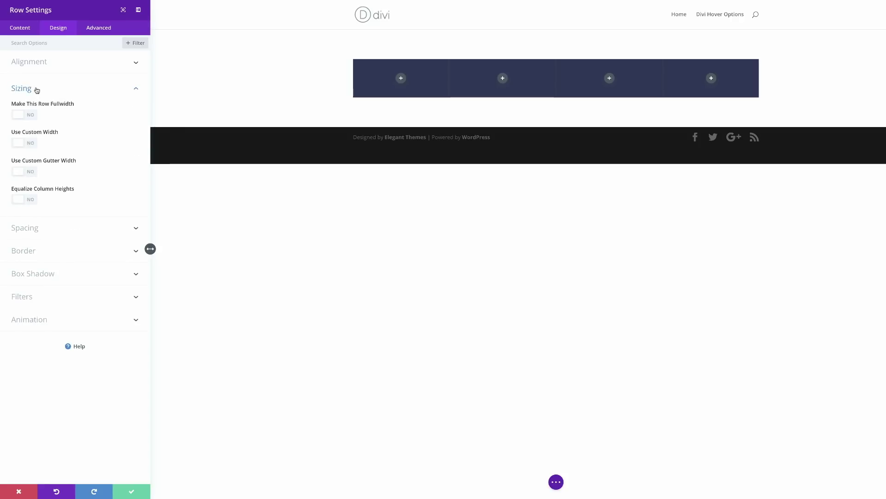
click(35, 116)
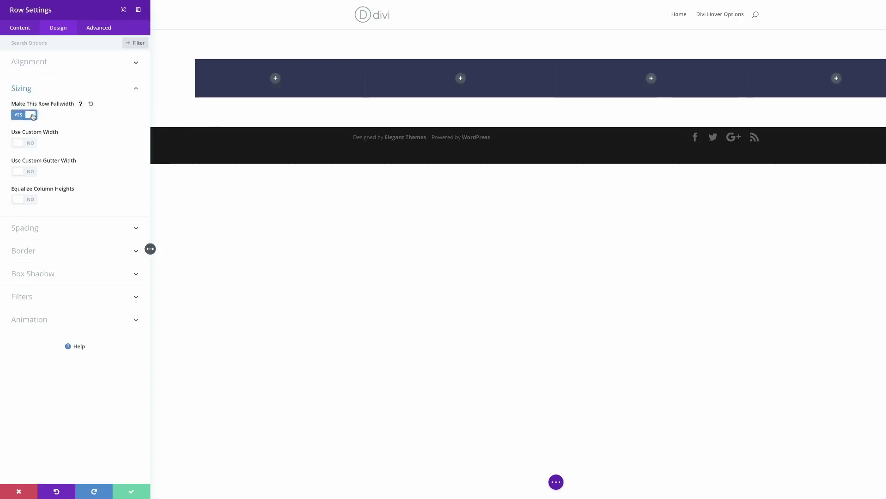
click(34, 146)
- Enable a custom gutter width of 1 for the row and equalize its column heights
click(27, 201)
click(115, 229)
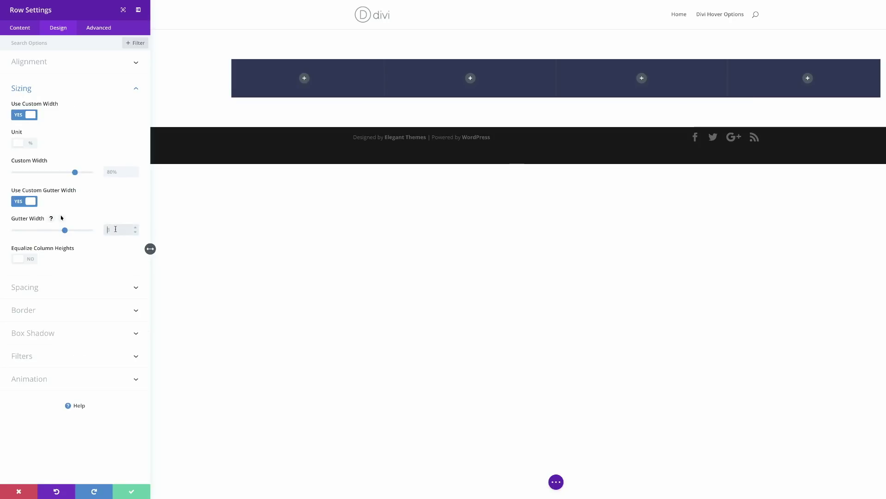
text(1)
click(113, 252)
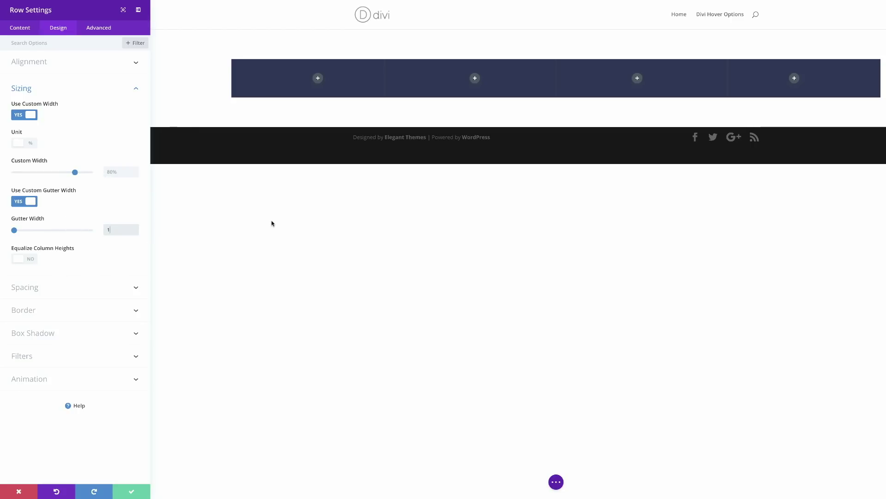
click(32, 261)
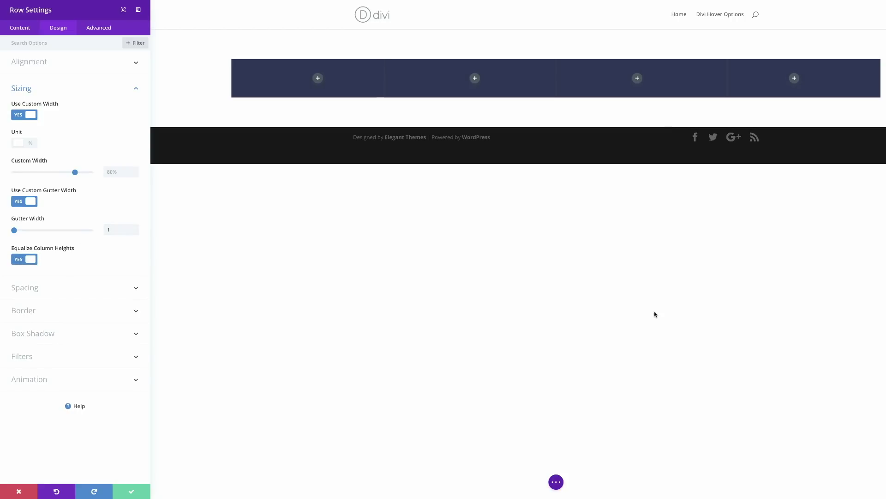
- Link the row's top and bottom custom margins and set both to 5vw
click(33, 289)
click(21, 117)
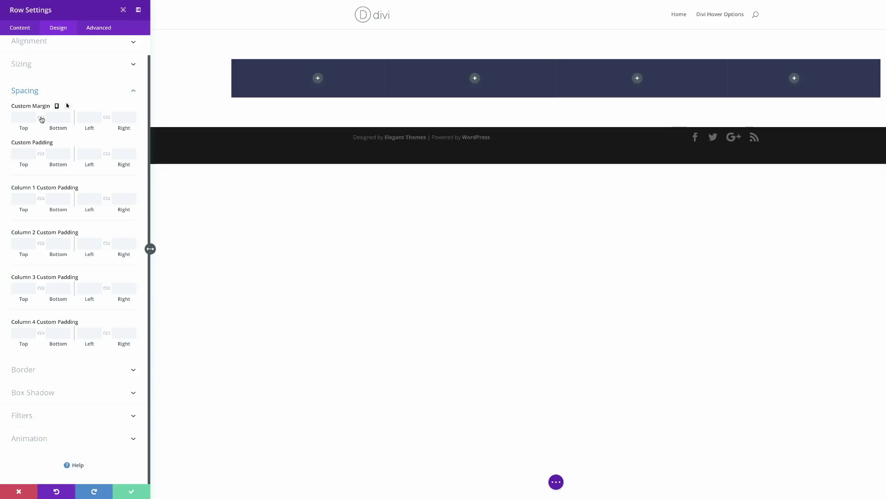
click(41, 118)
click(21, 117)
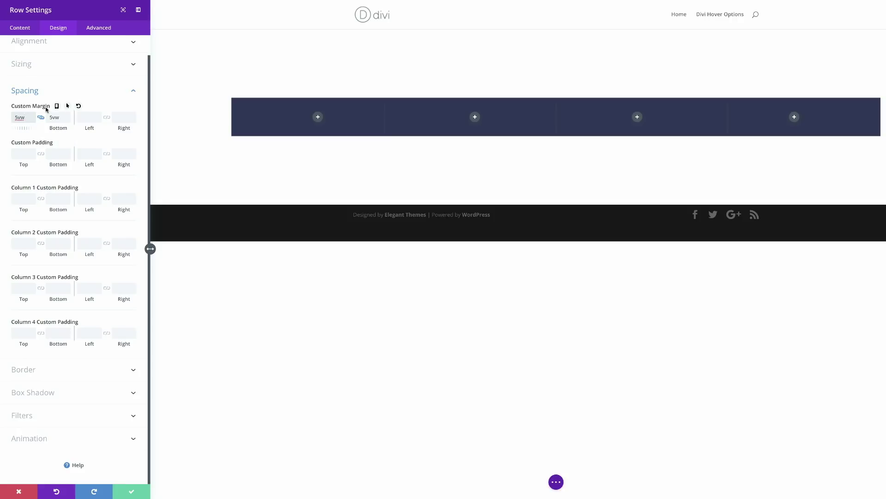
- Set the row's linked top and bottom custom padding to 0px and save the row settings
click(25, 155)
click(17, 154)
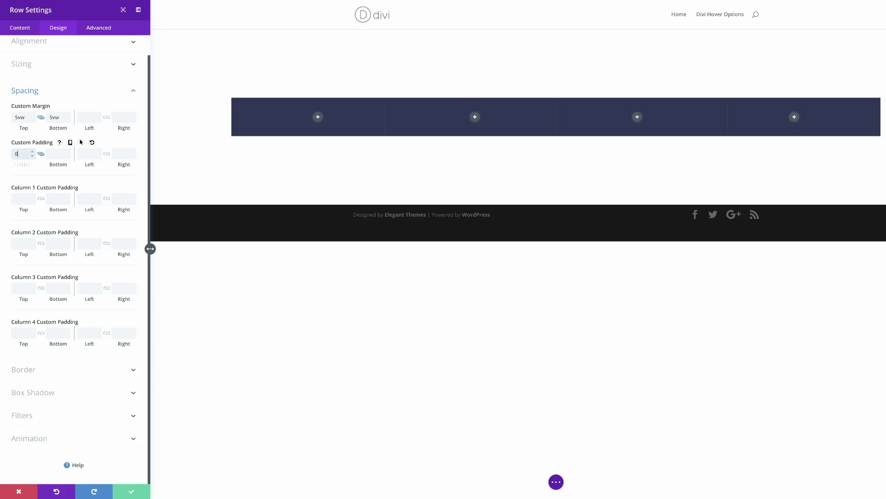
text(0)
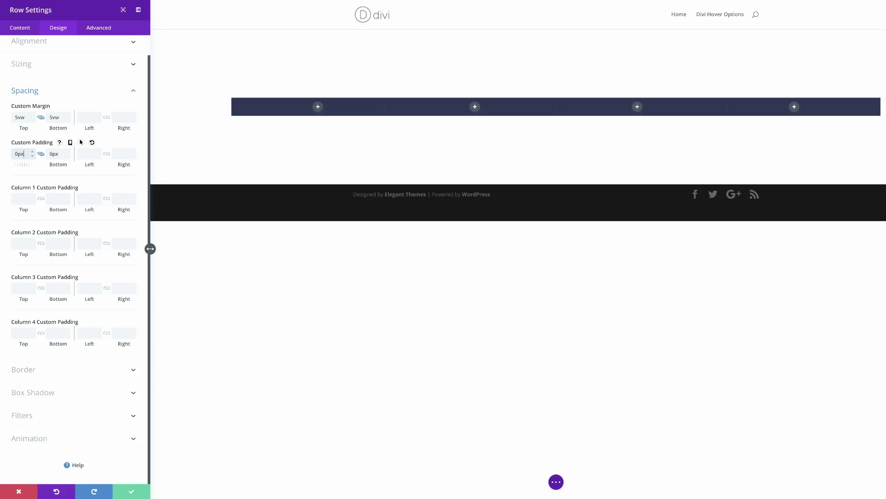
click(131, 491)
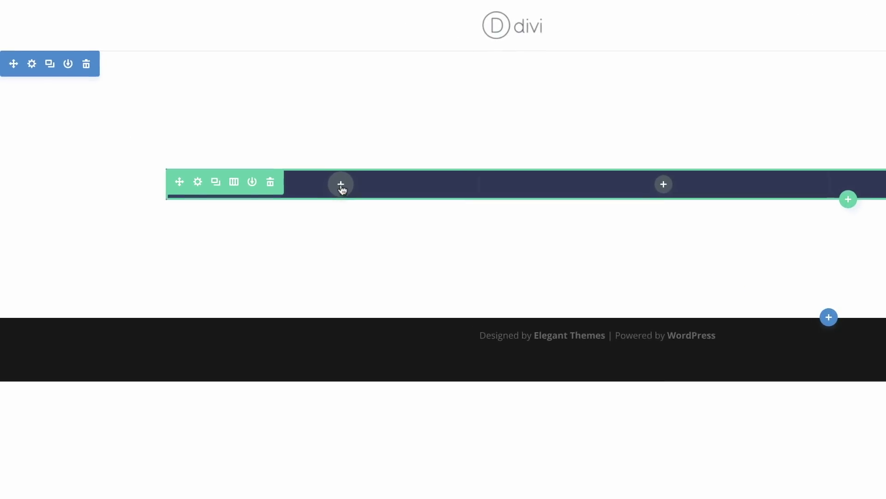
- Insert a Blurb module in the row's first column and shorten its placeholder content to the first two sentences
click(197, 107)
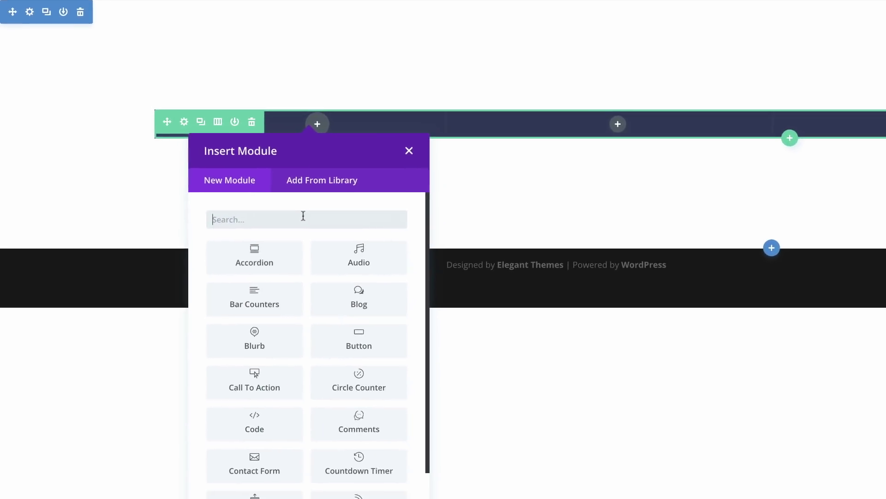
text(bl)
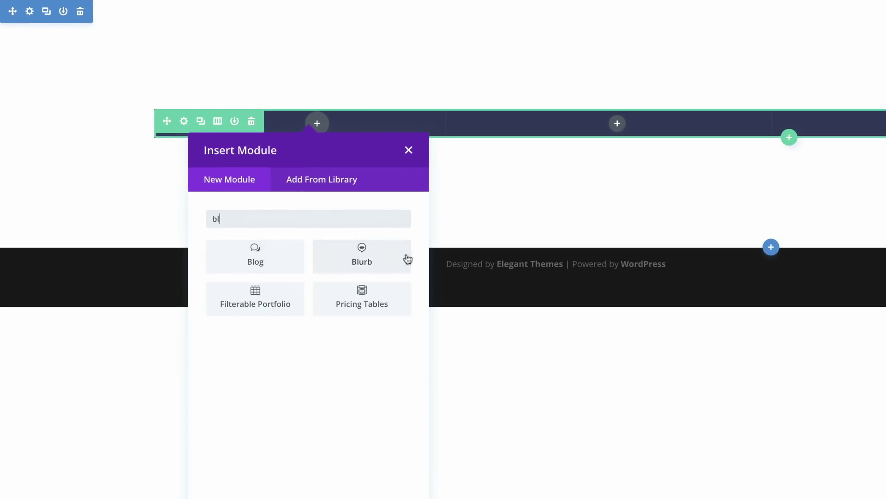
click(405, 257)
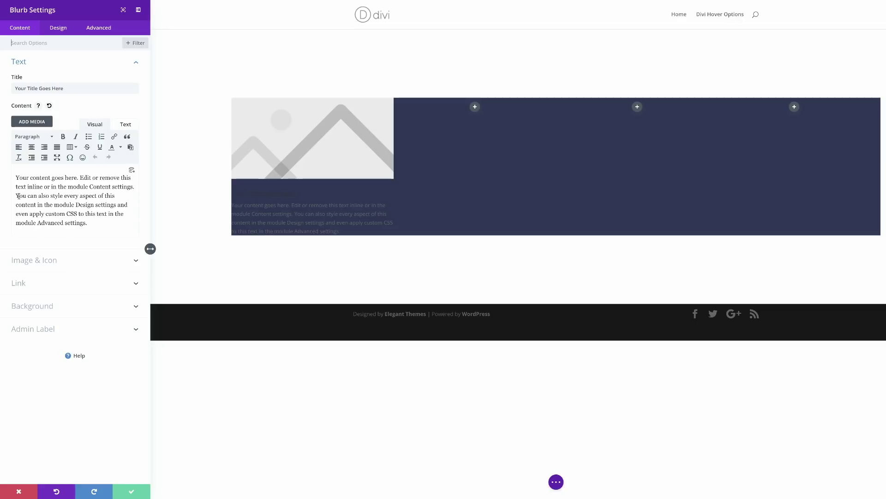
drag(15, 195, 89, 222)
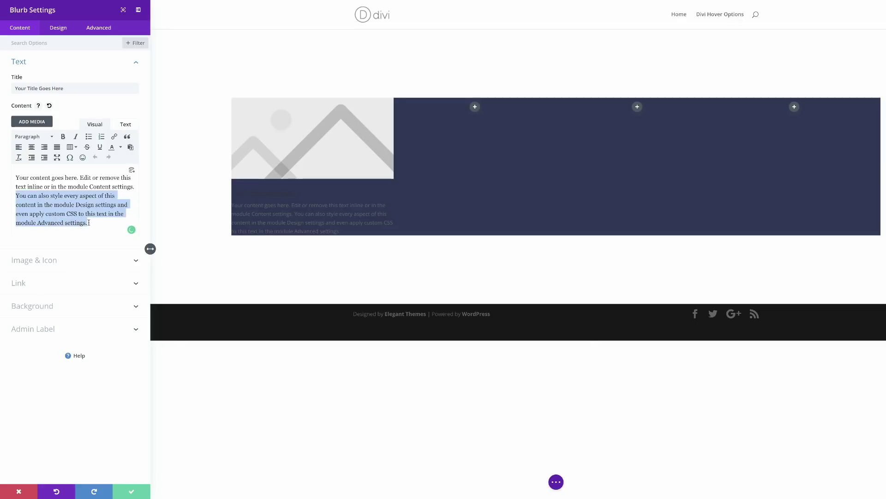
key(BackSpace)
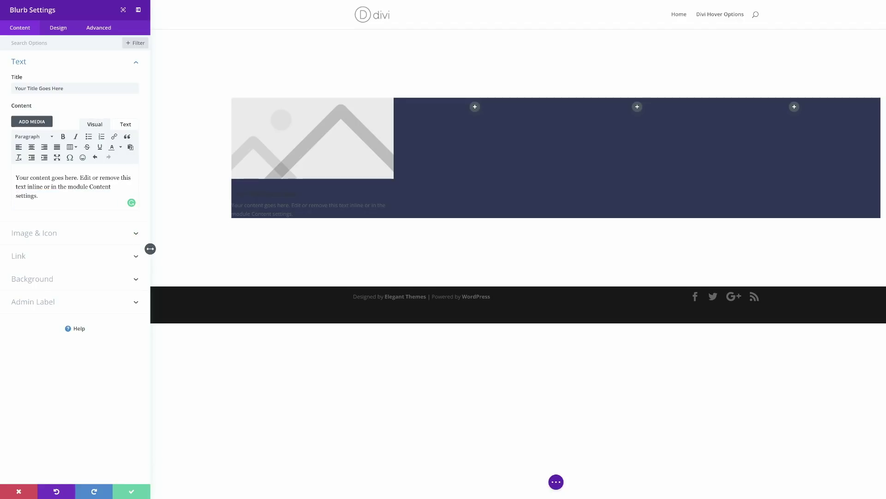
- Replace the blurb's image with the desktop monitor icon
click(46, 234)
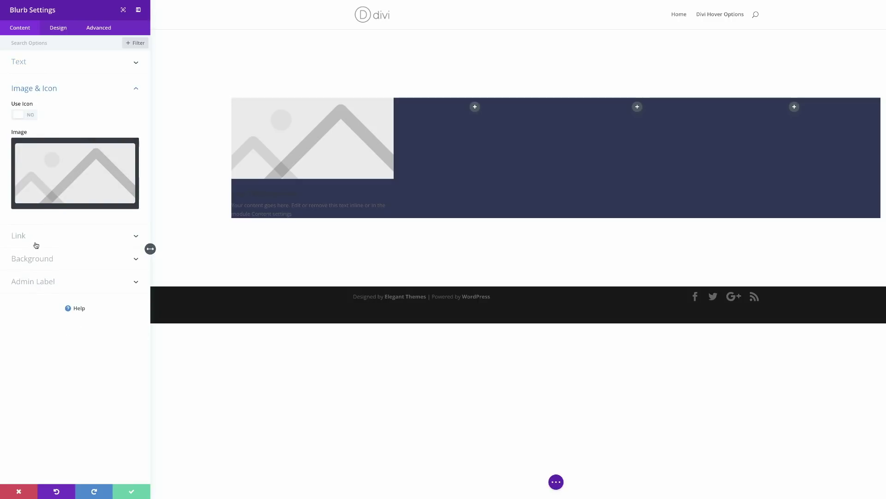
click(32, 117)
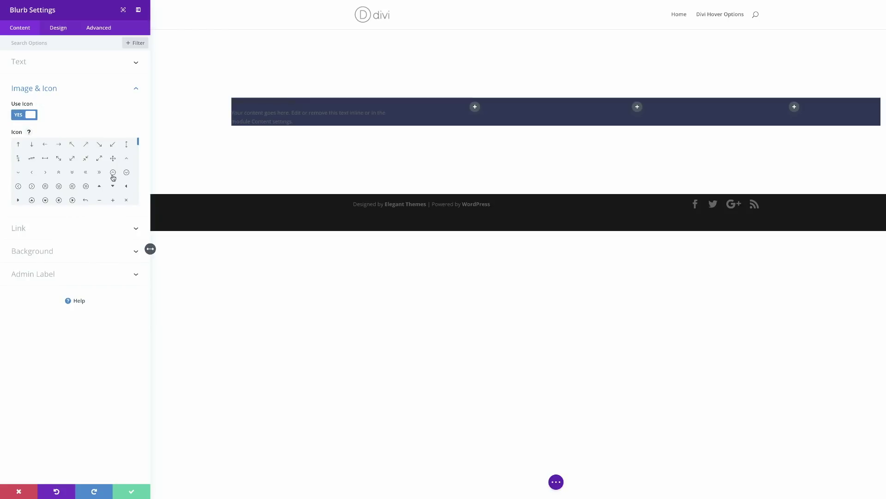
drag(138, 143, 142, 163)
click(127, 176)
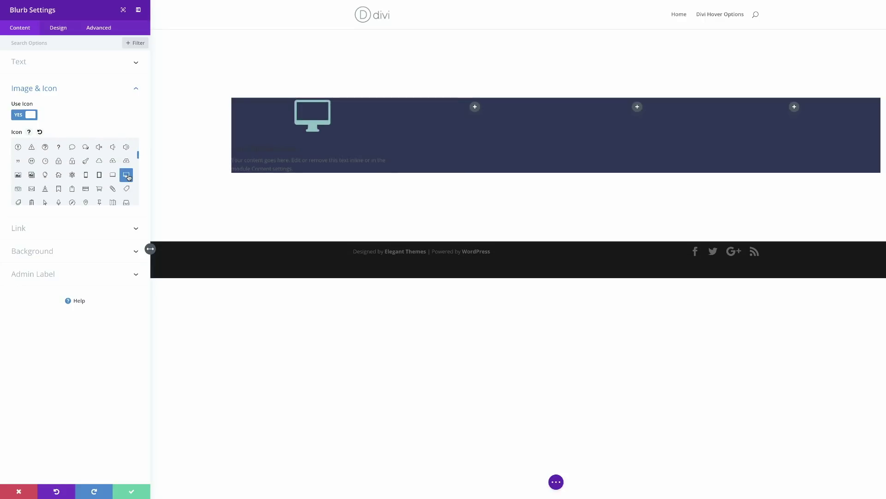
- Set the blurb's background color to #df4570
click(32, 251)
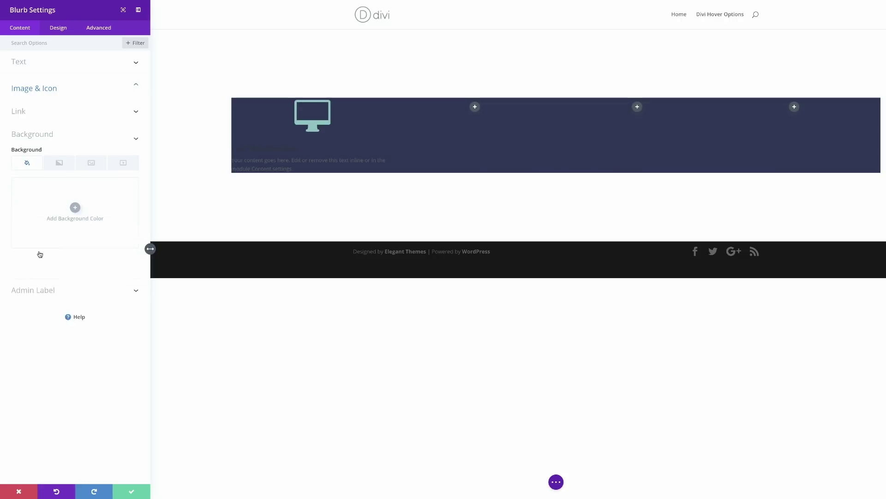
click(74, 208)
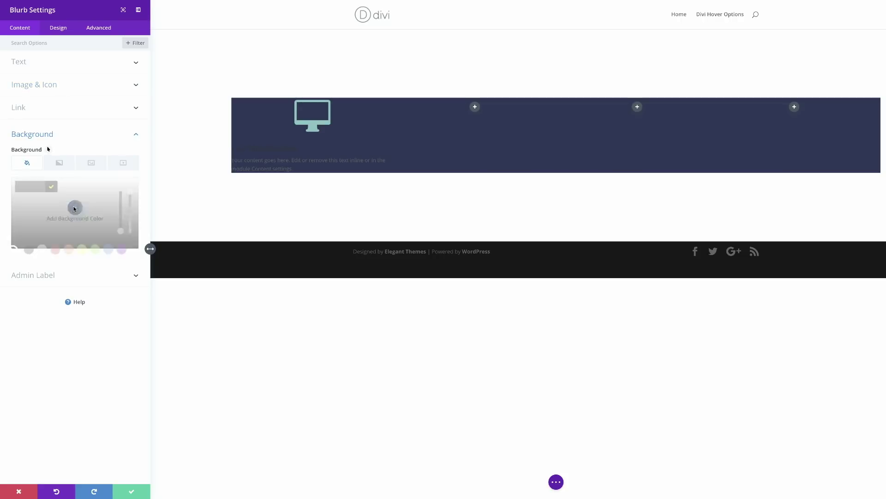
click(32, 187)
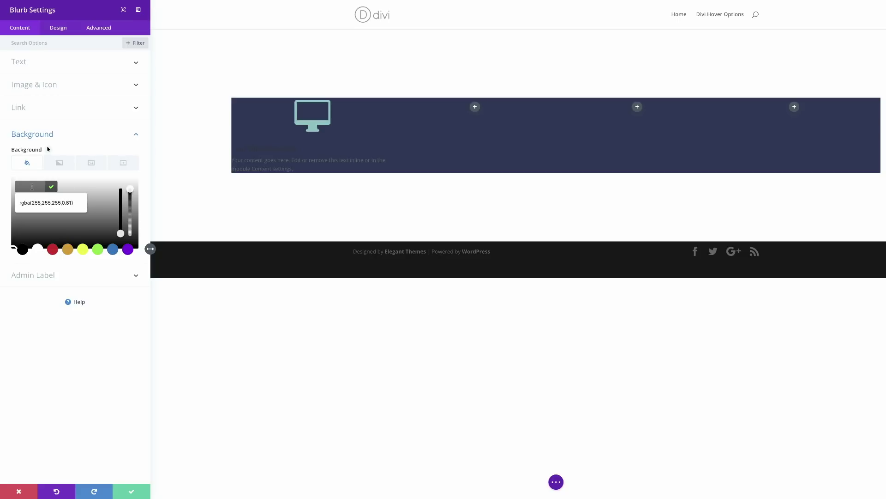
text(#df4570)
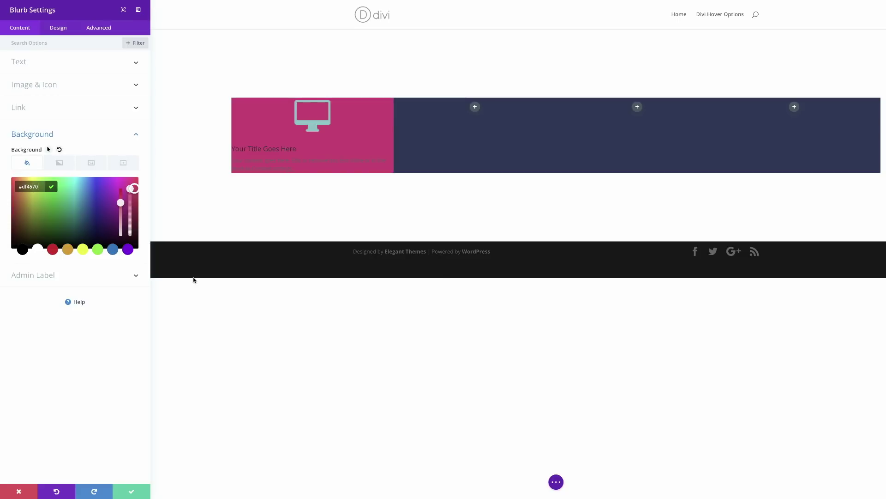
- Color the blurb's icon white and center its text orientation
click(59, 28)
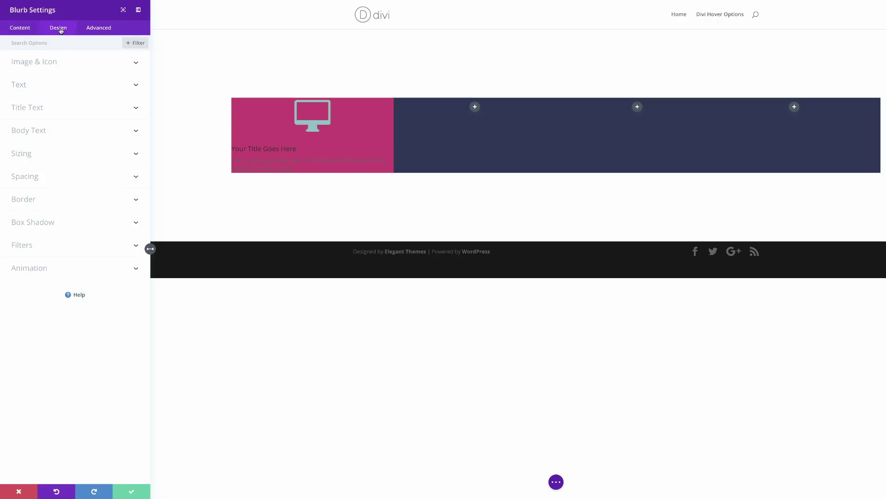
click(47, 64)
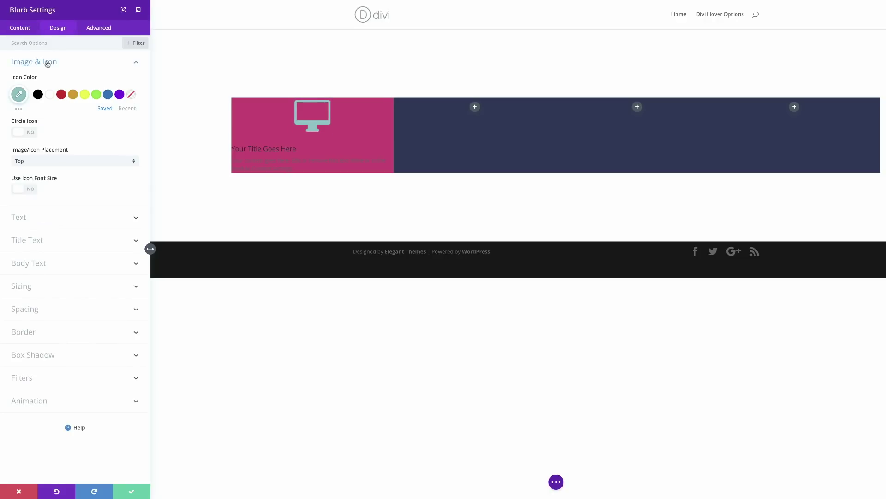
click(51, 96)
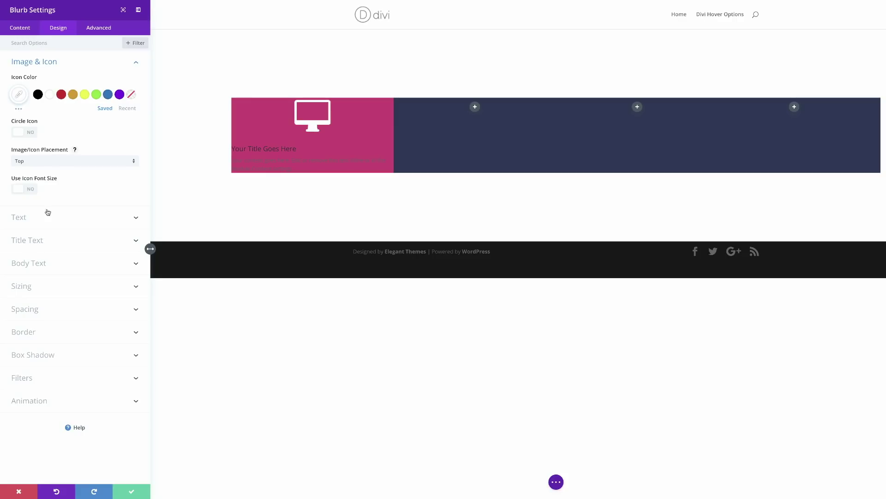
click(29, 218)
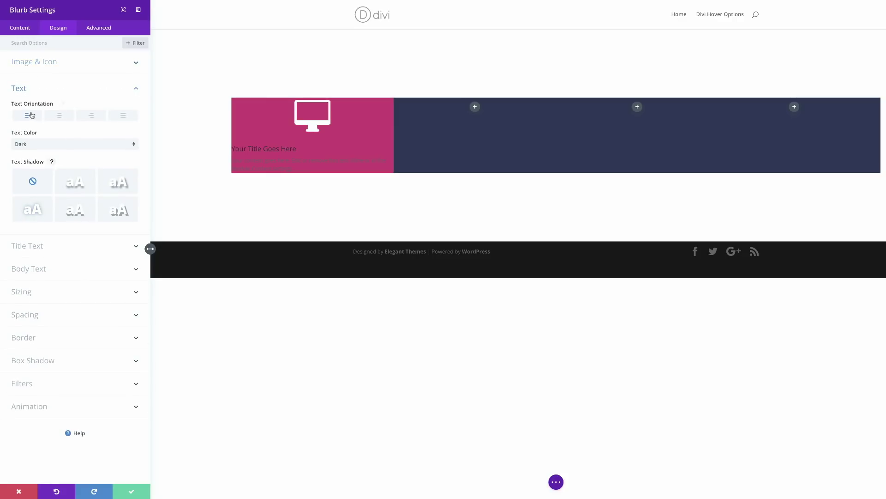
click(60, 119)
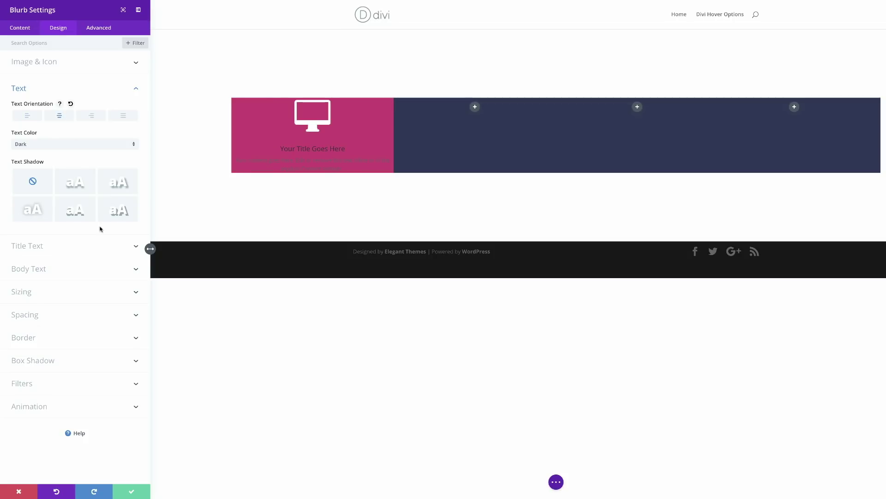
- Set the blurb's title font to Encode Sans Semi Condensed
click(72, 248)
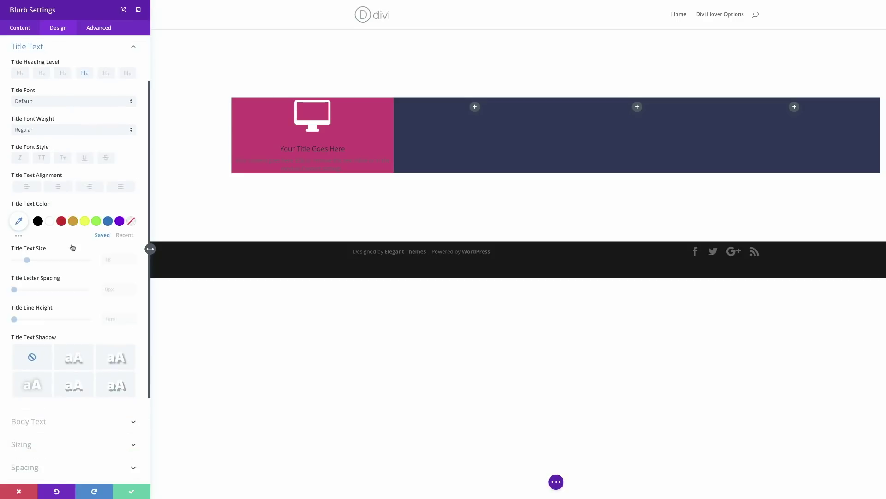
click(59, 102)
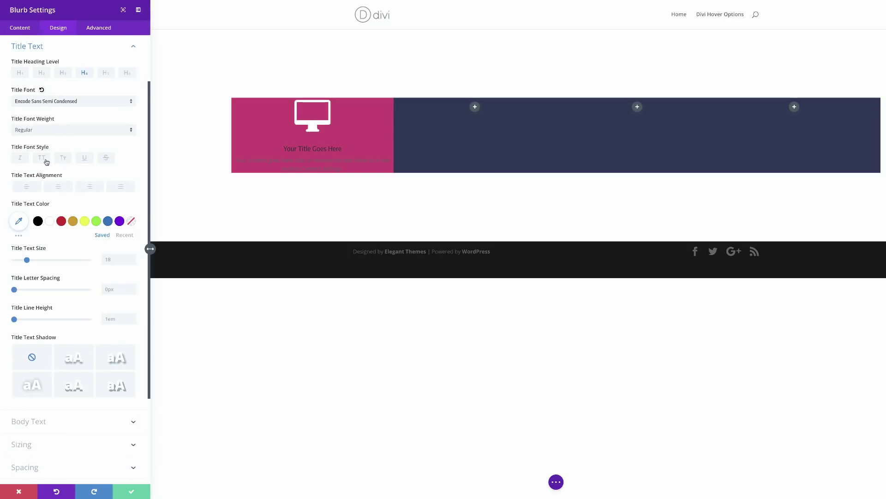
- Make the blurb's title uppercase and set its letter spacing to 2px
click(41, 159)
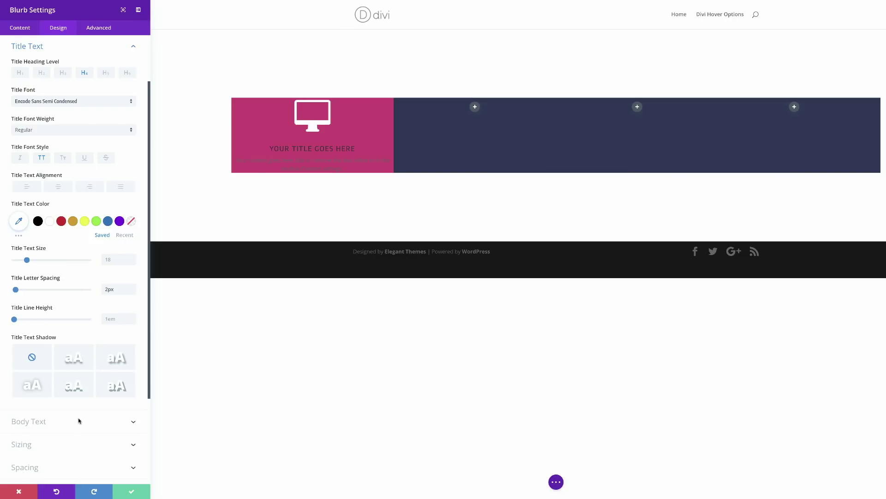
- Set the blurb's linked top and bottom margins to -5vw on desktop and 0vw on tablet
scroll(78, 420, down, 1)
scroll(78, 420, down, 3)
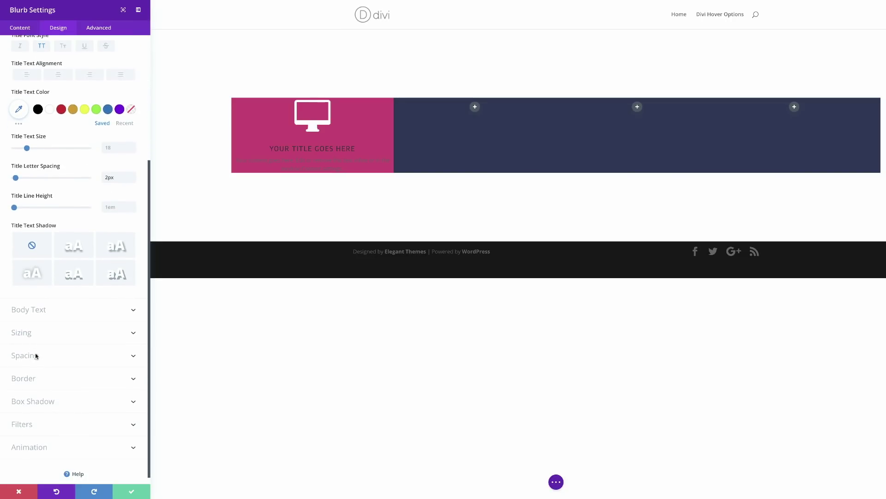
click(34, 357)
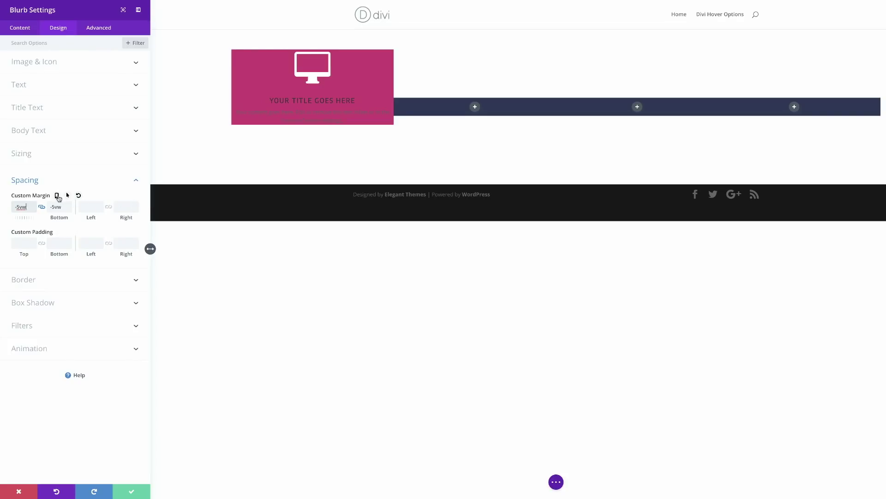
click(56, 197)
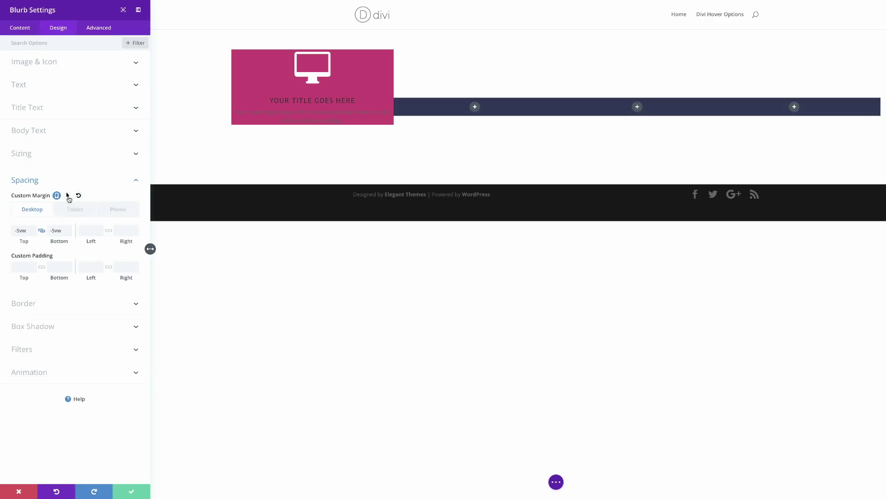
click(76, 211)
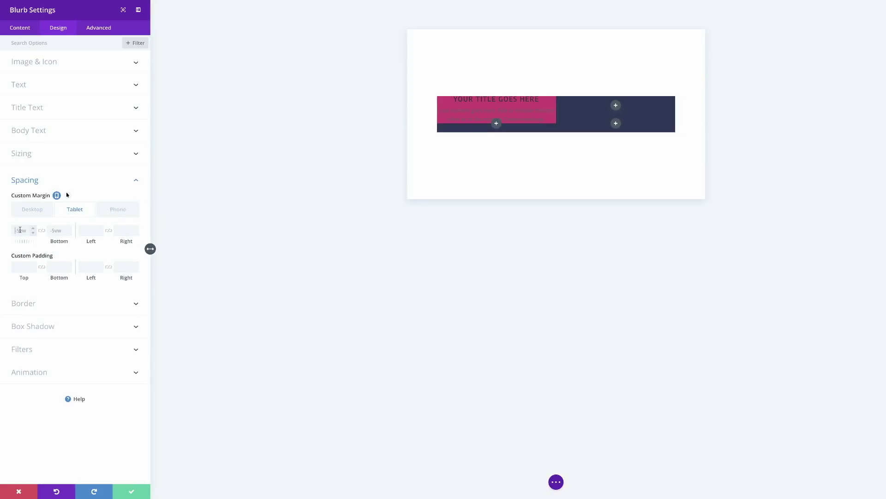
click(41, 232)
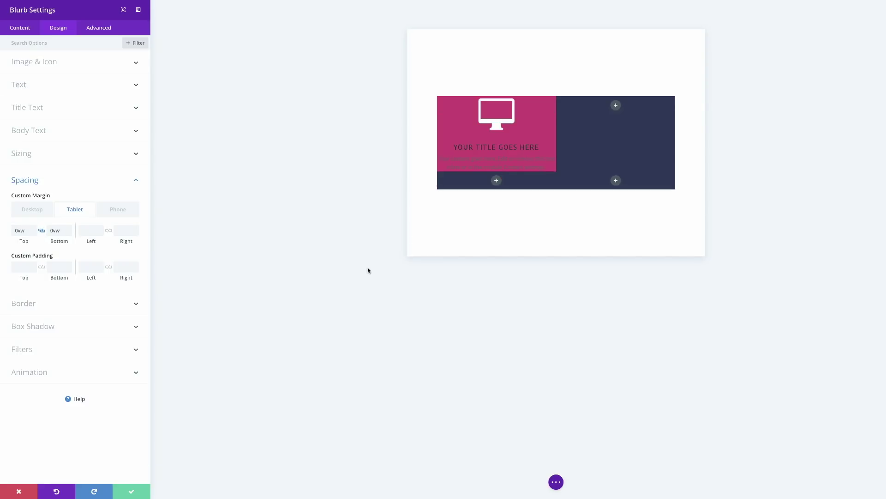
- Set the blurb's linked top and bottom padding to 5vw and its linked left and right padding to 3vw
click(42, 269)
click(37, 209)
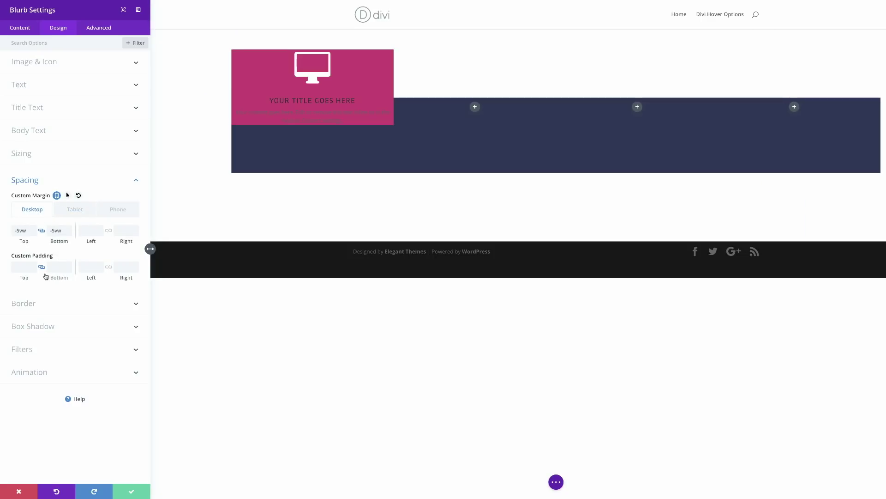
click(23, 267)
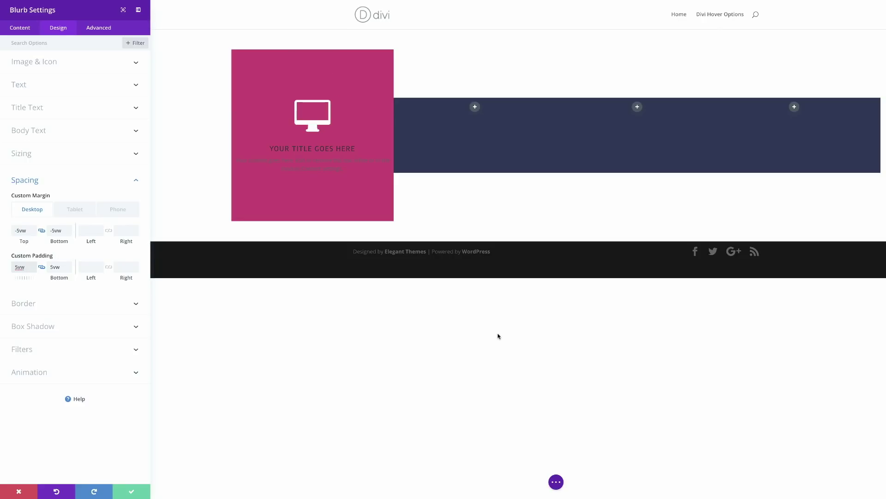
key(Return)
click(89, 268)
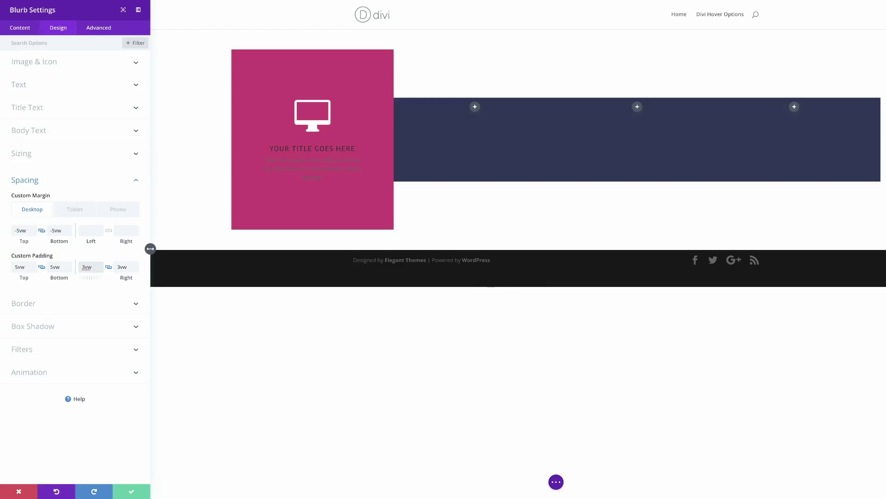
- Give the blurb the first box shadow preset with a blur strength of 80px and save the module
click(49, 328)
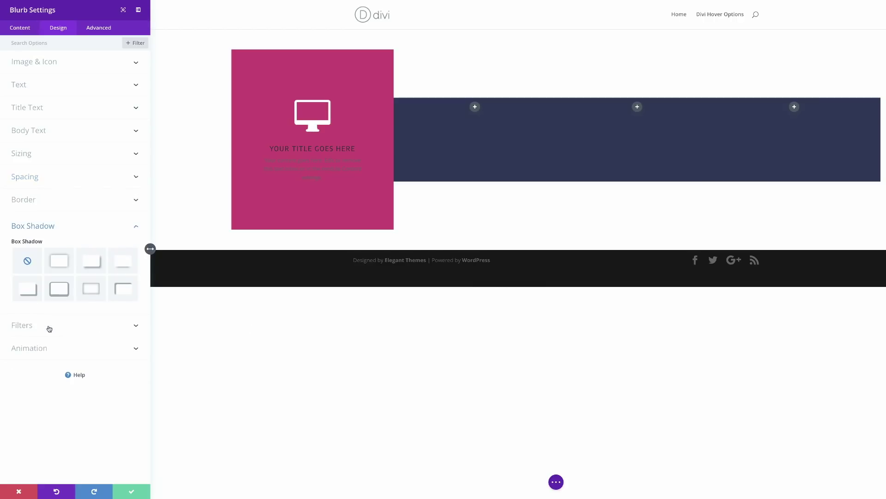
click(67, 266)
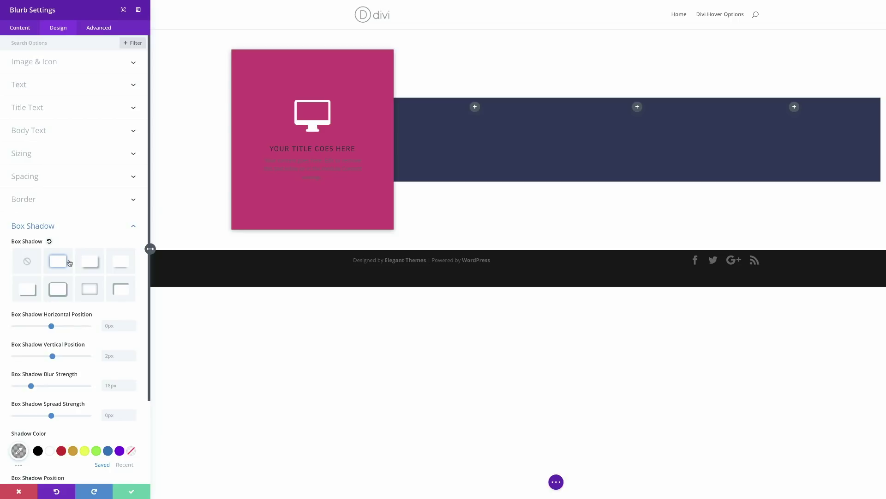
drag(31, 385, 89, 386)
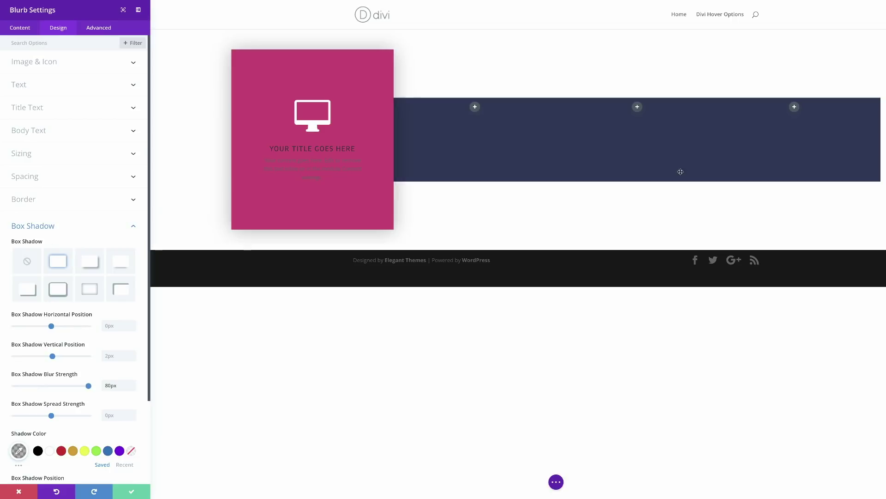
click(133, 493)
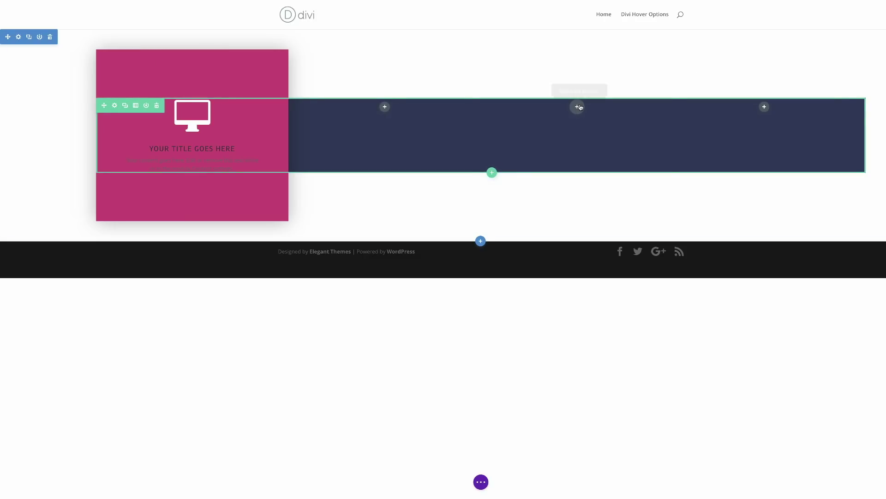
- Paste the copied blurb into the third column, set its background color to #24c4a3 and save it
key(ctrl+v)
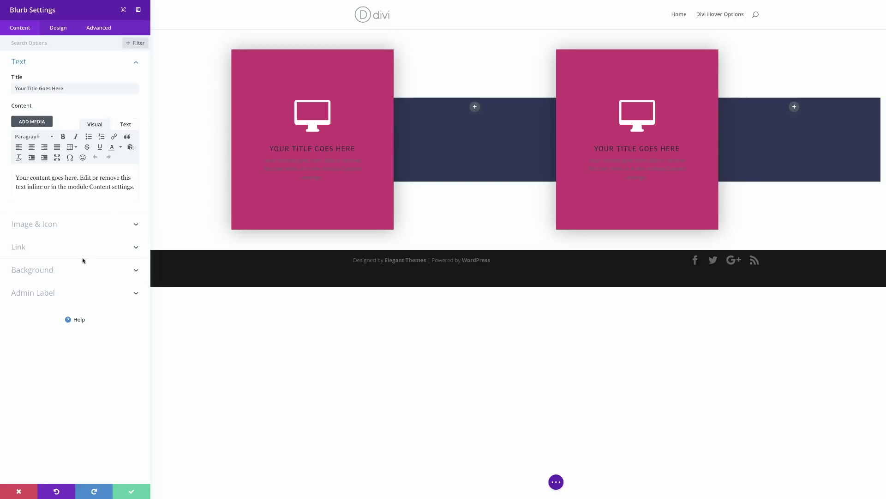
click(49, 272)
click(79, 207)
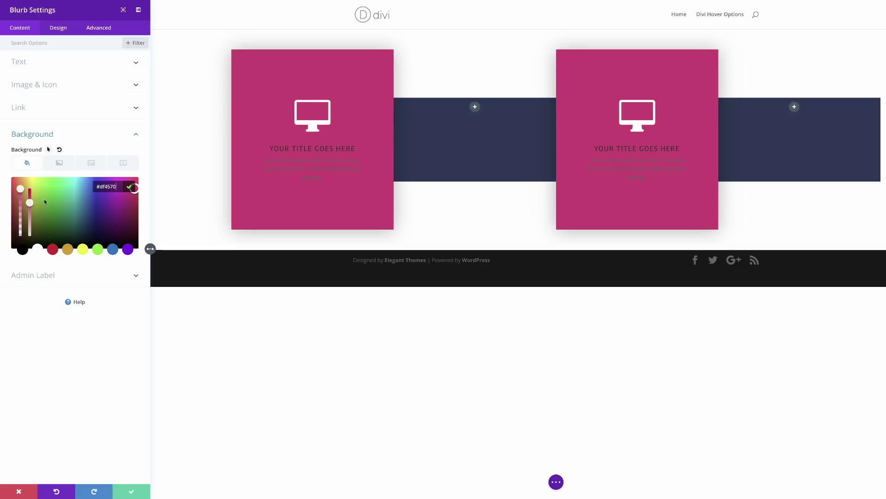
drag(101, 187, 119, 186)
text(24c4a3)
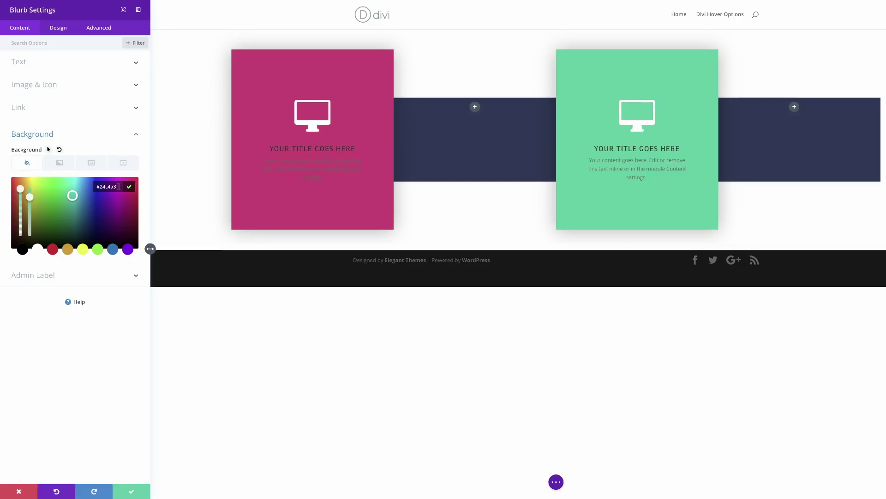
click(132, 492)
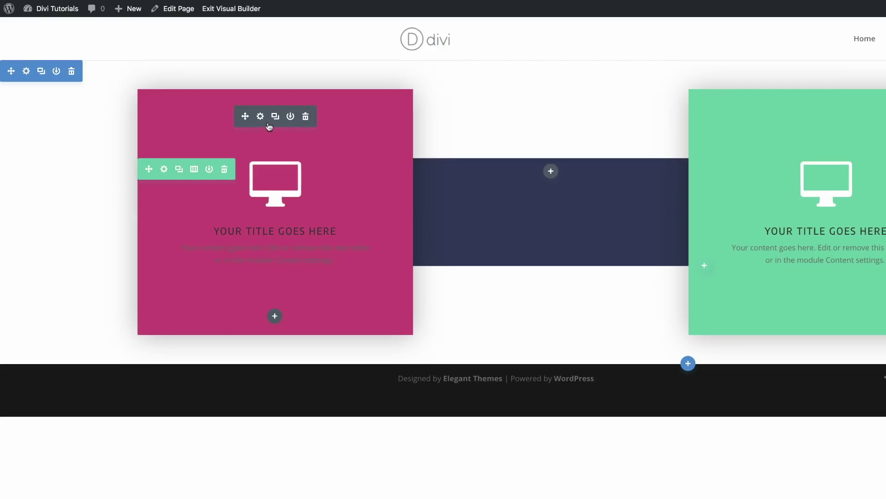
- Set the first column blurb's text color to Light and save the module
click(261, 117)
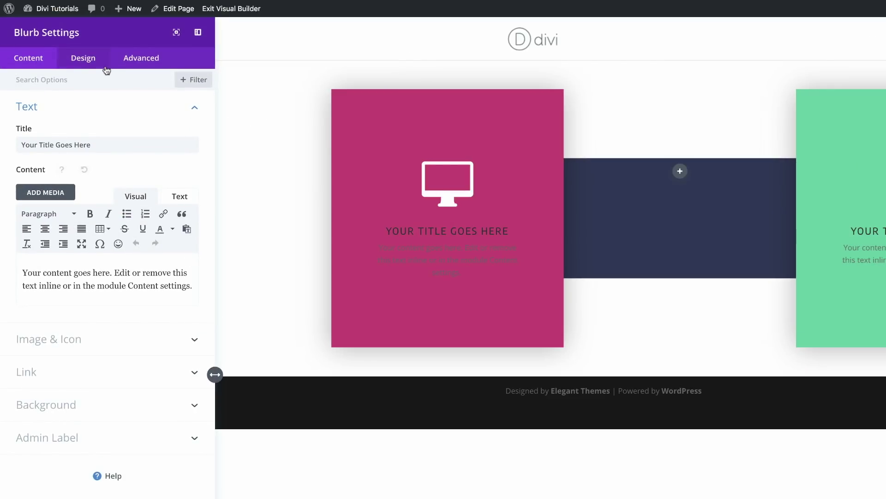
click(87, 62)
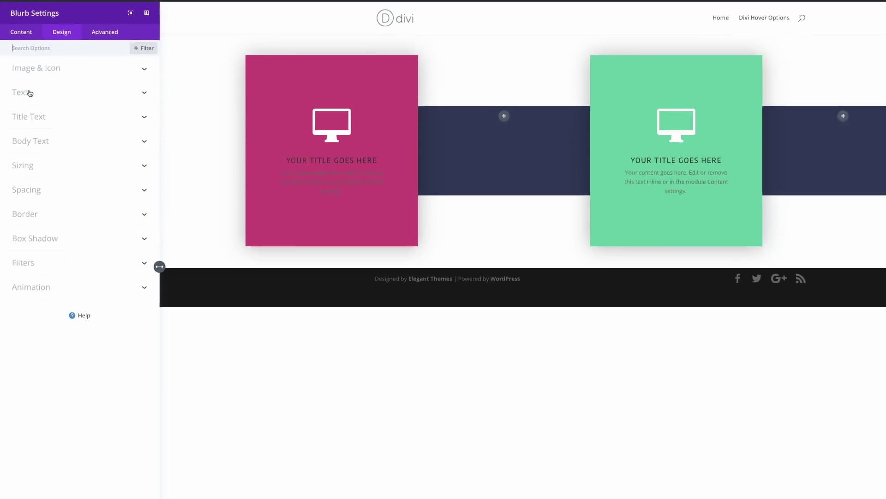
click(36, 144)
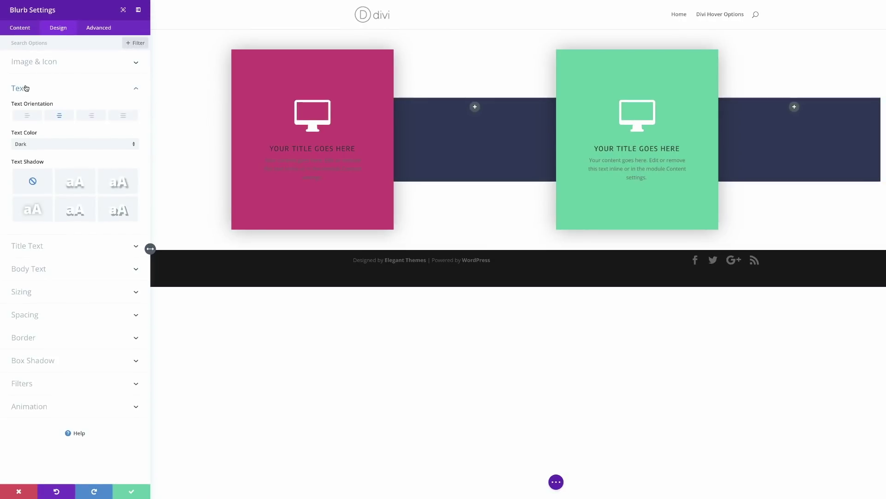
click(35, 145)
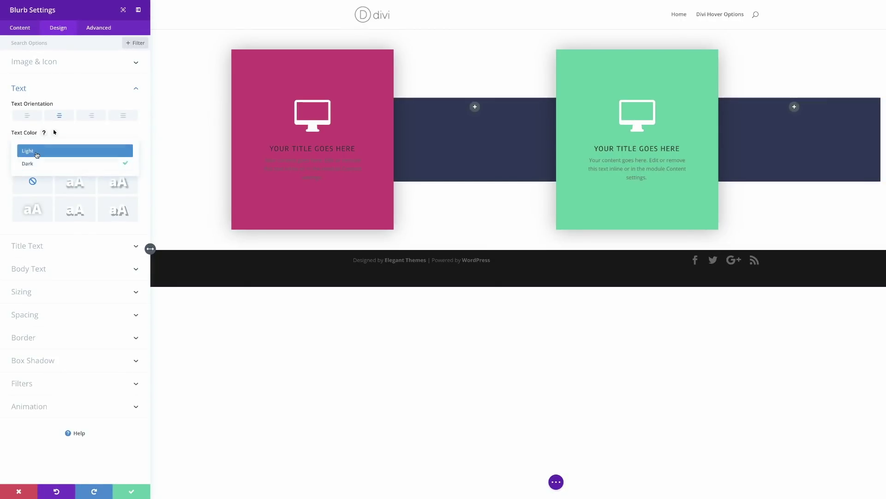
click(36, 152)
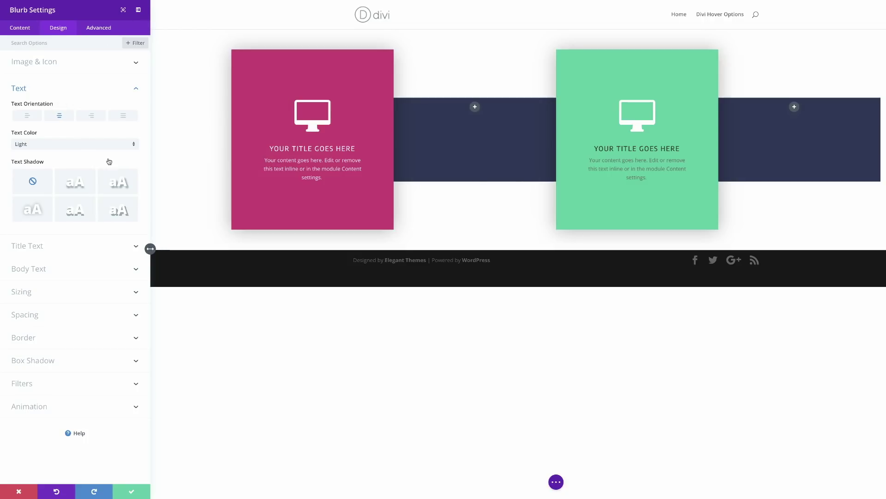
click(132, 492)
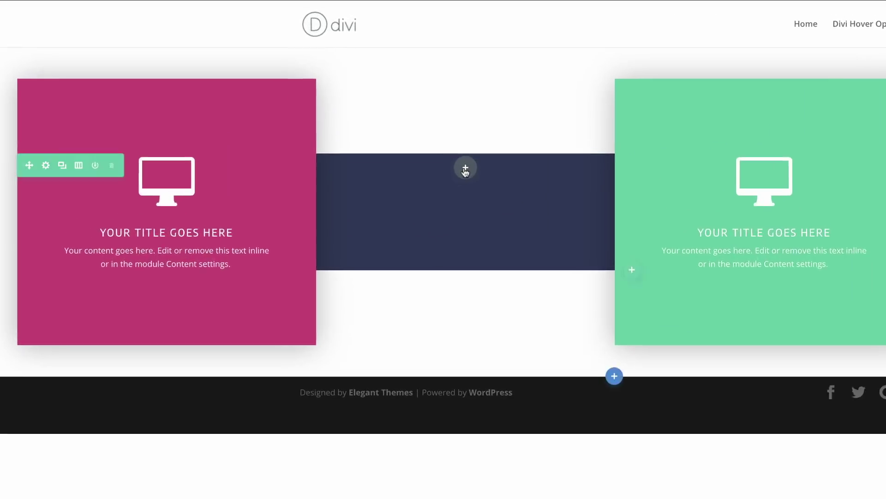
- Insert a new blurb module in the second column and replace its image with the desktop monitor icon
click(385, 107)
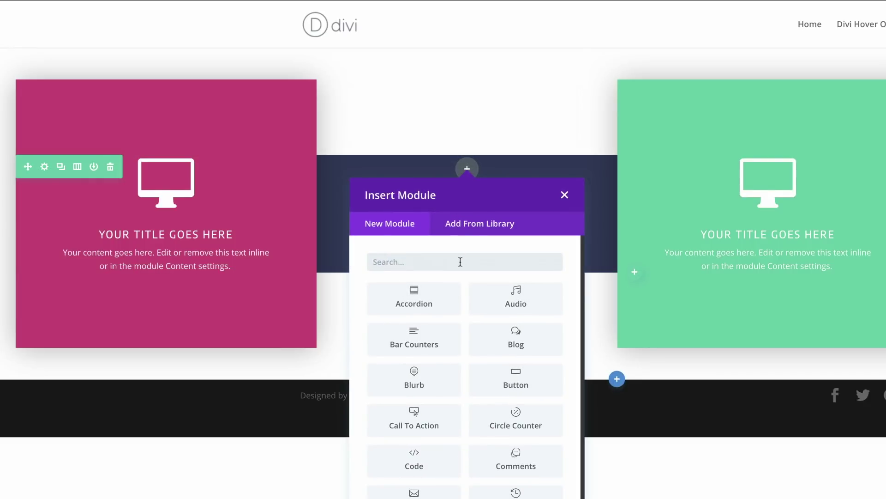
click(438, 377)
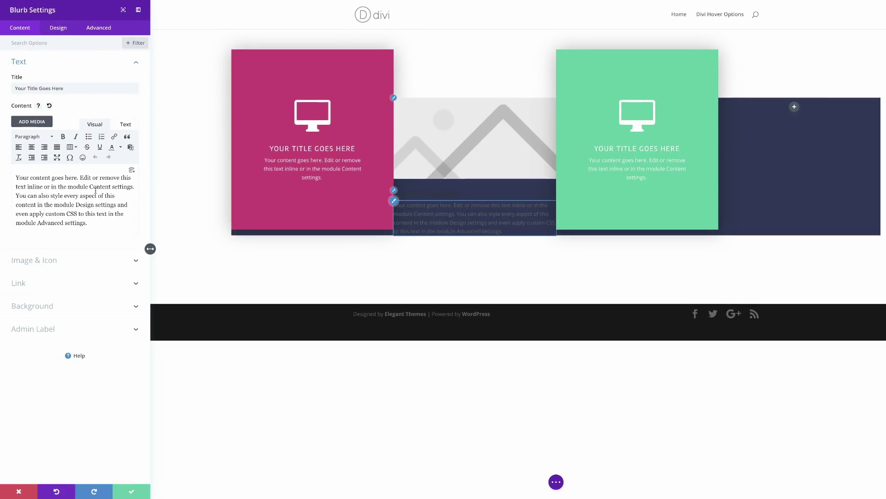
click(58, 263)
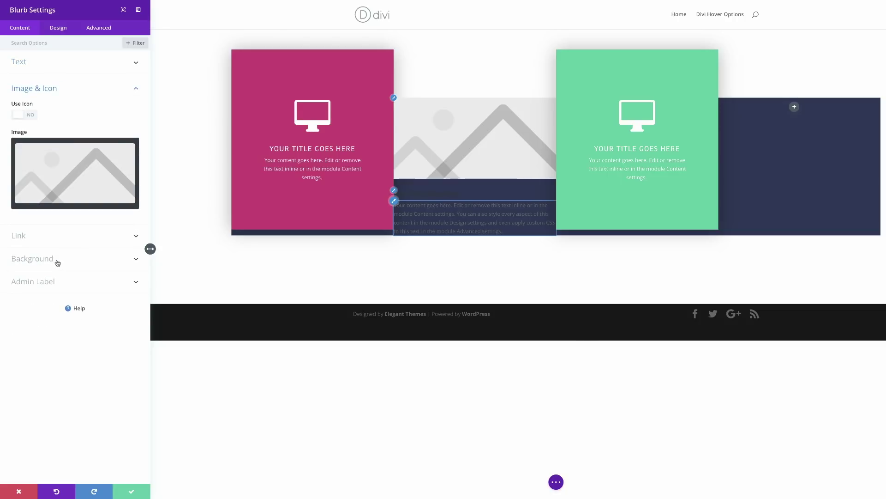
click(29, 116)
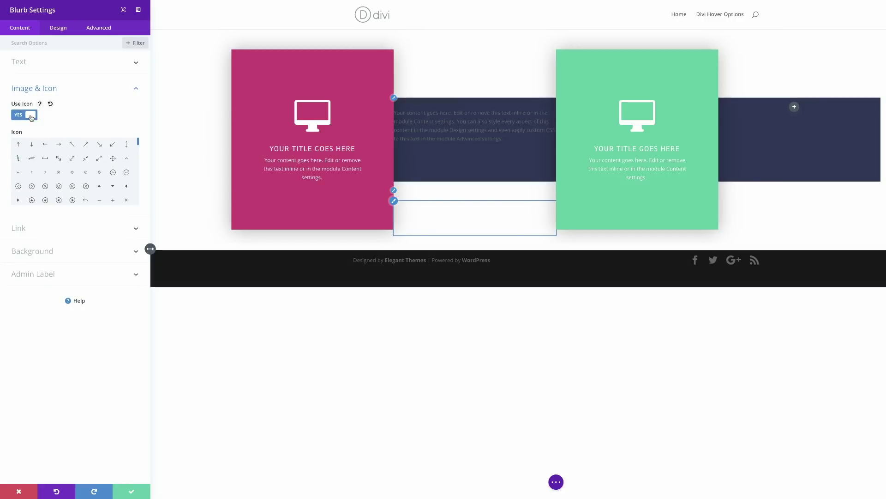
drag(138, 142, 139, 155)
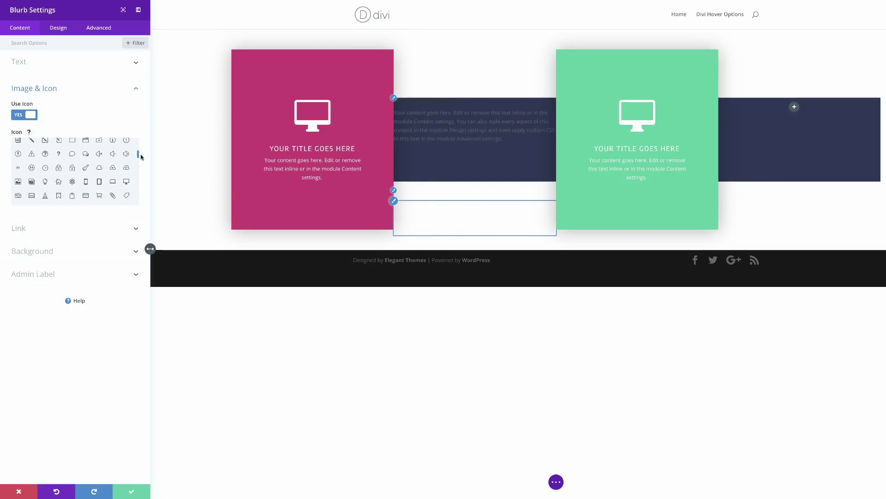
click(126, 182)
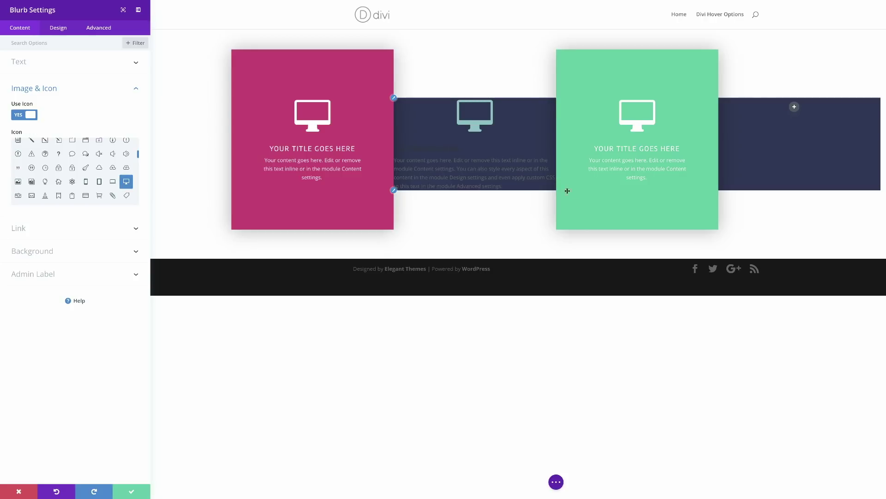
- Delete all of the second column blurb's body content
click(63, 67)
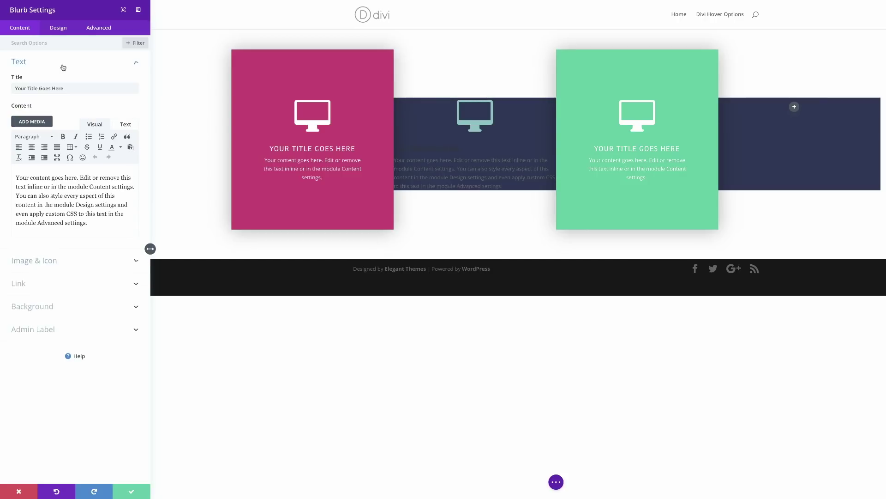
drag(87, 223, 14, 177)
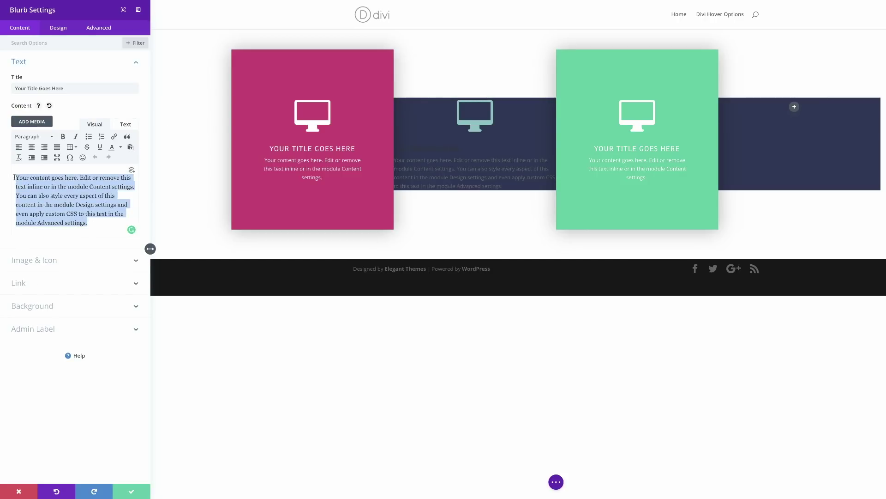
key(BackSpace)
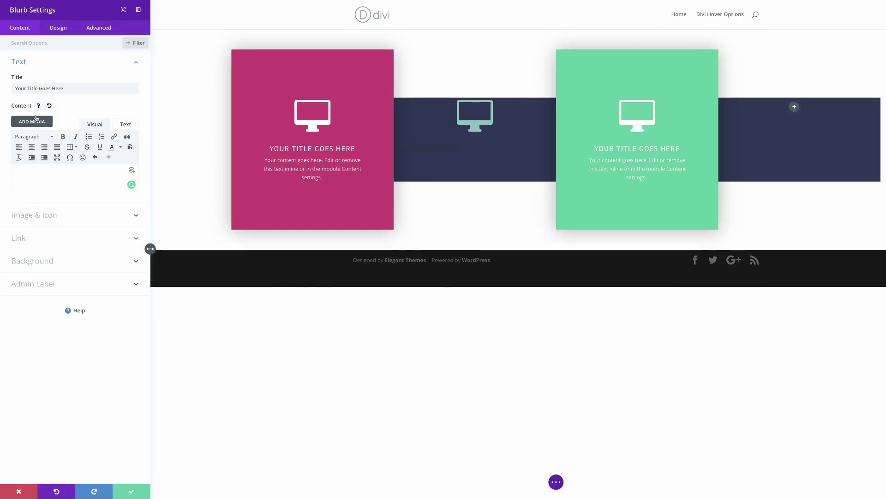
- Set the second column blurb's icon color to #df4570 and its image/icon placement to Left
click(54, 27)
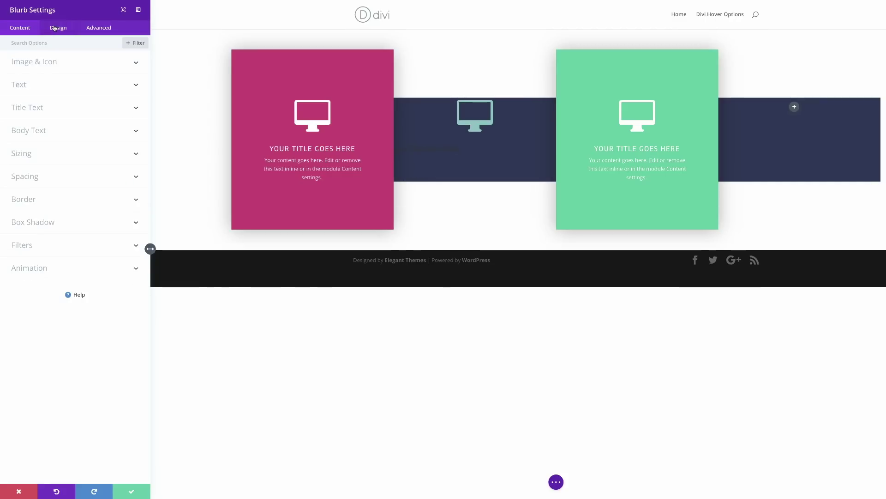
click(45, 67)
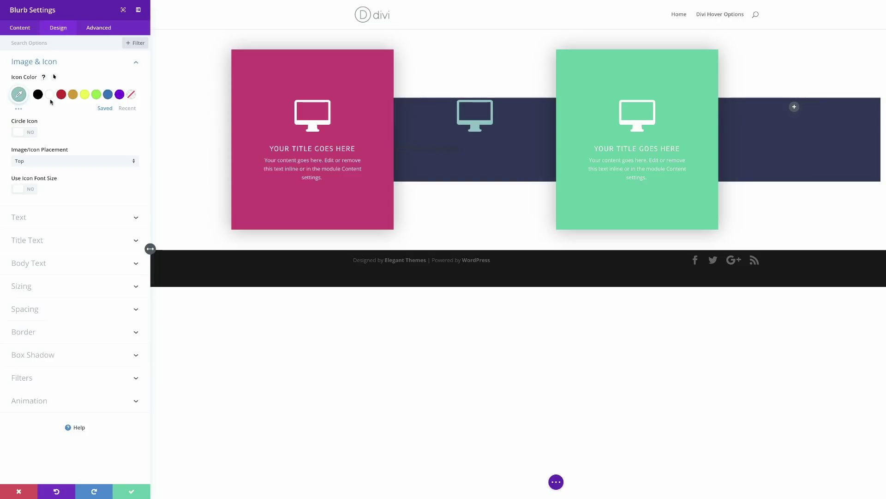
click(18, 95)
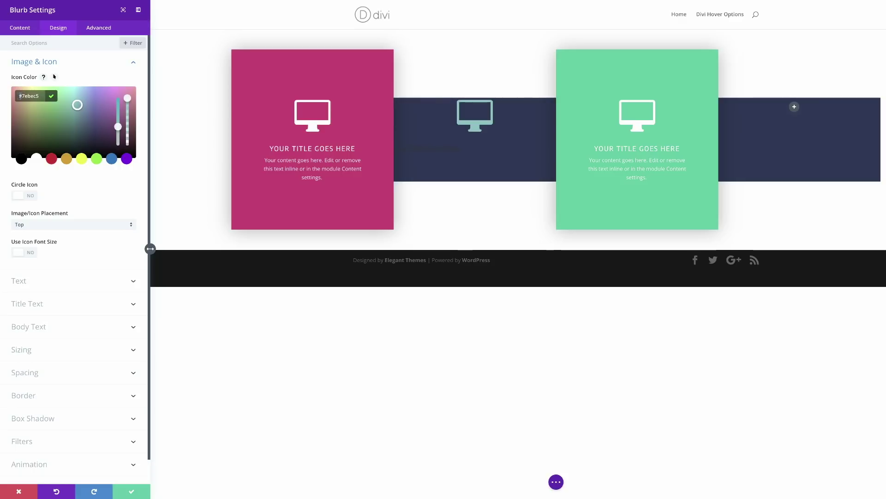
key(ctrl+a)
text(#df4570)
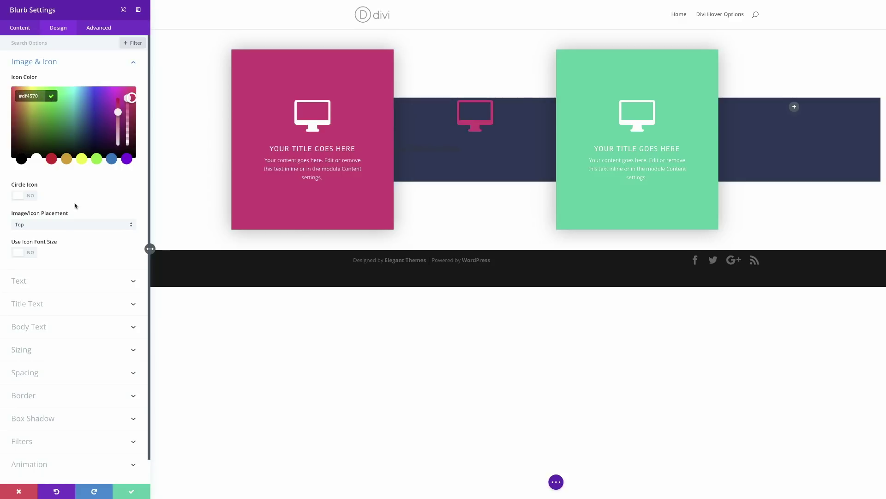
click(82, 227)
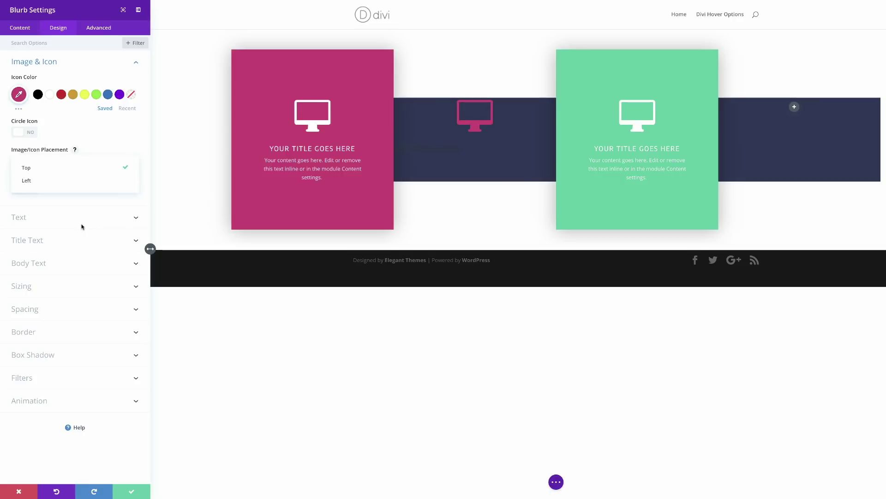
click(46, 181)
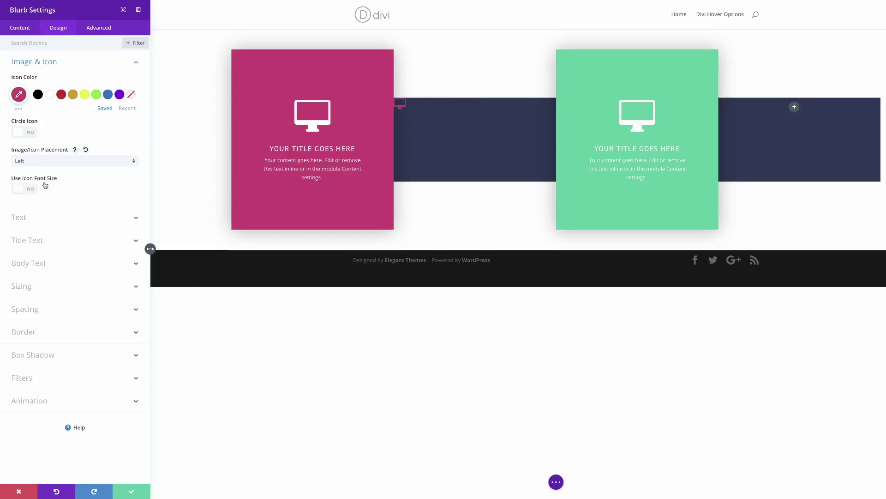
- Set the second column blurb's title font to Encode Sans Semi Condensed
click(37, 241)
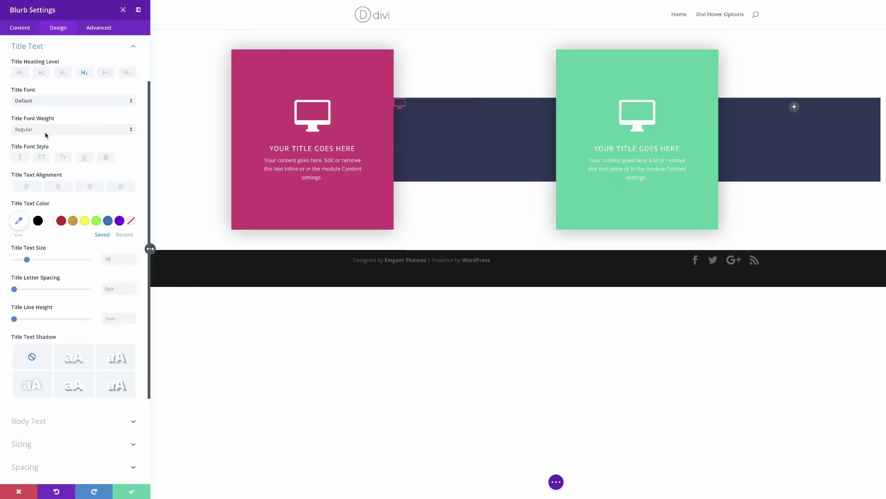
click(46, 103)
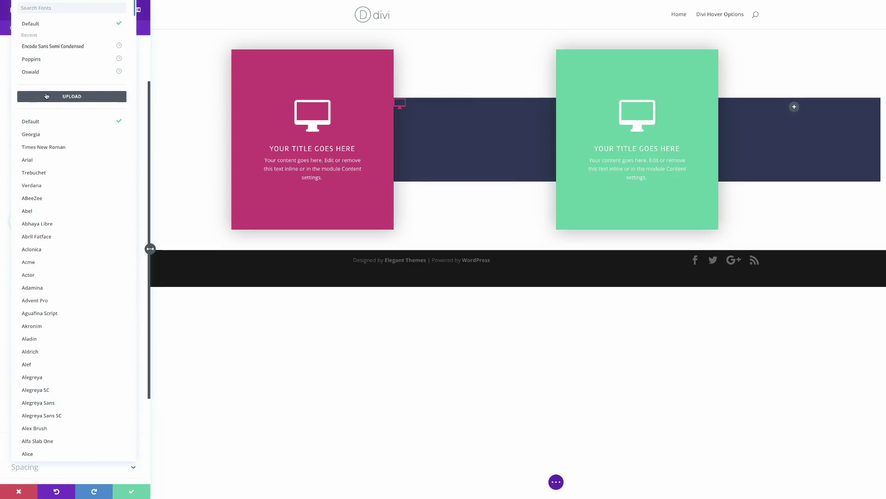
click(76, 47)
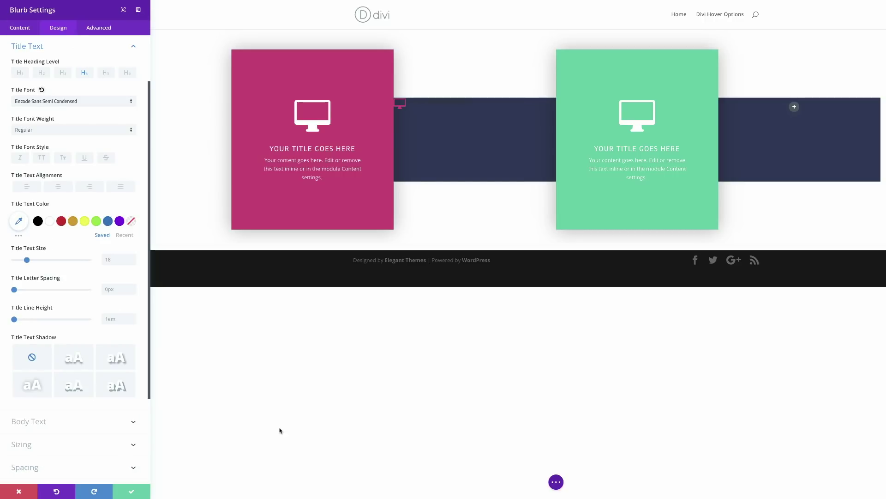
- Set the blurb's custom padding to 20px top and bottom, and add linked left and right padding
scroll(85, 432, down, 3)
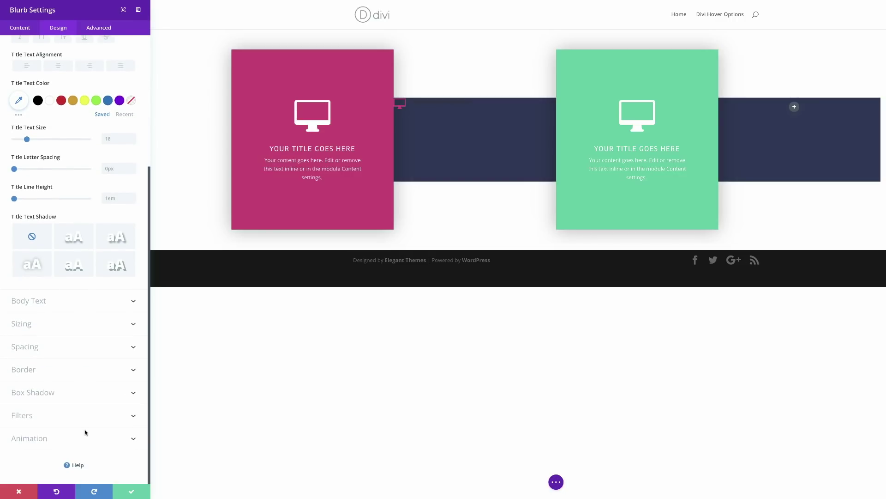
click(32, 347)
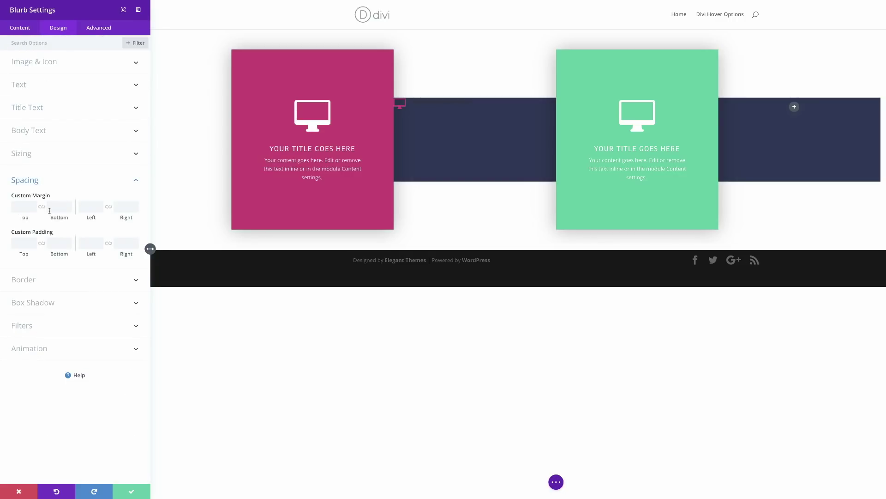
click(23, 245)
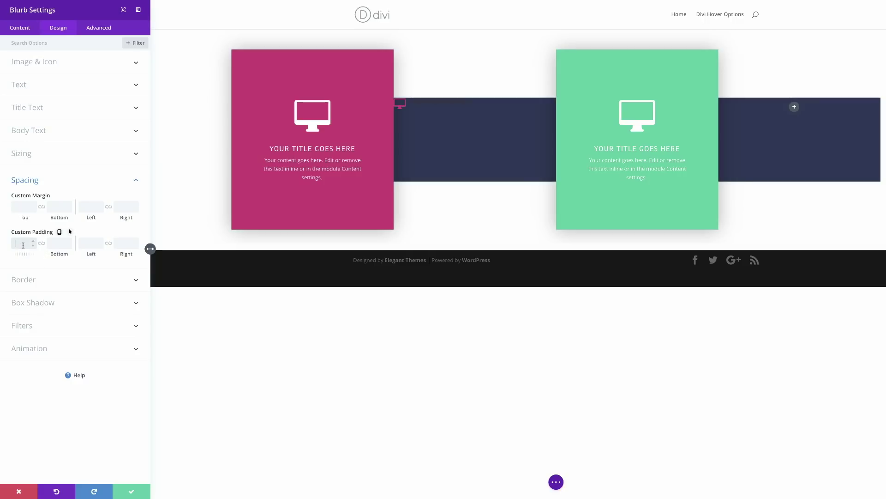
text(20px)
click(42, 245)
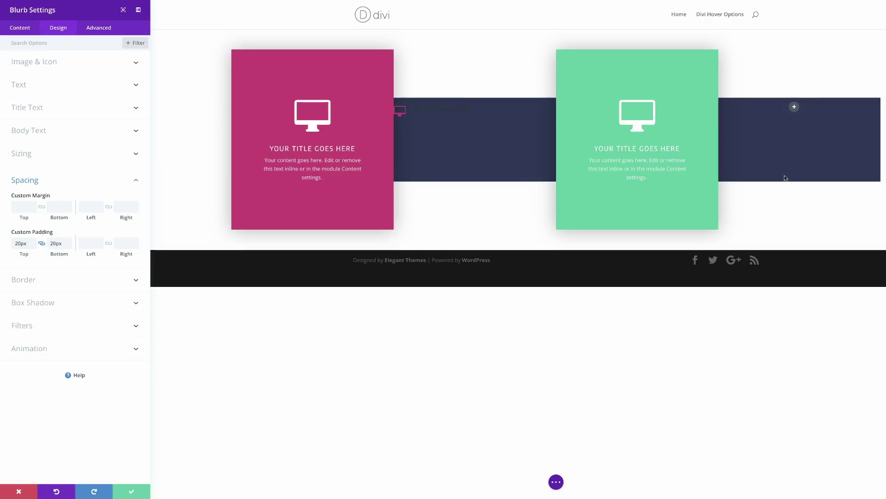
click(108, 243)
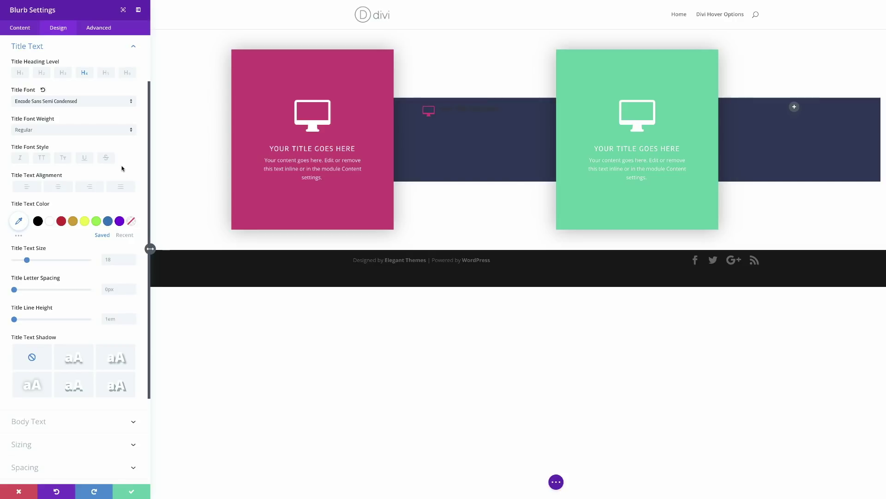
- Set the second column blurb's text color to Light and save the module
scroll(122, 168, up, 2)
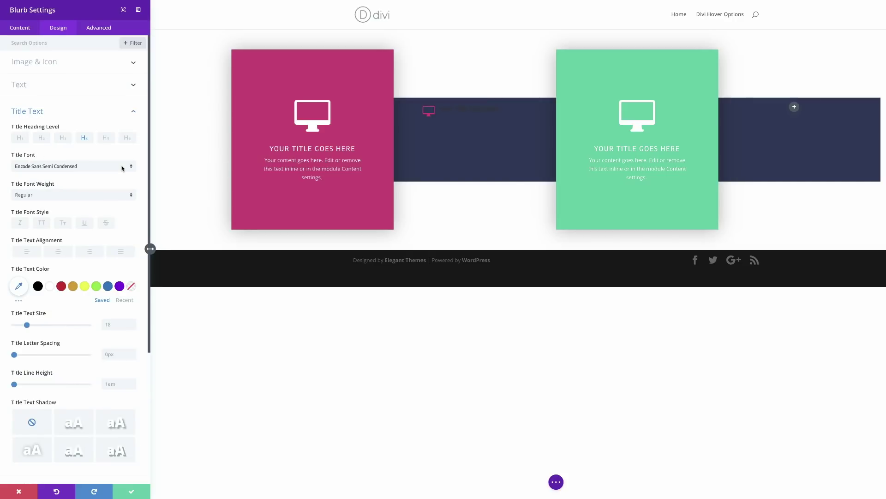
click(36, 88)
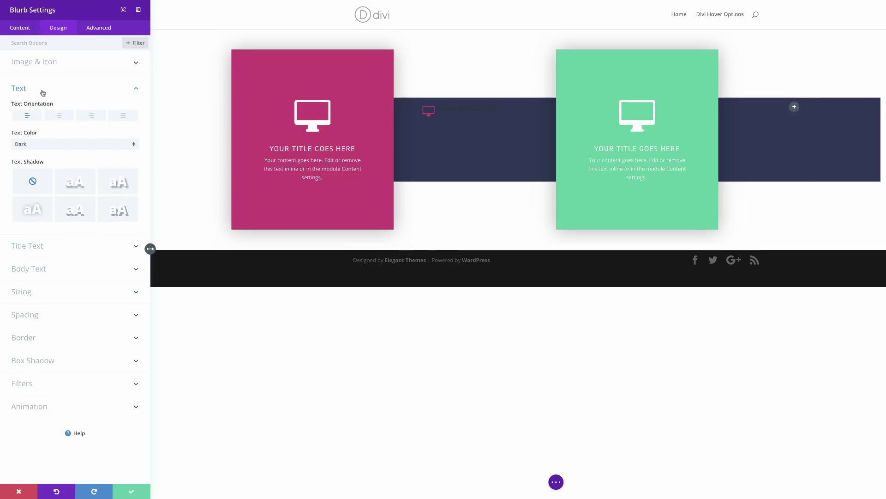
click(39, 146)
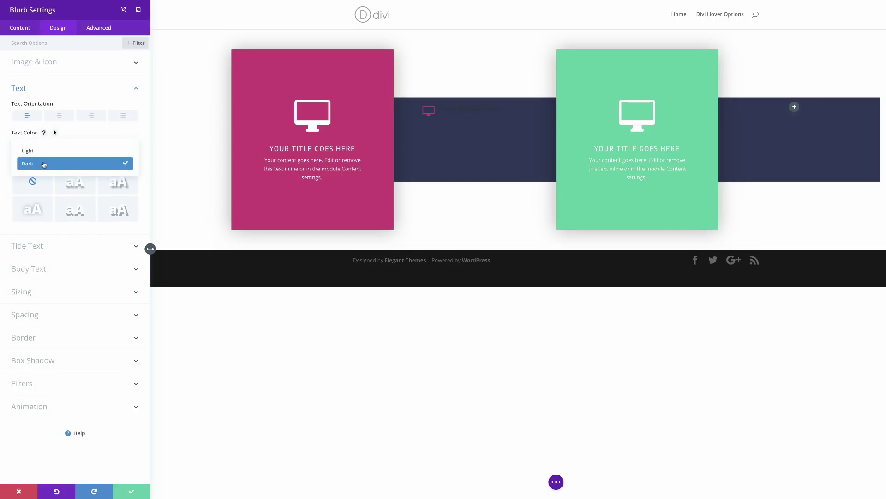
click(45, 151)
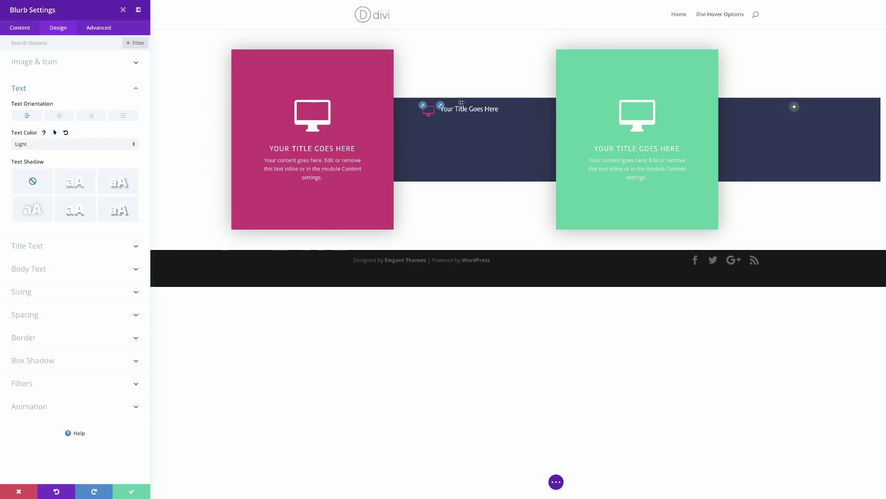
click(130, 492)
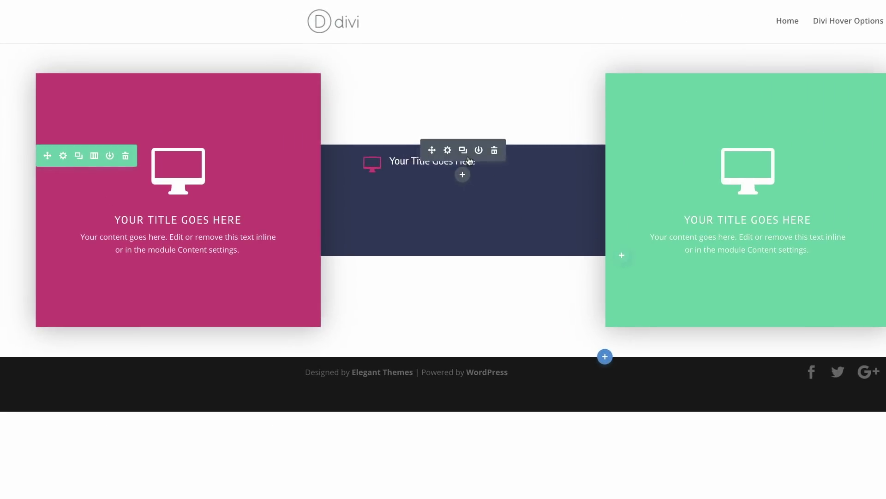
- Duplicate the second column blurb twice and copy all three blurbs into the fourth column
click(400, 112)
click(399, 111)
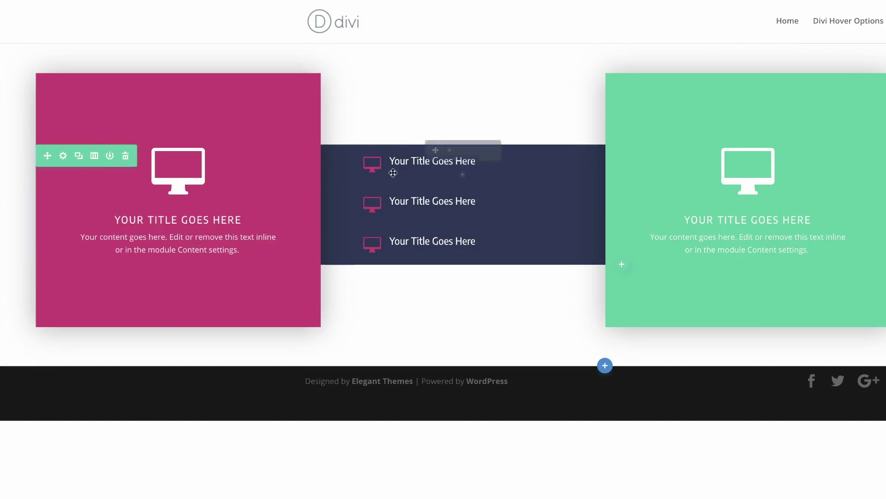
drag(401, 168, 401, 243)
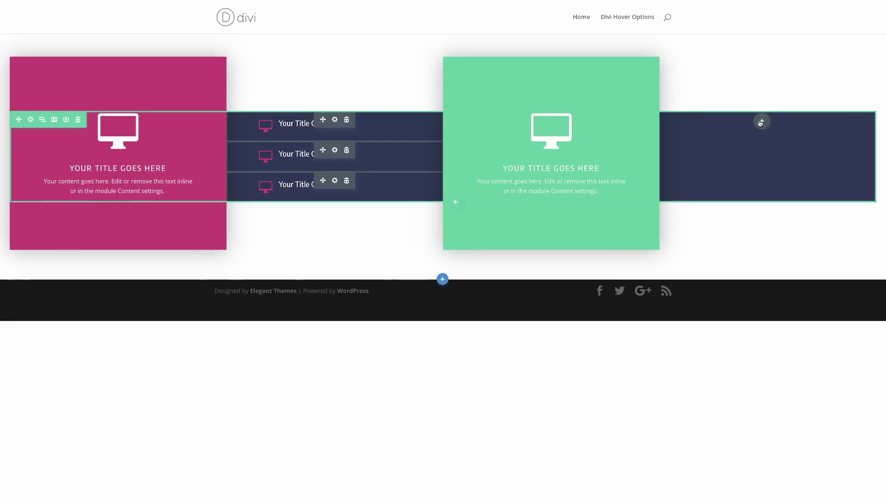
key(ctrl+v)
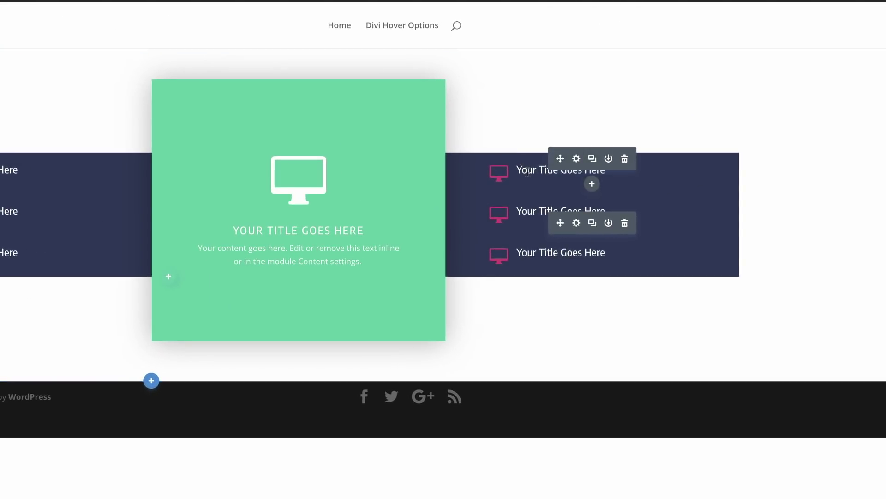
- Set the icon color of all three fourth column blurbs together to #24c4a3 and save
ctrl+click(515, 180)
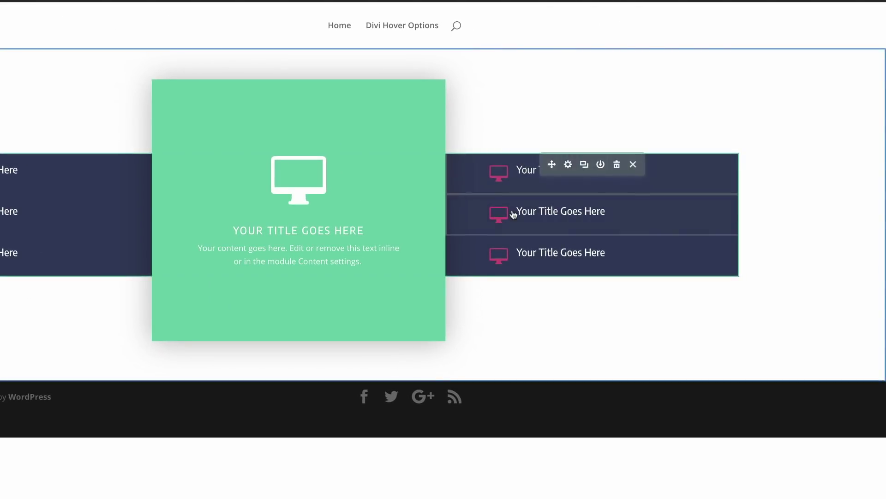
ctrl+click(512, 212)
ctrl+click(516, 252)
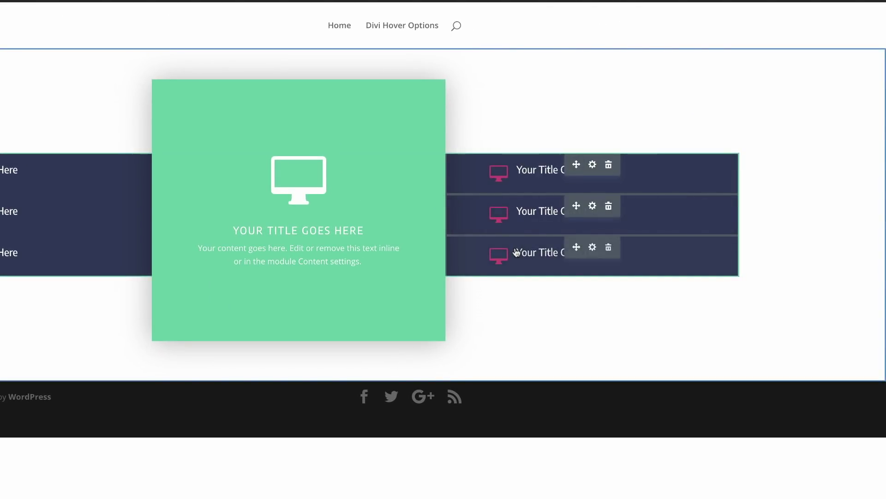
click(593, 248)
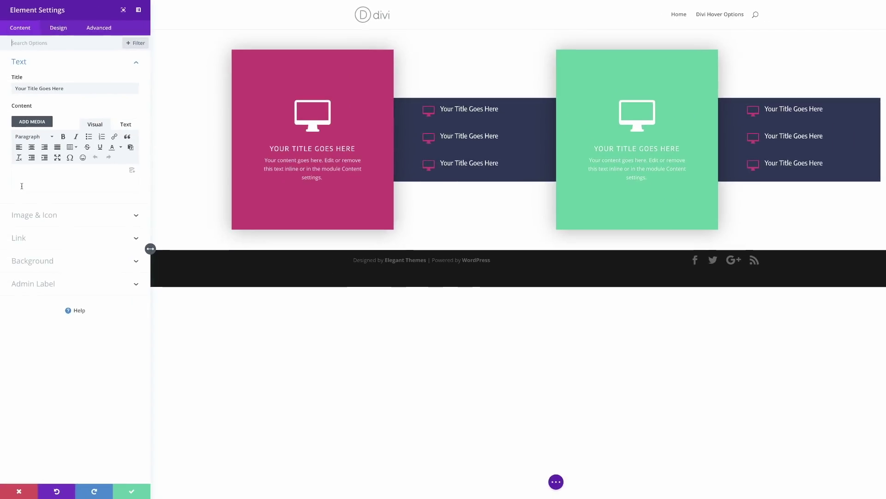
click(58, 28)
click(44, 62)
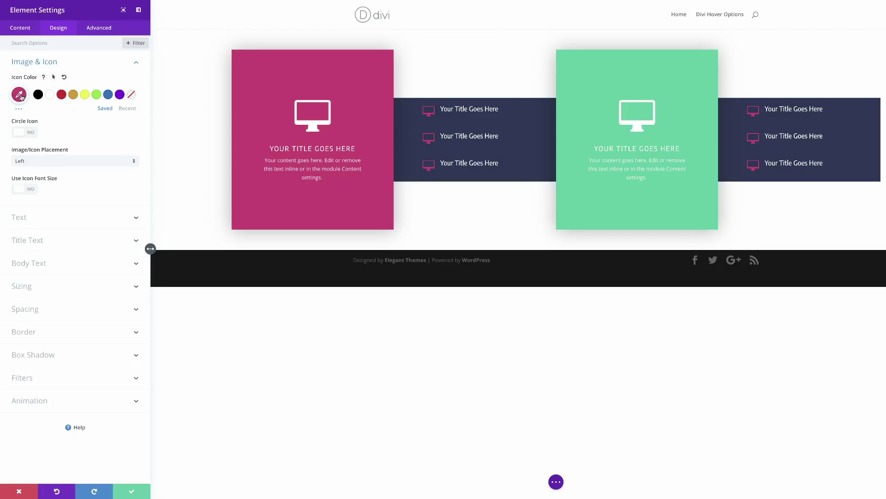
click(19, 95)
click(21, 96)
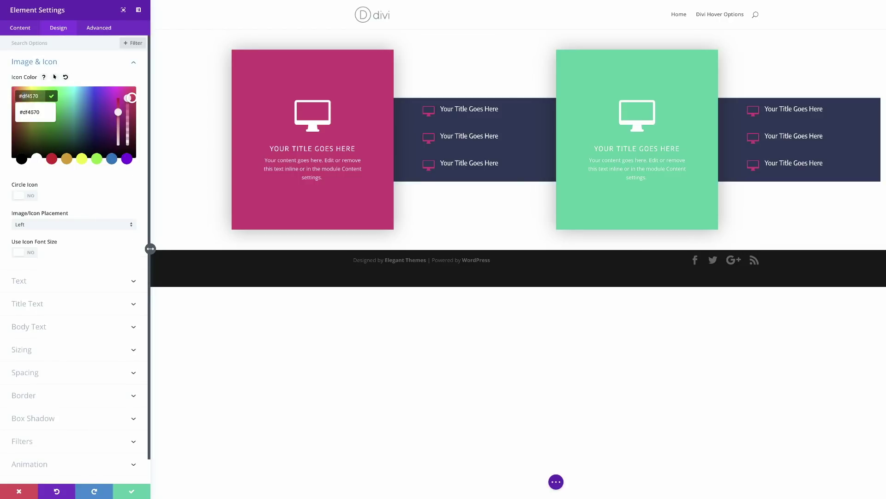
text(#24c4a3)
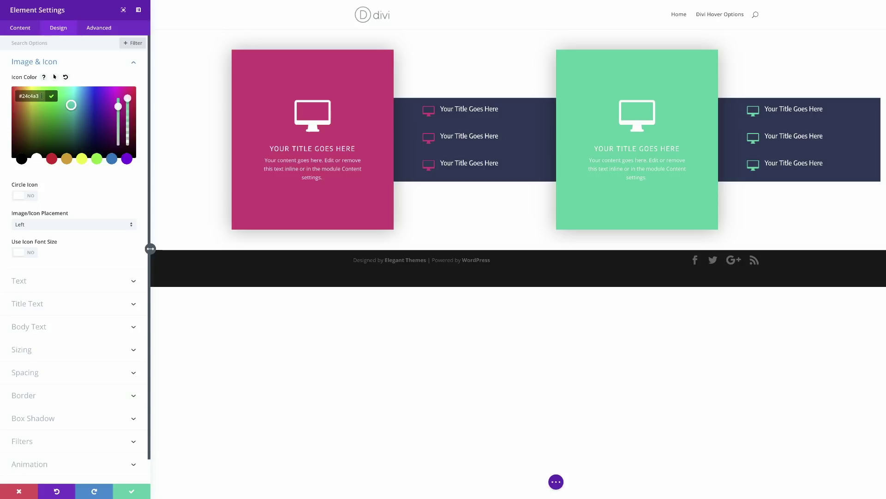
click(129, 490)
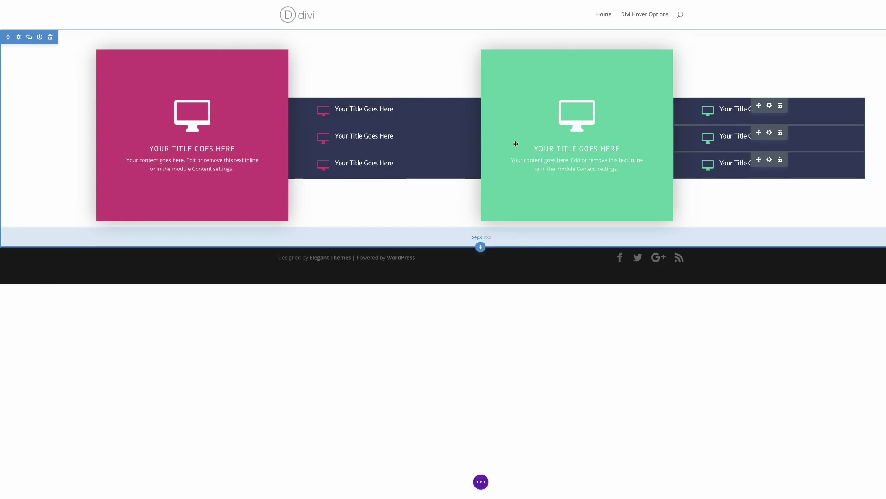
- Preview the blurb row's layout in the tablet and phone views
click(482, 482)
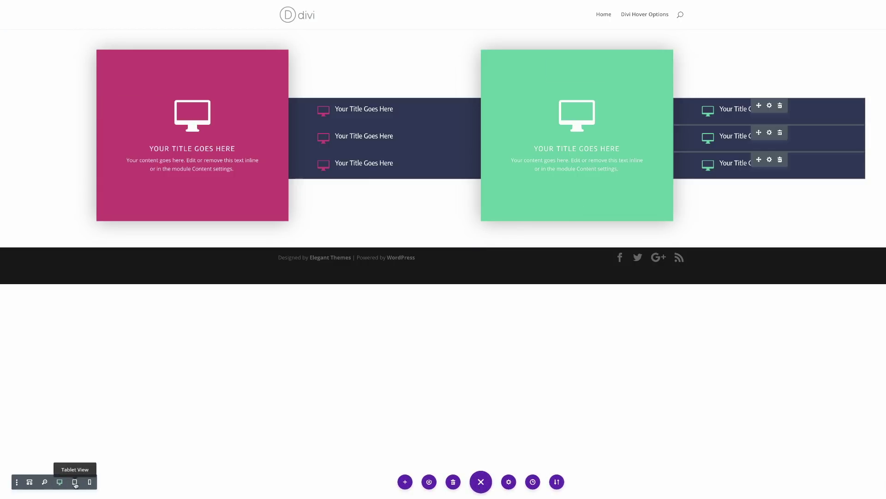
click(75, 482)
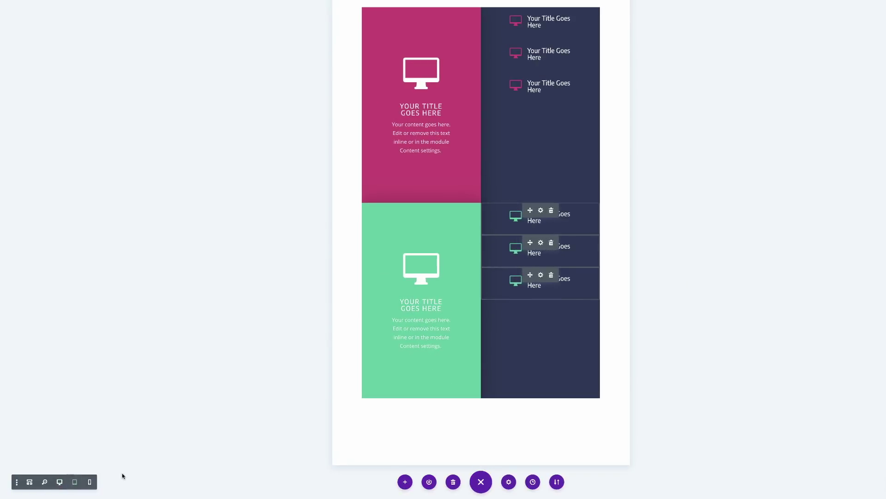
click(90, 482)
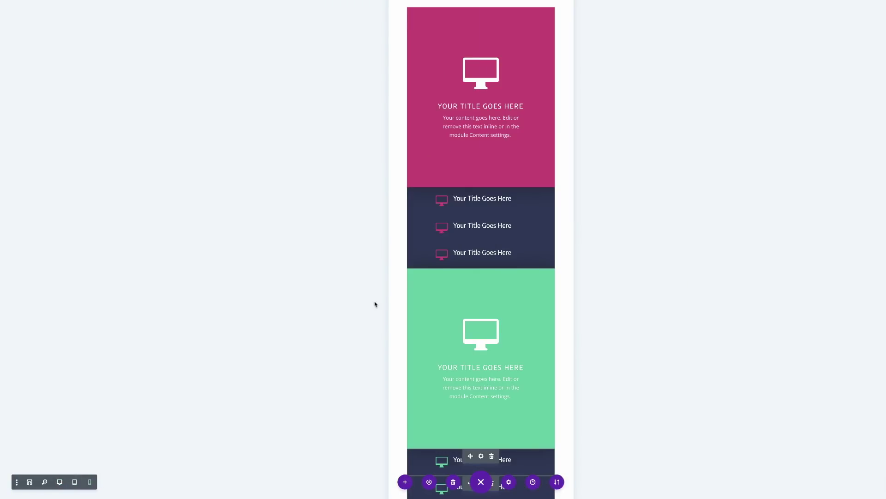
scroll(384, 281, down, 3)
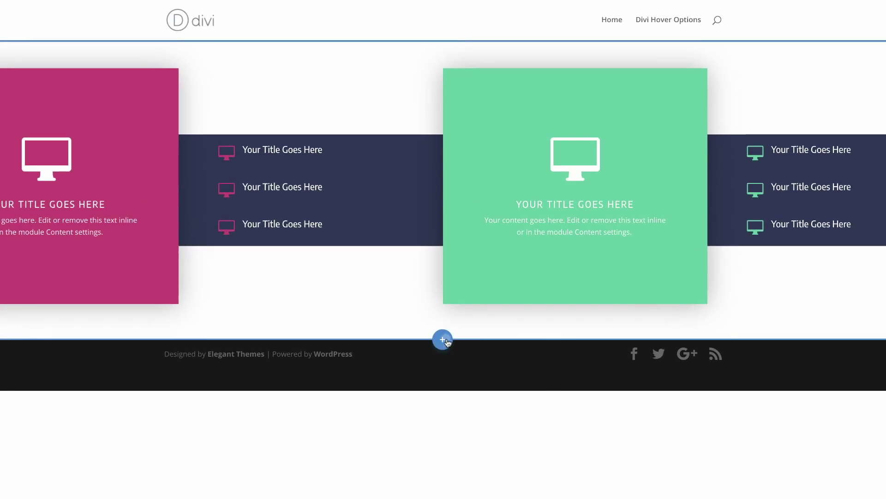
- Add a regular section below with a row of two equal columns and insert a Blurb module in its first column
click(445, 340)
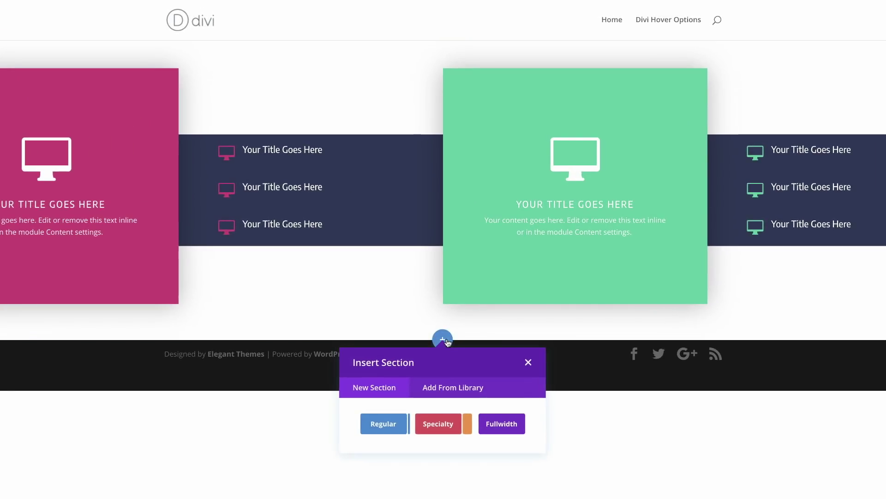
click(388, 428)
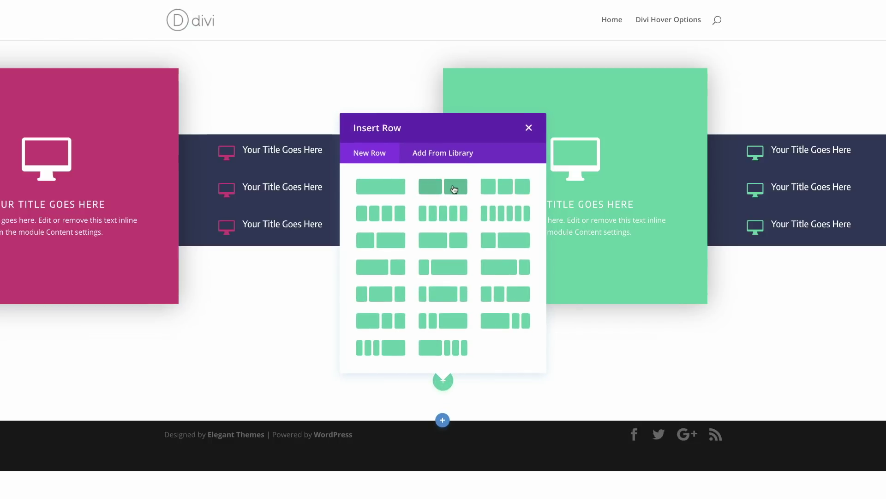
click(453, 189)
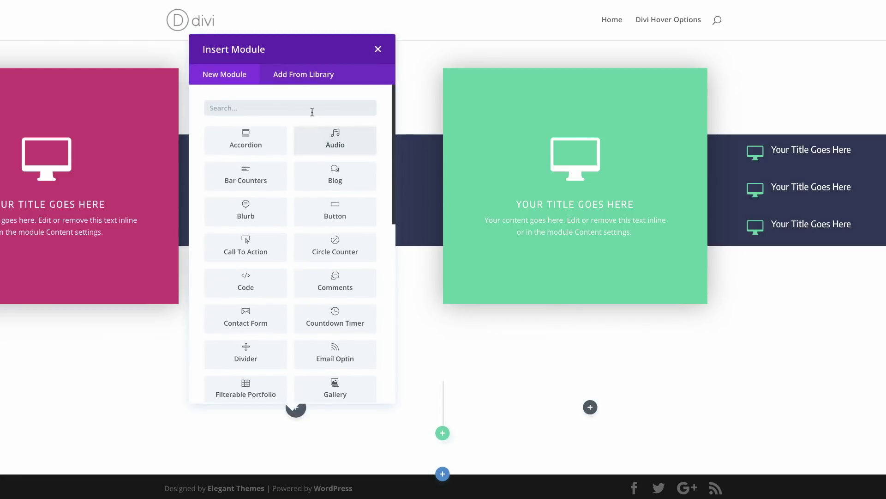
click(250, 211)
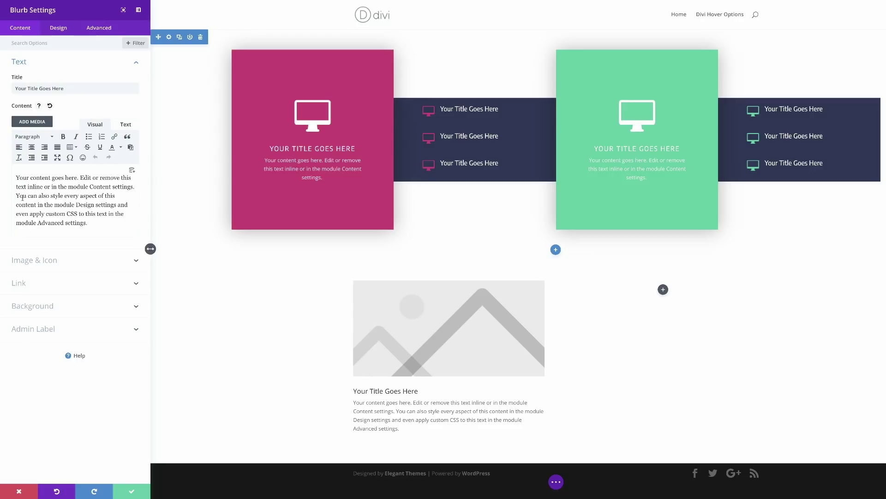
- Delete the blurb content from "You can also style" onward and set the title to "Get My FREE Book"
drag(16, 196, 99, 223)
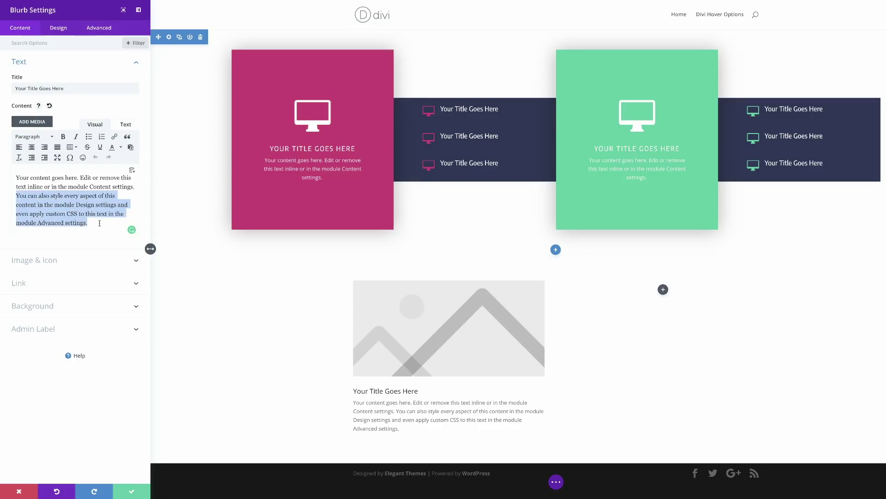
key(BackSpace)
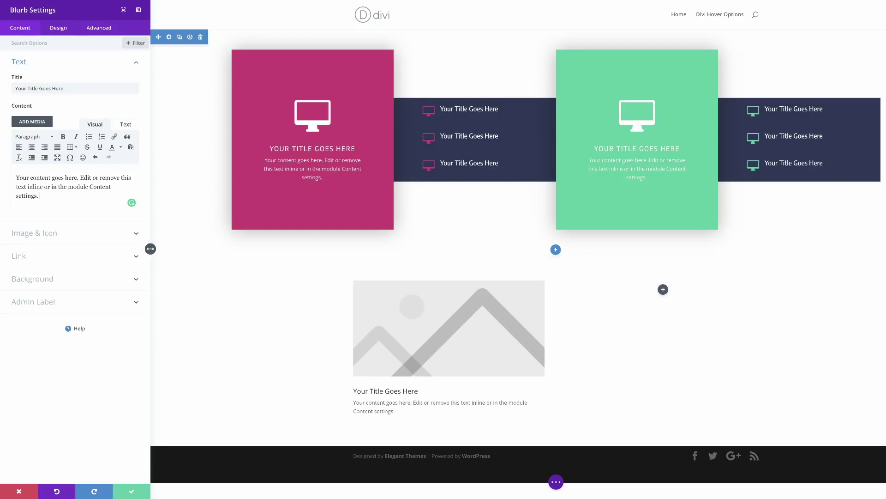
triple_click(74, 90)
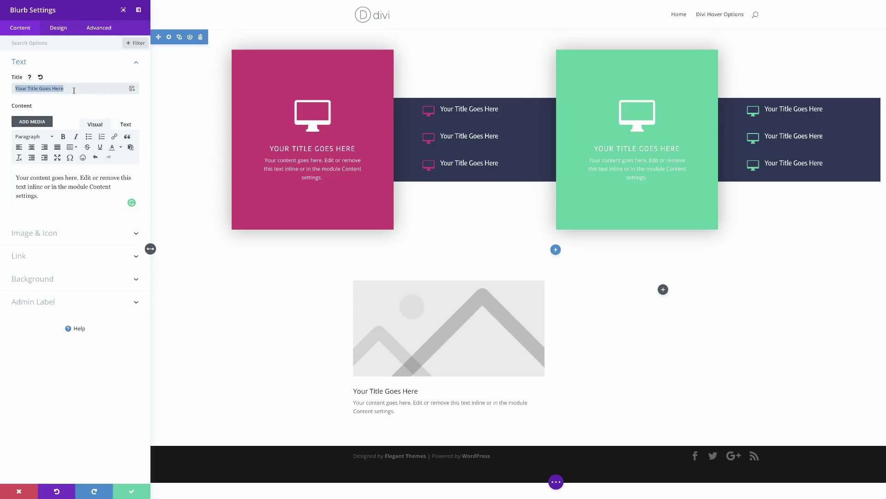
text(Get My FREE Book)
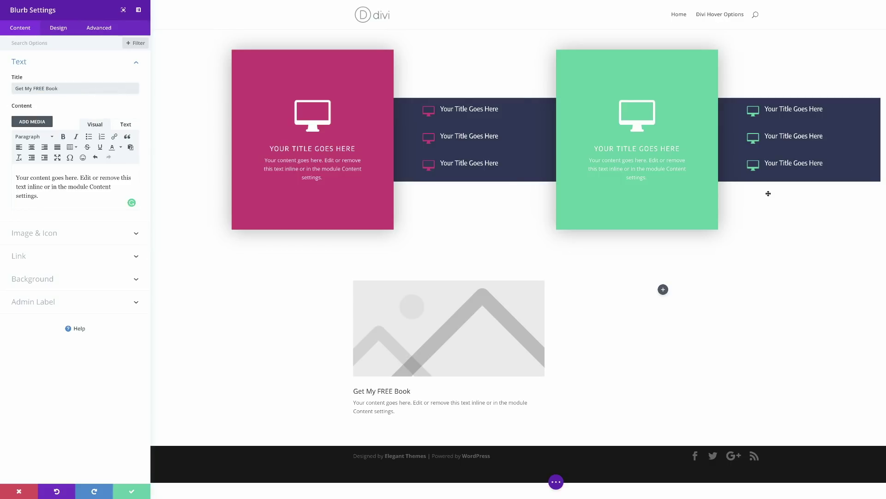
- Switch the blurb from an image to an icon and choose the solid stacked-documents icon
click(60, 233)
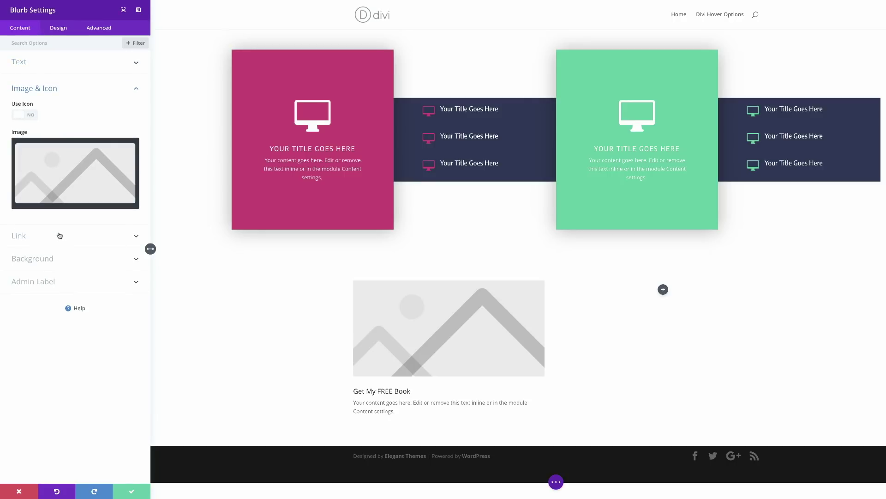
click(31, 119)
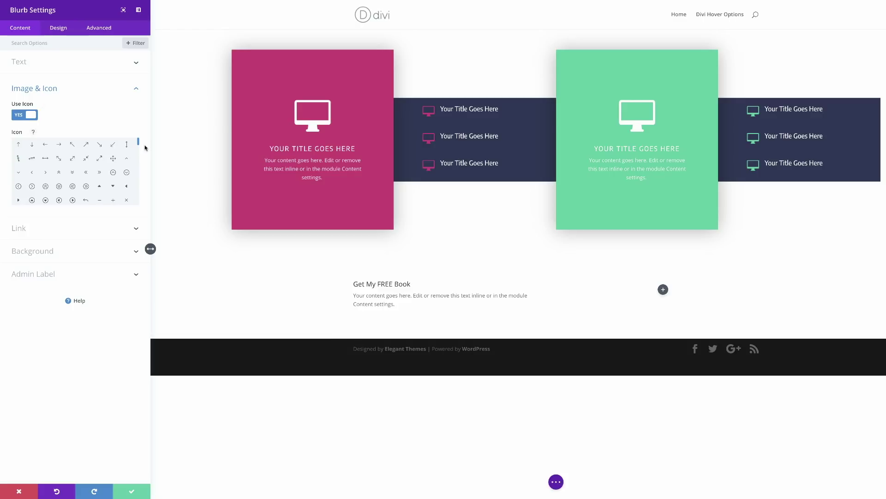
scroll(46, 185, down, 5)
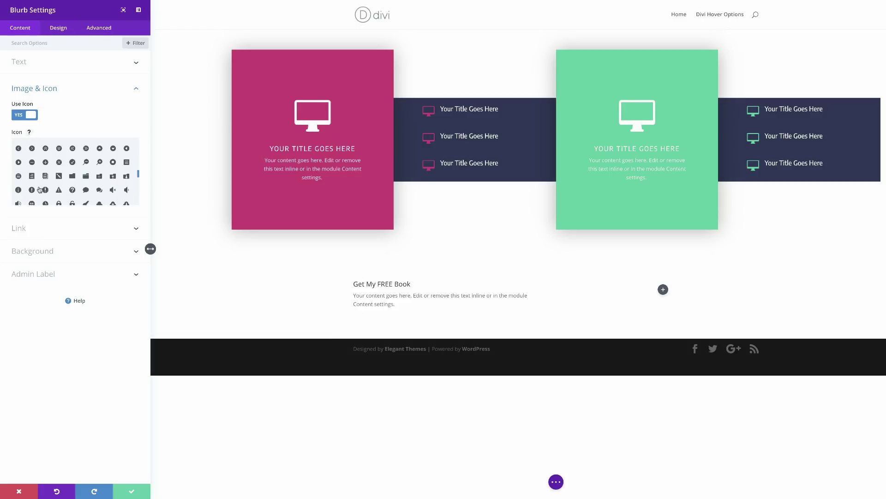
click(46, 178)
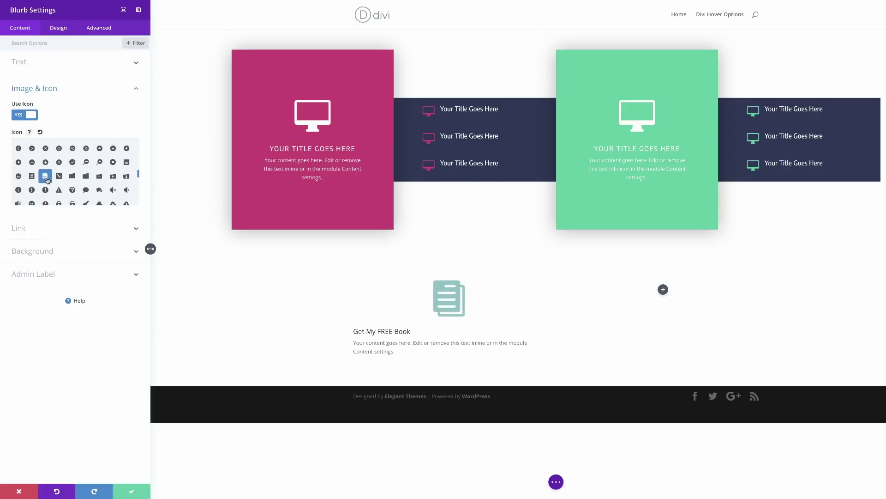
- Set the blurb's title link URL to #
click(34, 231)
click(34, 139)
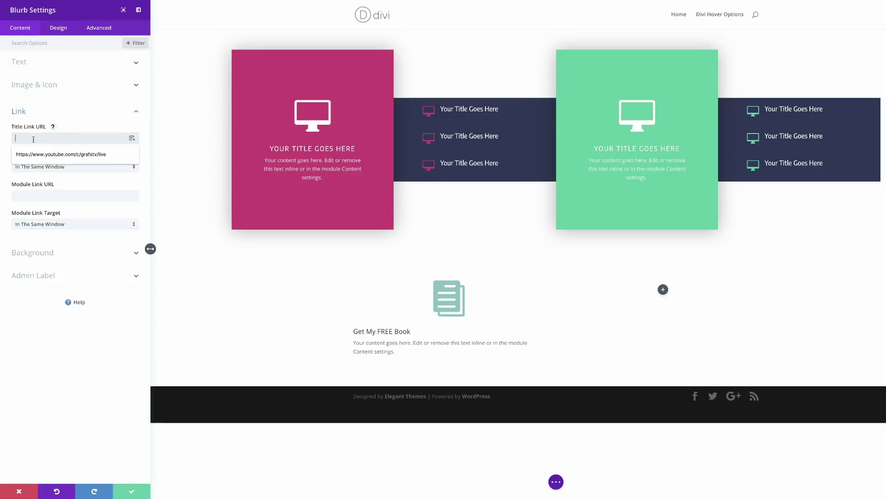
text(#)
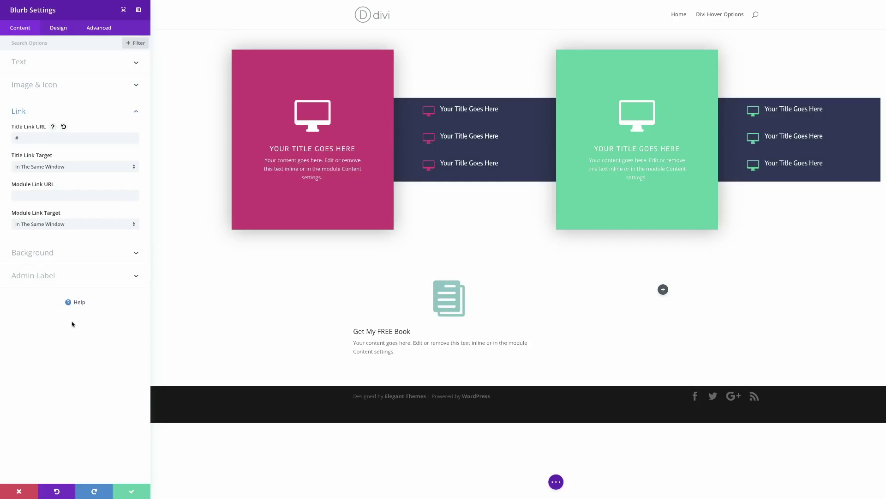
- Add a gradient background to the blurb and set its first color to rgba(255,255,255,0.8)
click(47, 254)
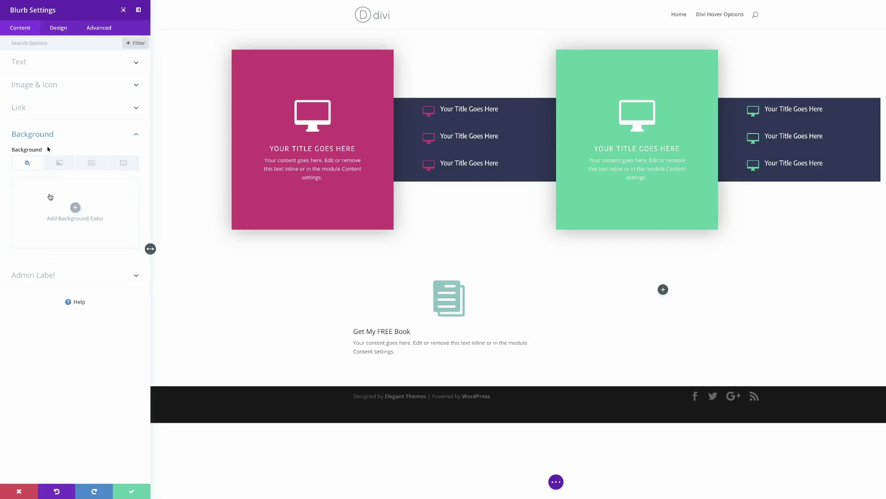
click(60, 163)
click(75, 208)
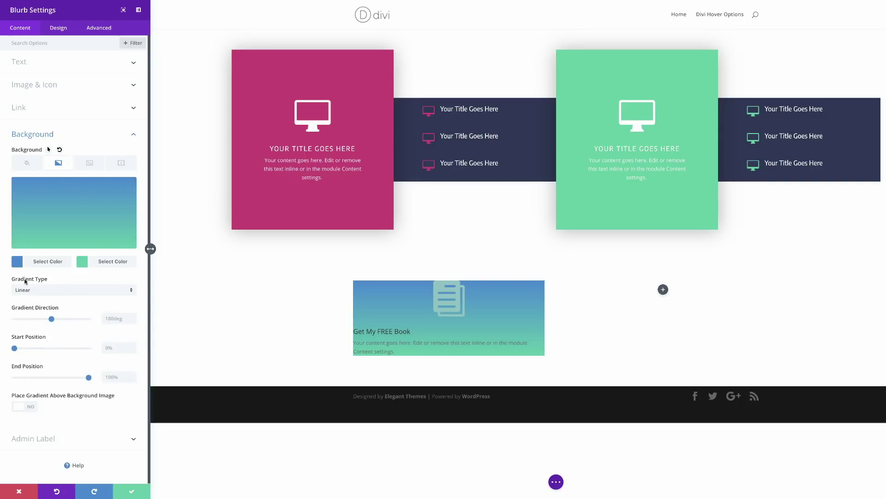
click(17, 262)
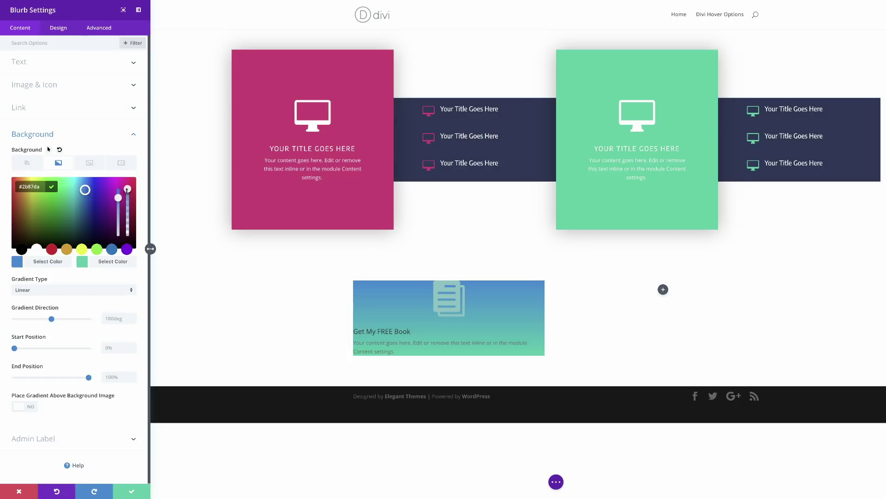
drag(126, 189, 128, 202)
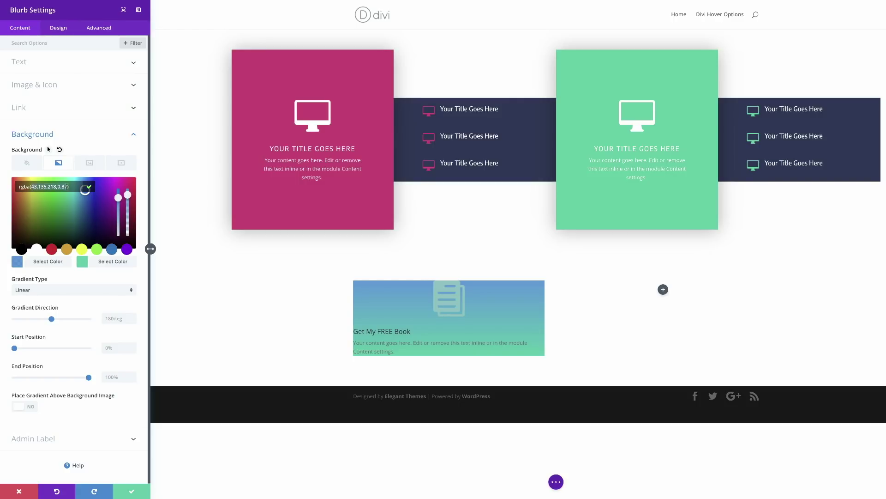
key(ctrl+a)
text(rgba(255,255,255,0.8))
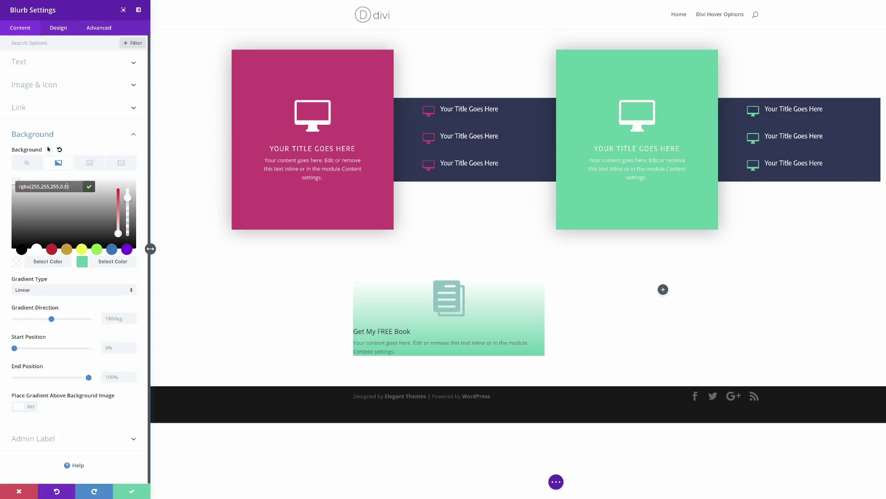
- Set the second color of the blurb's background gradient to rgba(255,255,255,0)
click(82, 261)
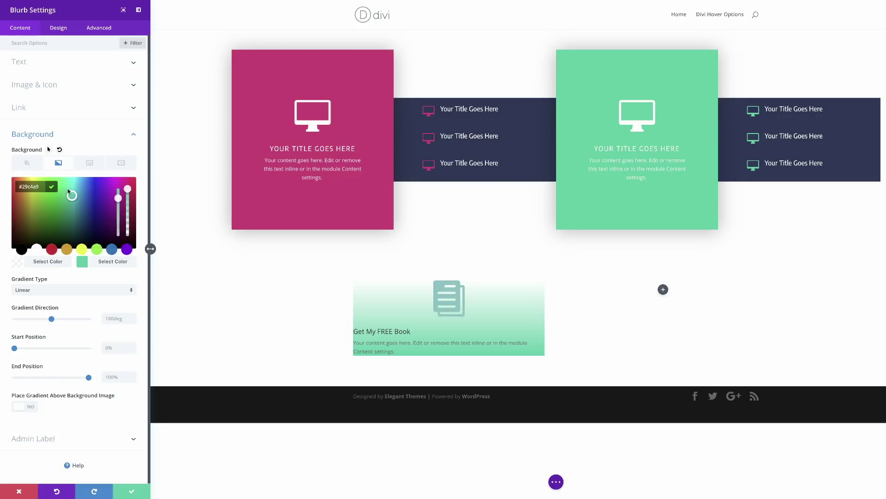
drag(129, 194, 129, 198)
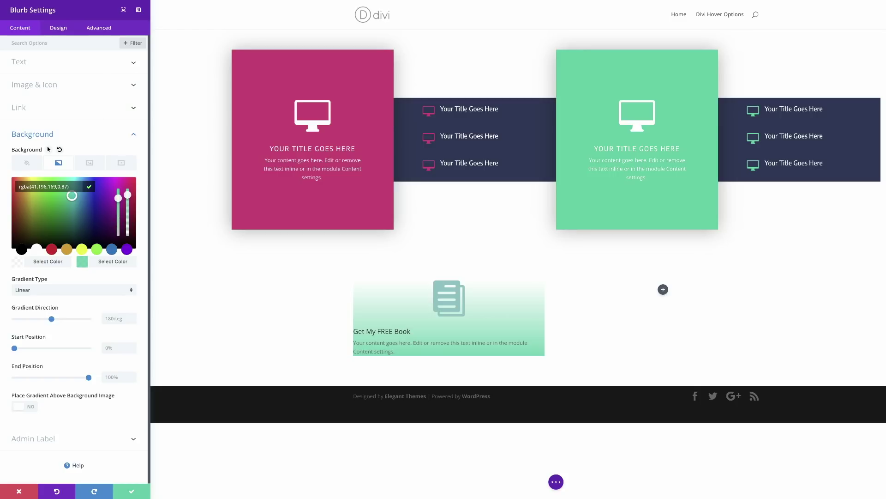
click(30, 186)
key(ctrl+a)
text(rgba(255,255,255,0))
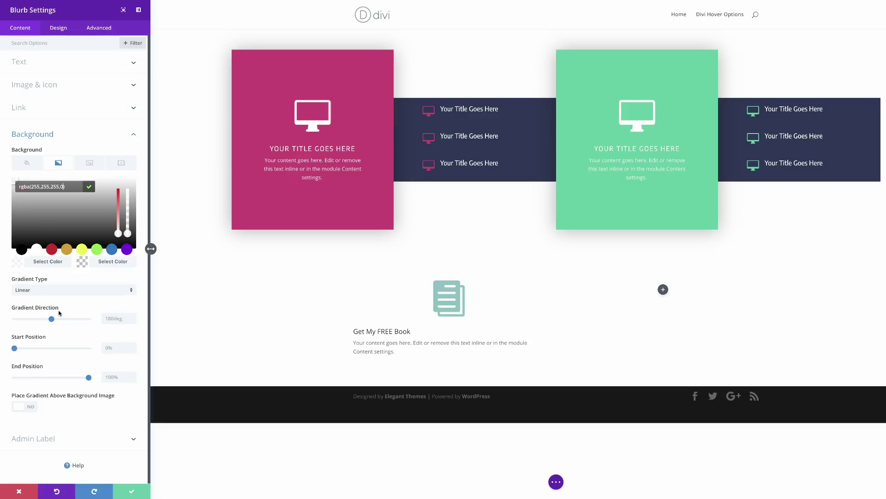
- Add the media library photo of the standing person with a hat and backpack as the blurb's background image
click(91, 164)
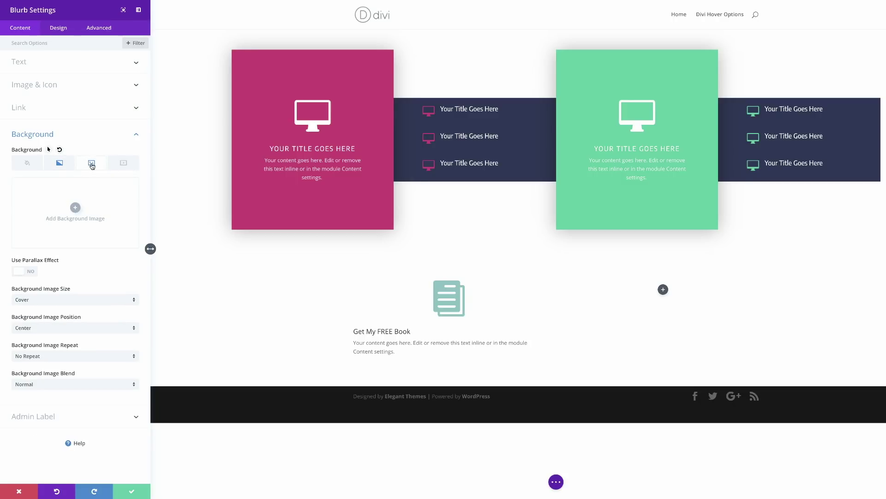
click(75, 208)
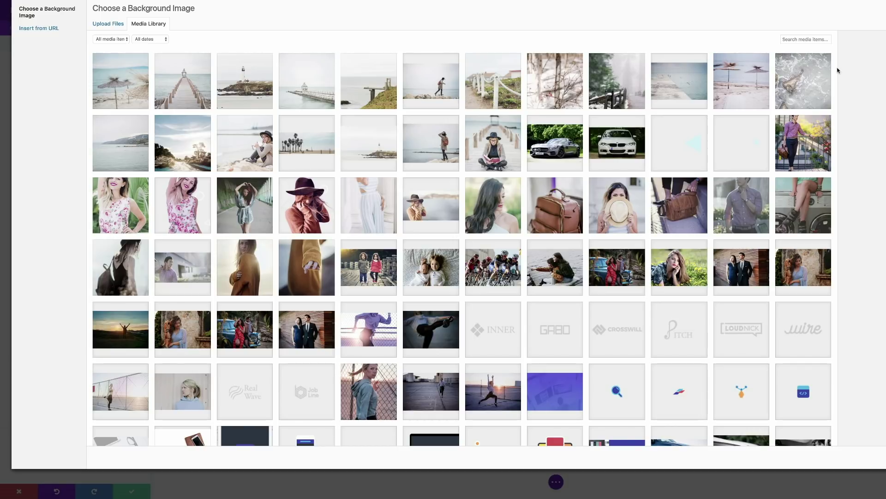
click(436, 154)
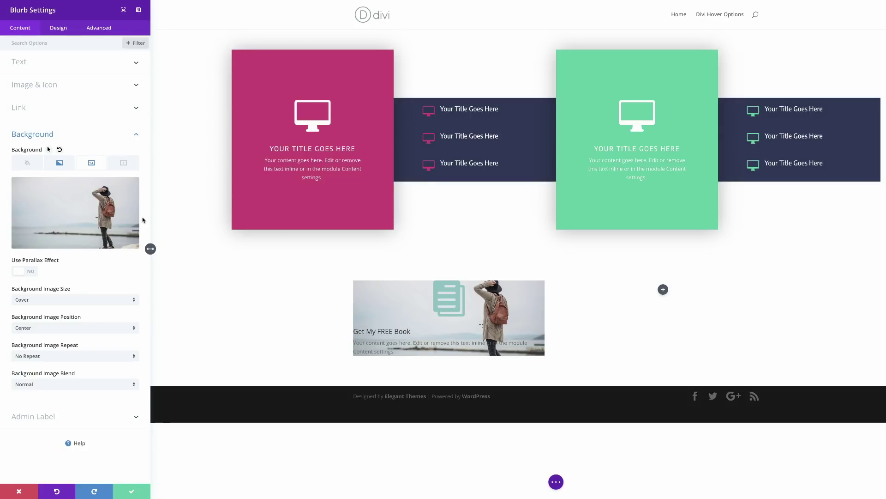
- Set the gradient direction to 90deg, start position to 40% and end position to 70%, and place the gradient above the background image
click(63, 165)
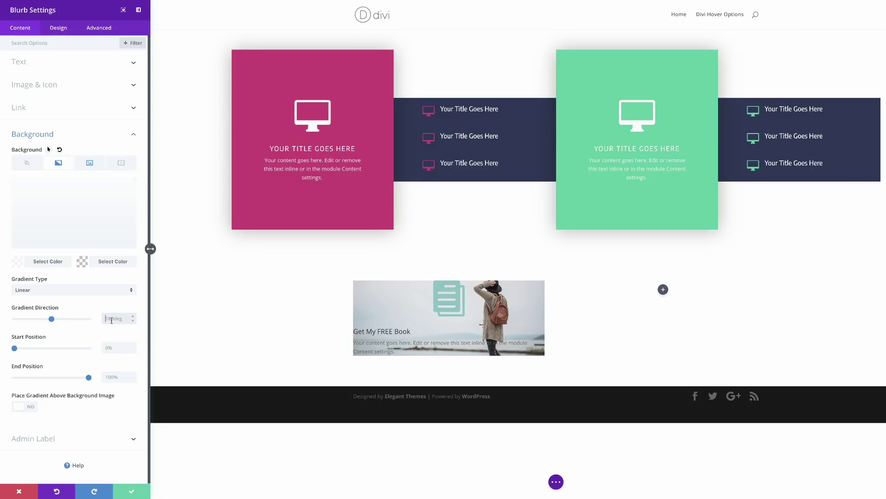
double_click(112, 320)
text(90deg)
text(40)
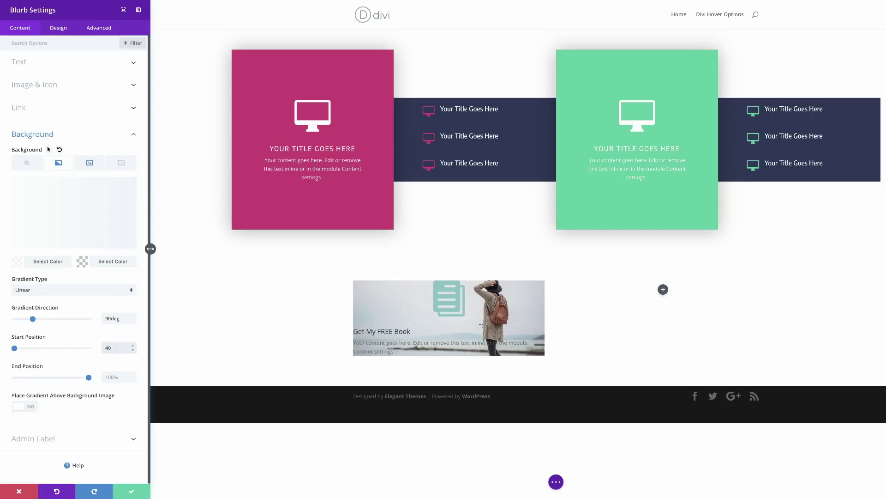
click(118, 376)
text(7)
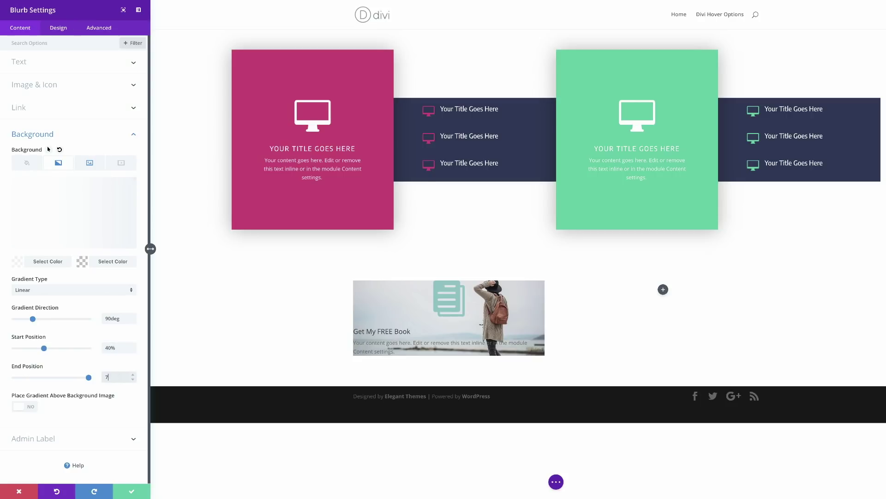
text(0)
click(30, 407)
- Set the blurb's title font to Noto Serif and the title text size to 26px
click(58, 27)
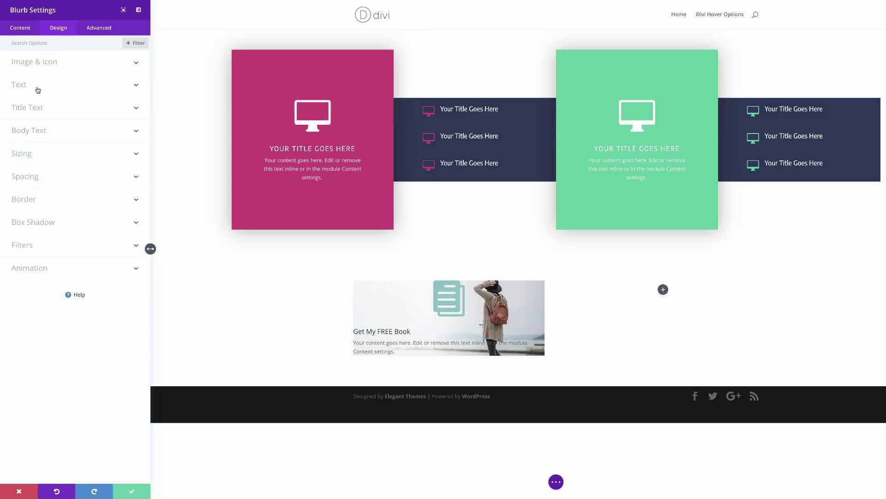
click(43, 111)
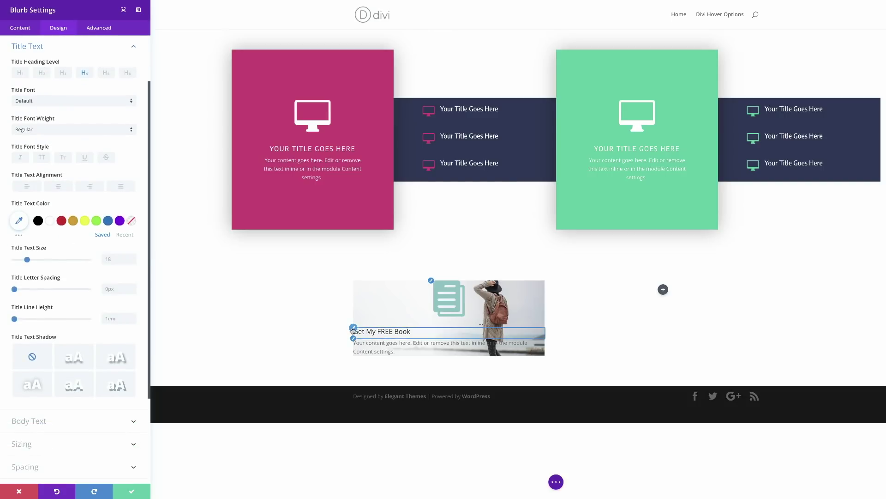
click(74, 101)
click(35, 147)
text(26px)
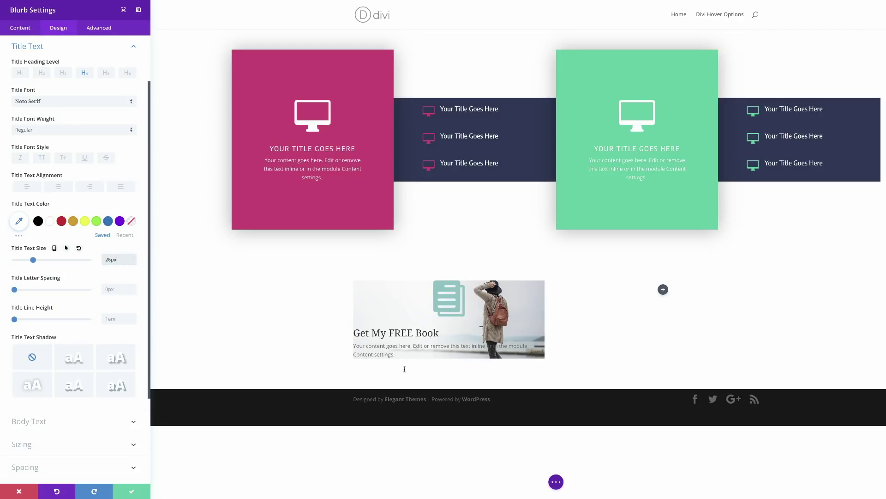
- Set the blurb's body font to Noto Sans and increase the body text size
click(354, 343)
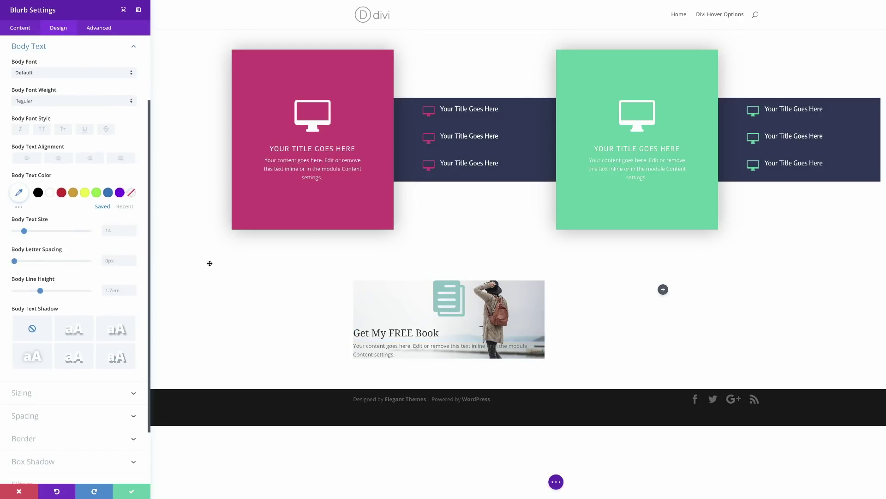
click(40, 75)
text(noto)
click(83, 51)
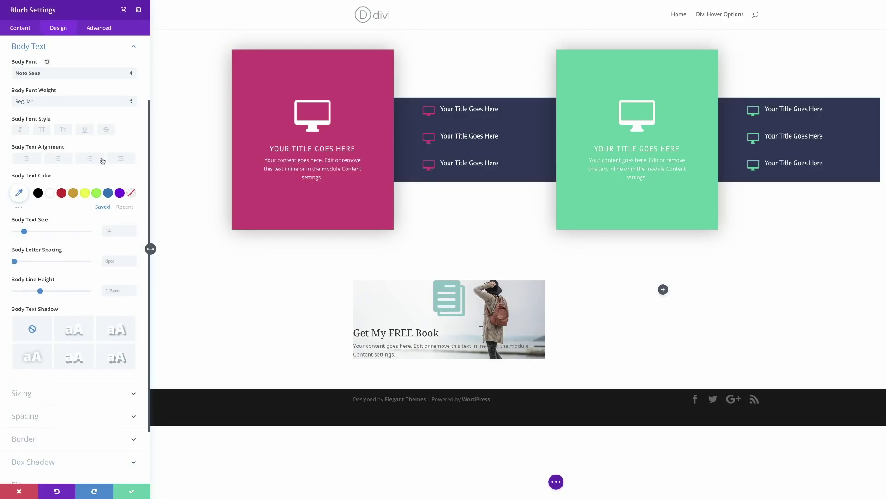
click(111, 231)
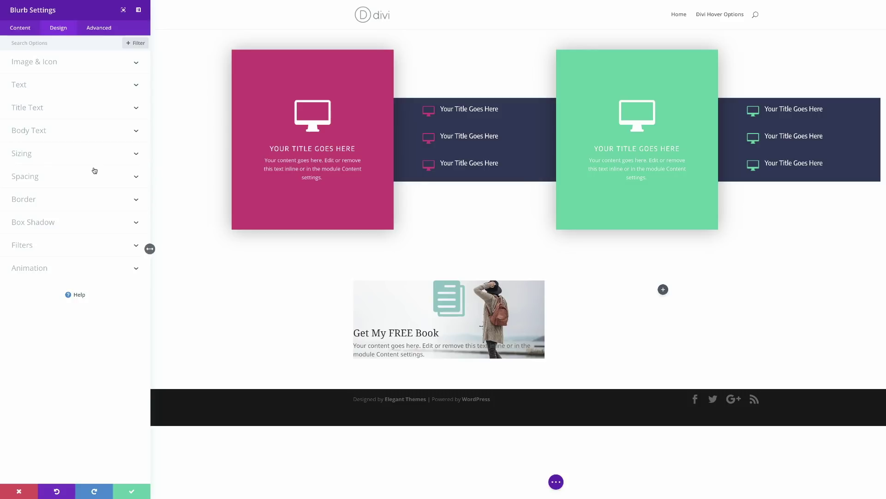
- Set the blurb's content width to 60%
click(29, 154)
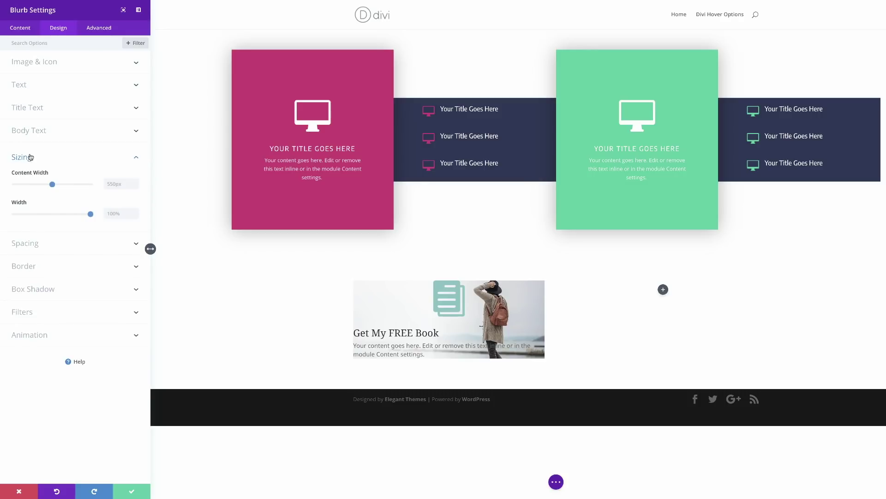
click(116, 184)
text(60%)
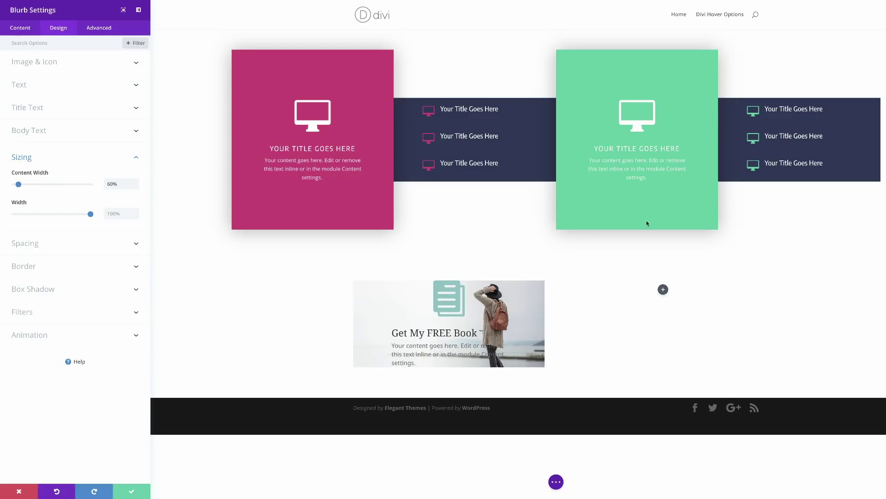
- Set the blurb's custom bottom padding to 2vw and add left padding
click(60, 248)
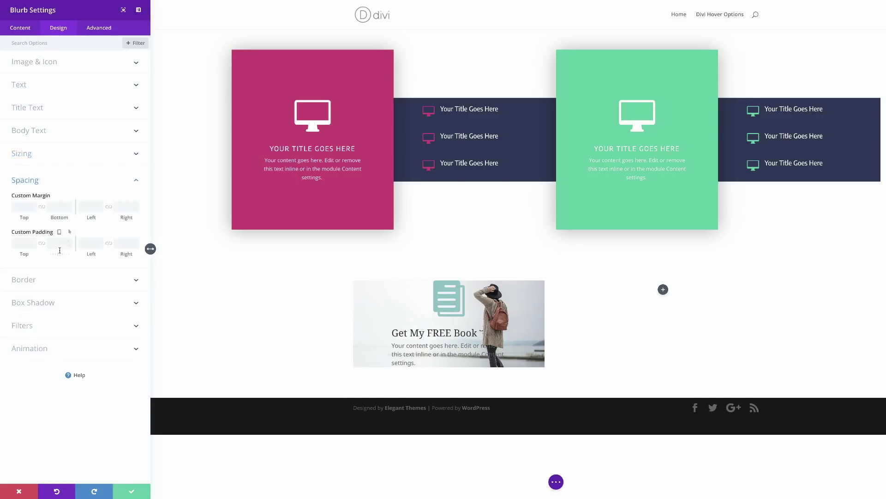
click(55, 245)
text(2vw)
click(87, 243)
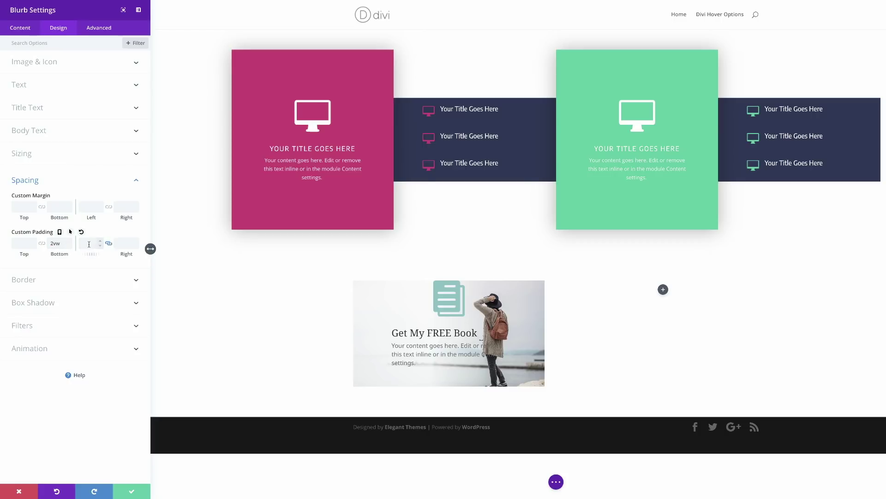
click(111, 180)
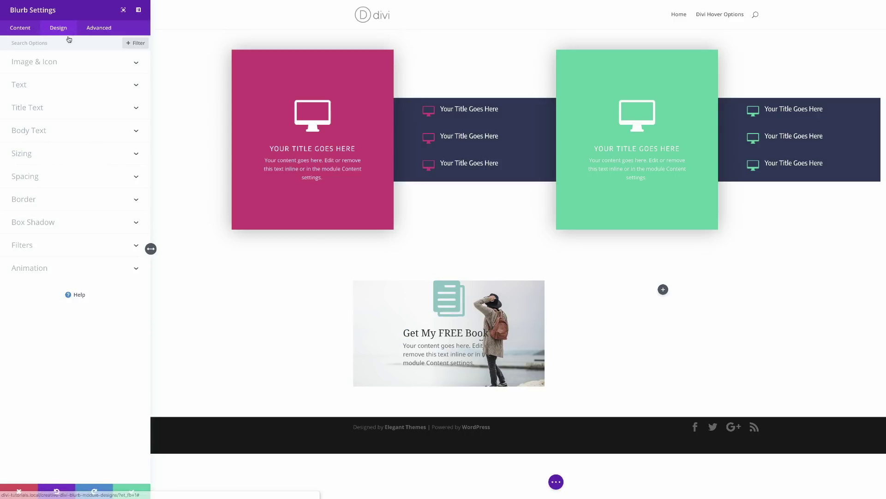
- Add the custom CSS "margin-left: 0;" to the blurb's content element
click(99, 28)
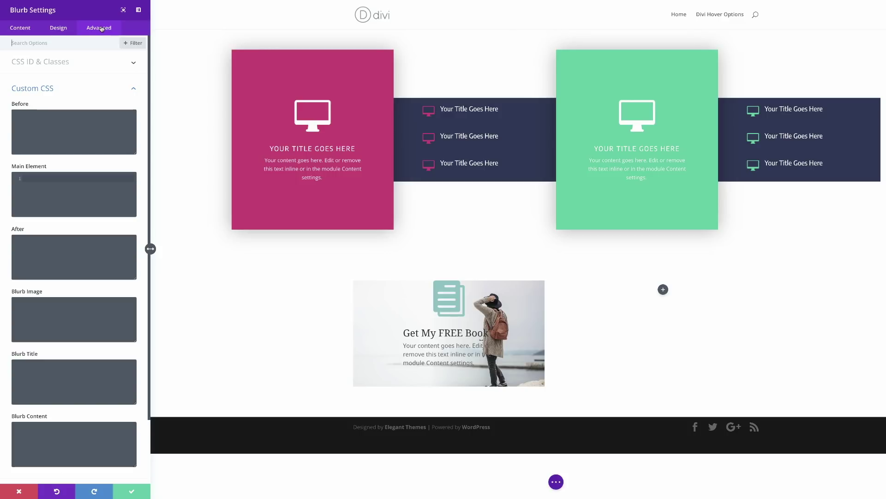
click(55, 437)
text(margin-left: 0;)
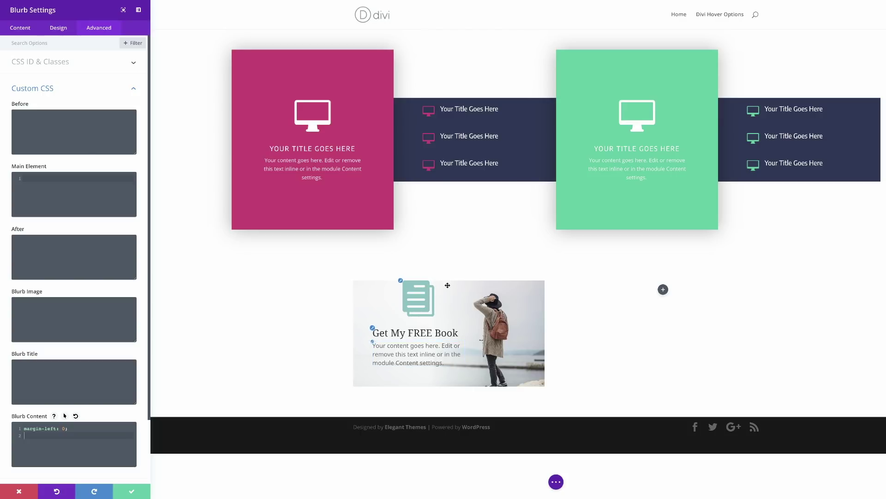
click(401, 282)
- Replace the blurb's icon with the media library photo of the person in a hat sitting cross-legged with a book on the pier
click(25, 33)
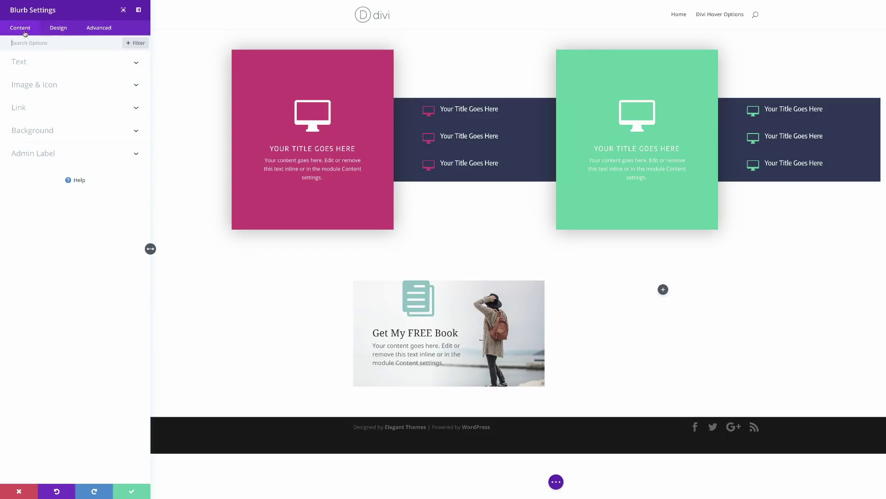
click(47, 85)
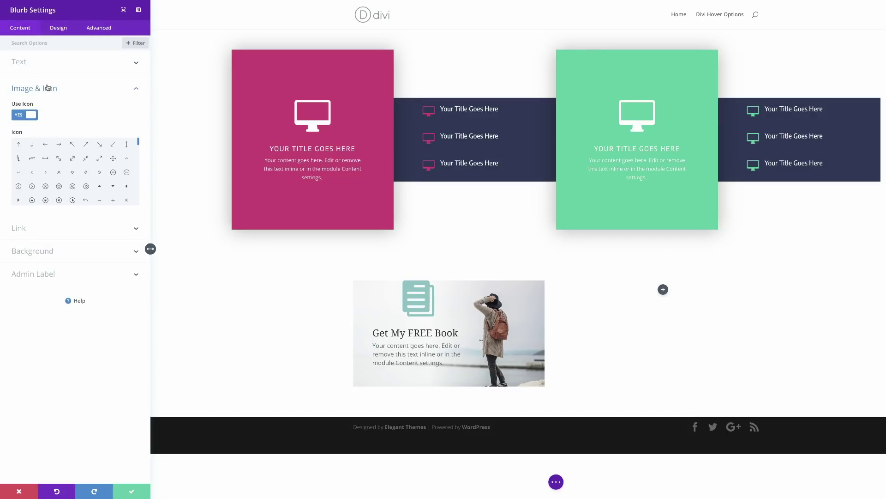
click(17, 114)
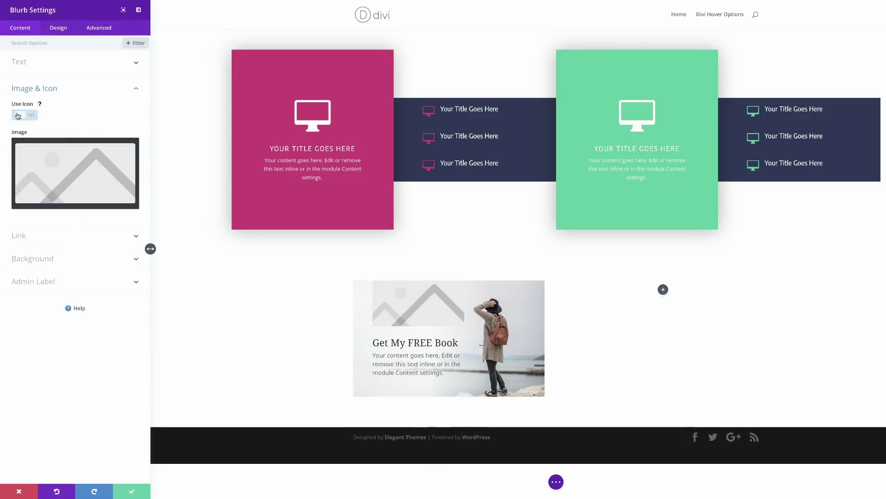
click(74, 158)
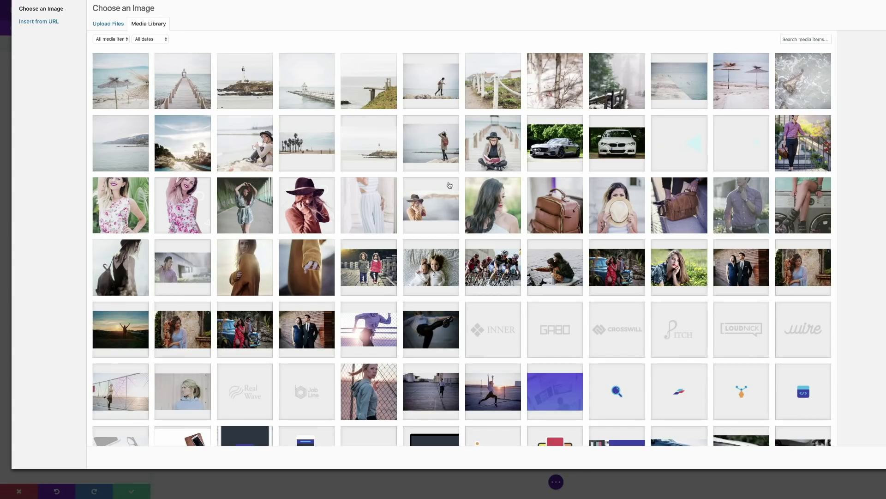
click(504, 151)
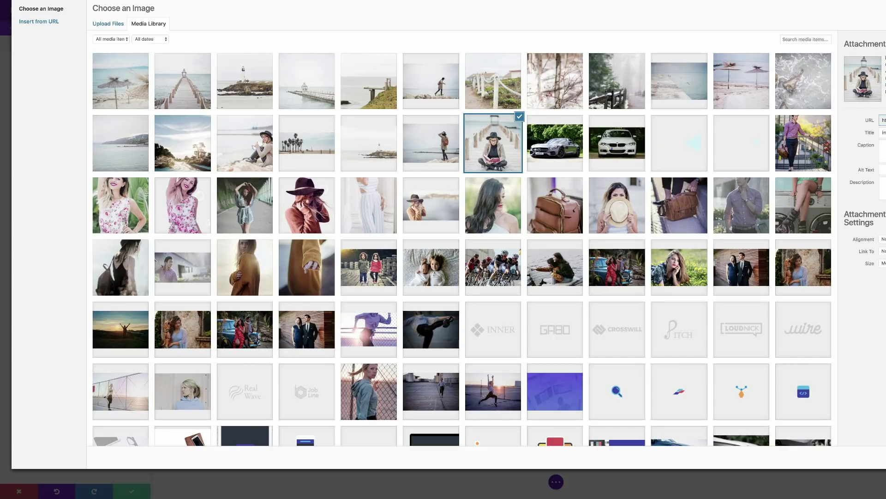
click(885, 457)
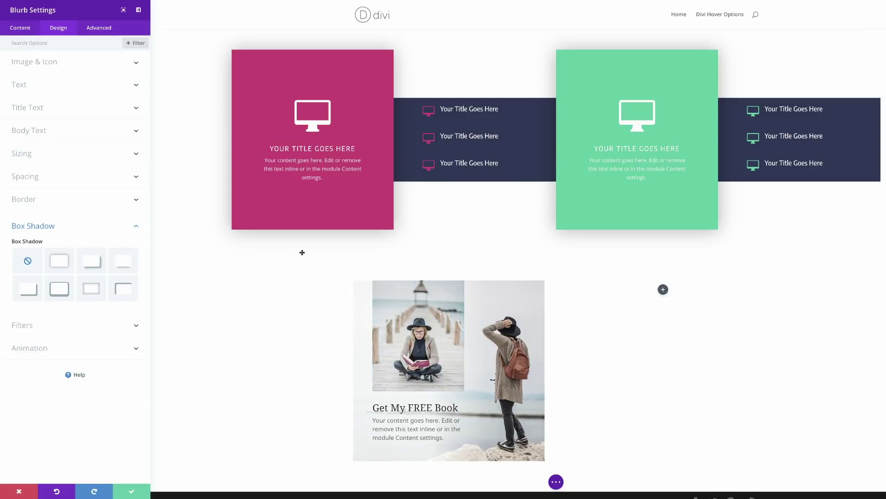
- Give the blurb a white top-left inner box shadow with 0 horizontal and 50px vertical position, and save the blurb
click(124, 289)
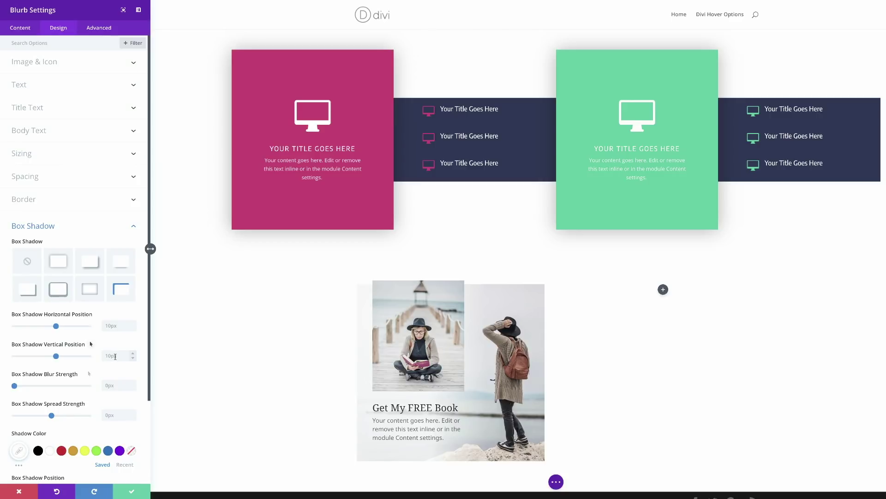
double_click(120, 355)
text(50)
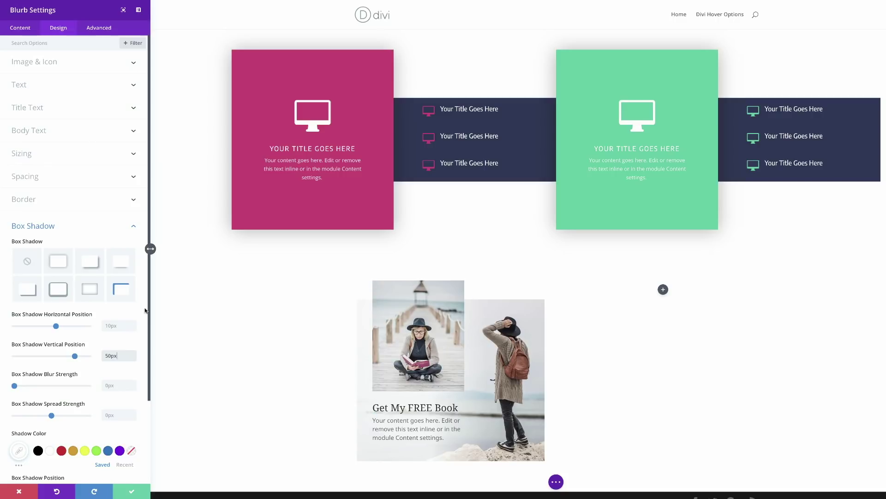
scroll(68, 427, down, 1)
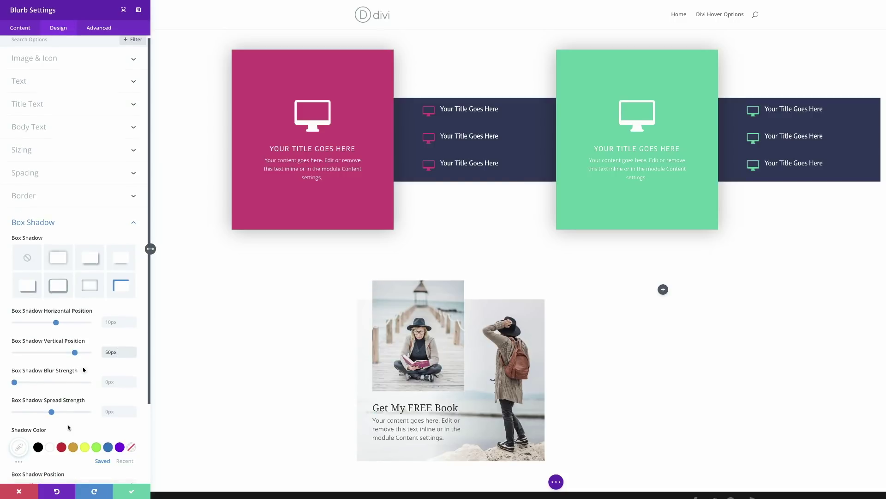
scroll(69, 427, down, 1)
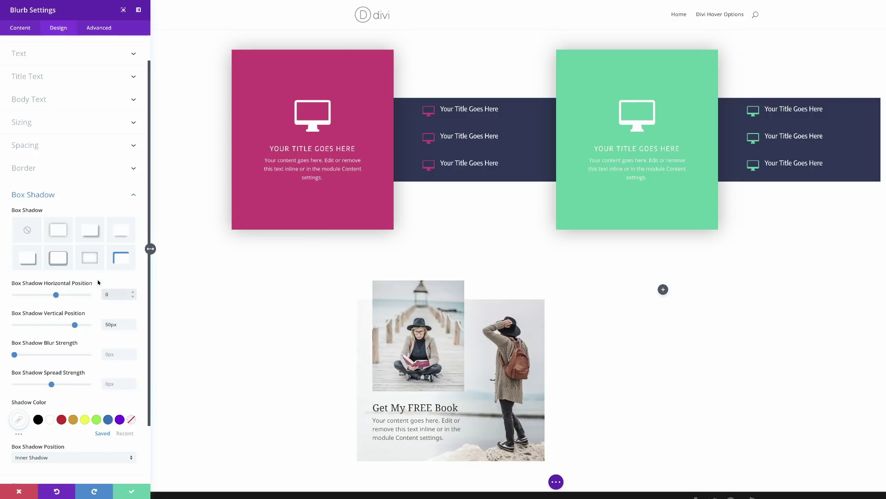
click(133, 493)
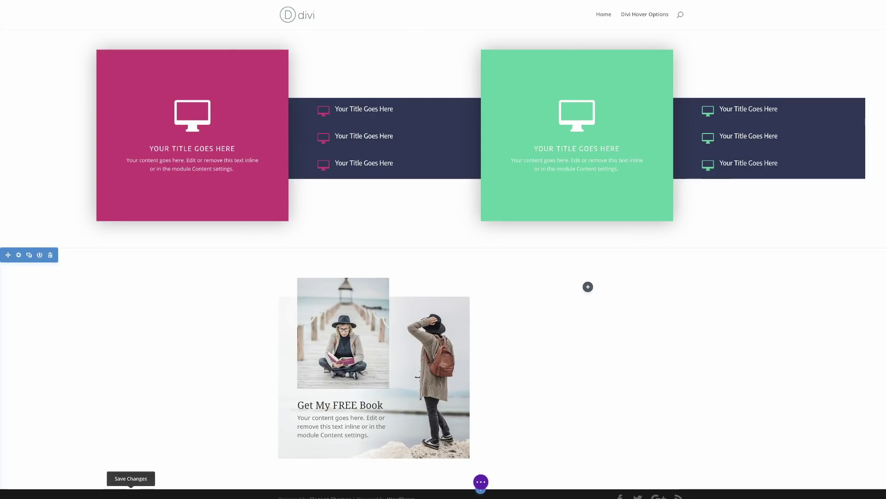
- Add a regular section with a row of three equal columns below the "Get My FREE Book" section
scroll(204, 385, down, 1)
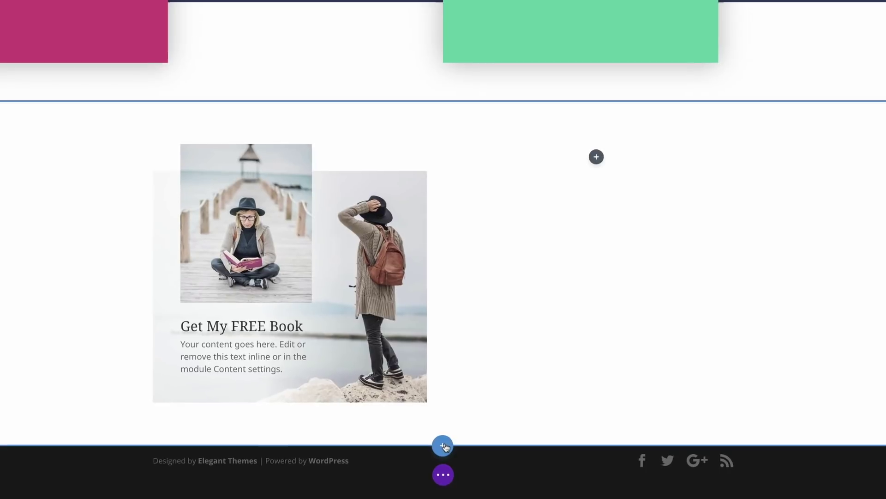
click(481, 461)
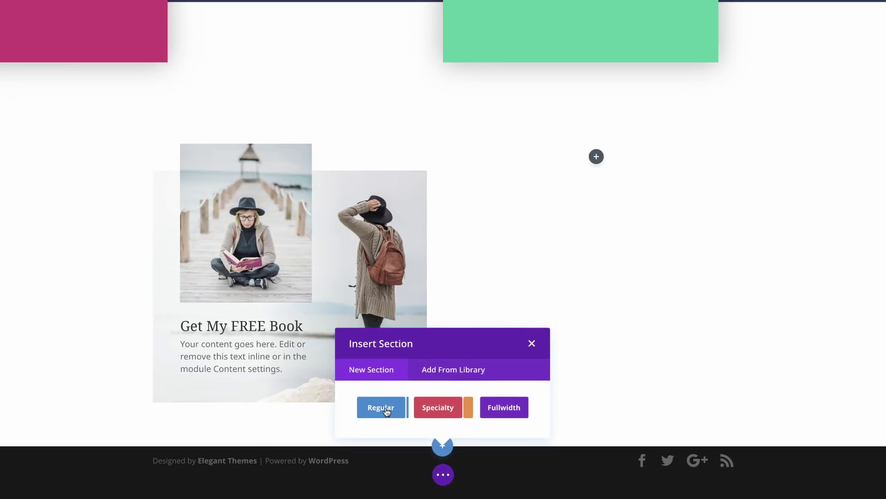
click(382, 408)
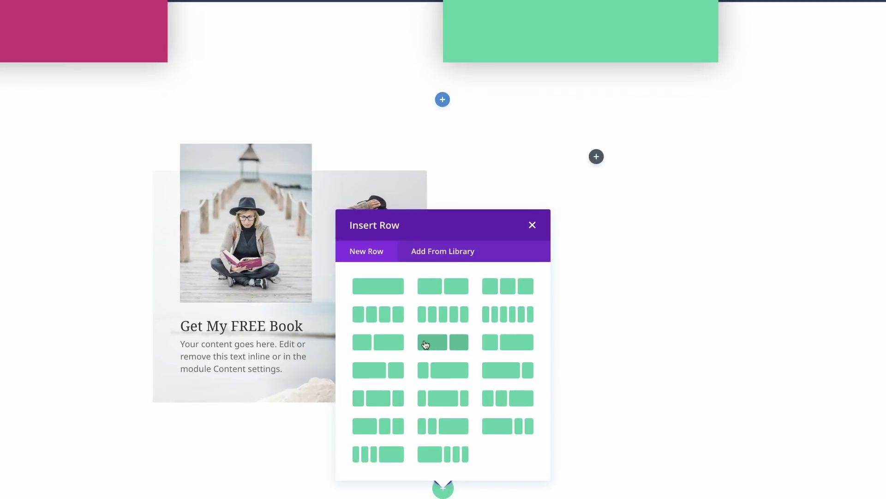
click(507, 290)
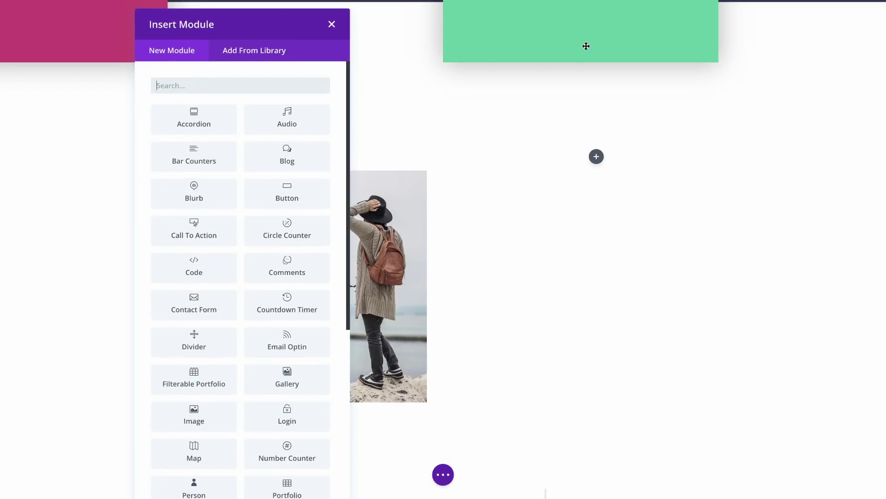
- Insert a Blurb module in the first column and delete the sentence starting "You can also style" from its content
click(202, 199)
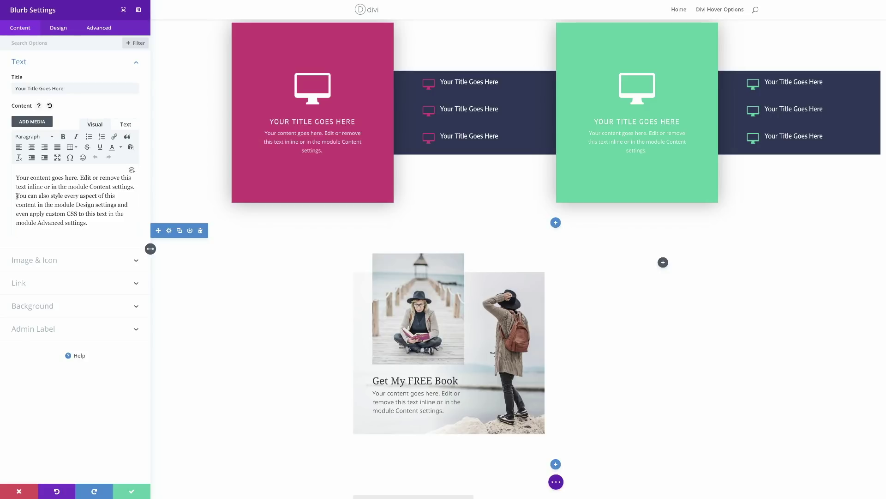
drag(16, 196, 95, 223)
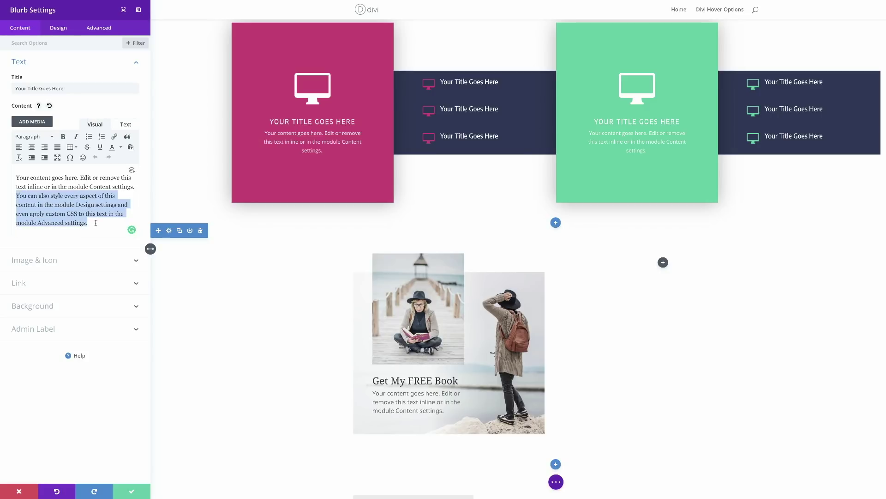
key(BackSpace)
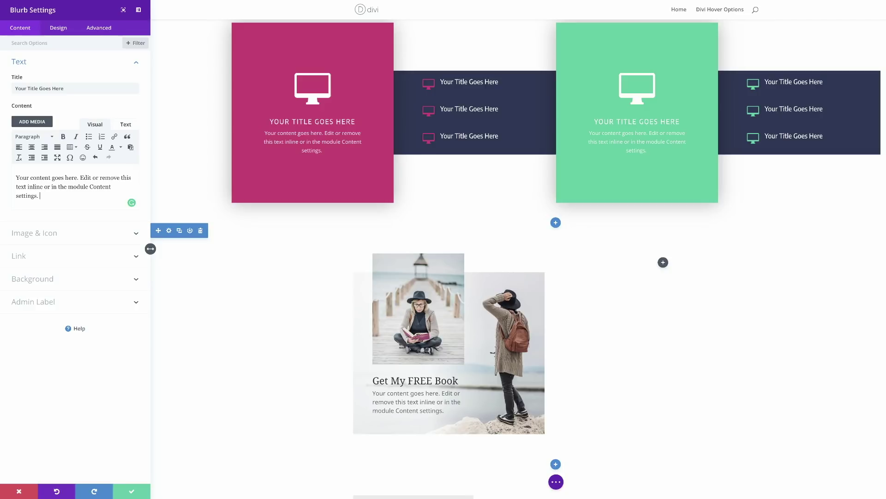
- Add a background gradient to the new blurb with #fa7f23 as its first color
click(48, 280)
click(60, 163)
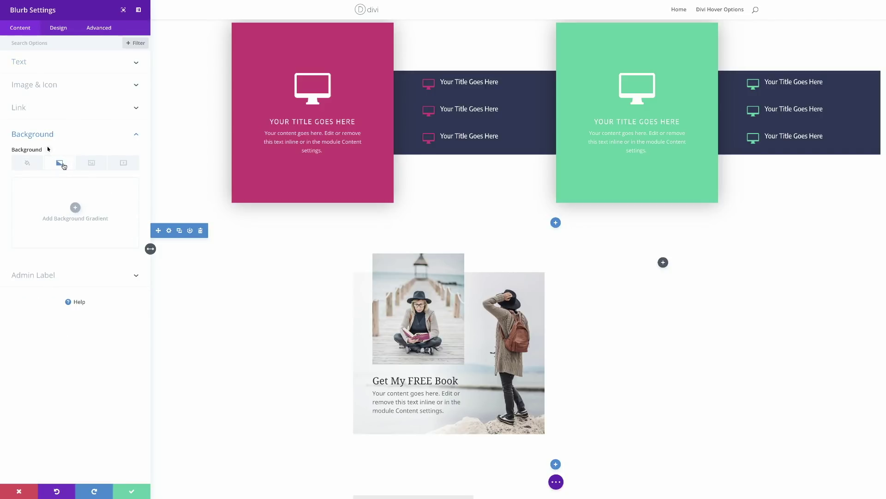
click(76, 207)
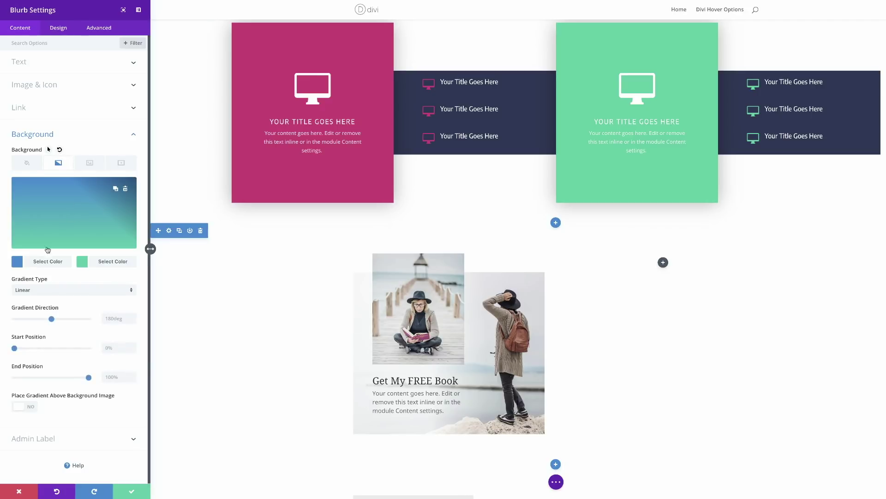
click(19, 261)
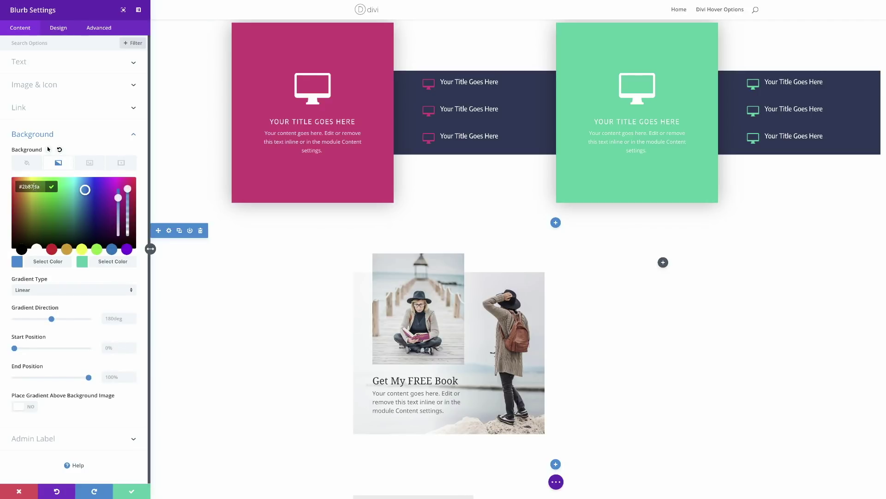
key(ctrl+a)
text(#fa7f23)
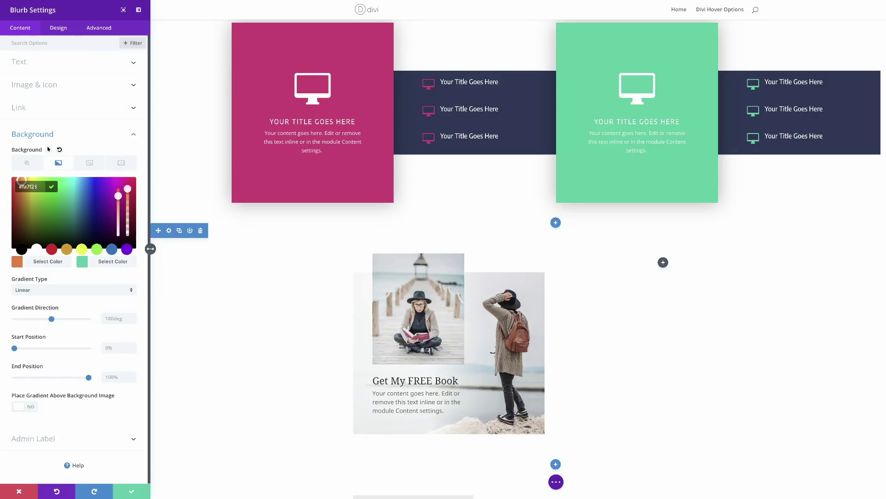
- Set the gradient's second color to the transparent white rgba(255,255,255,0)
click(83, 263)
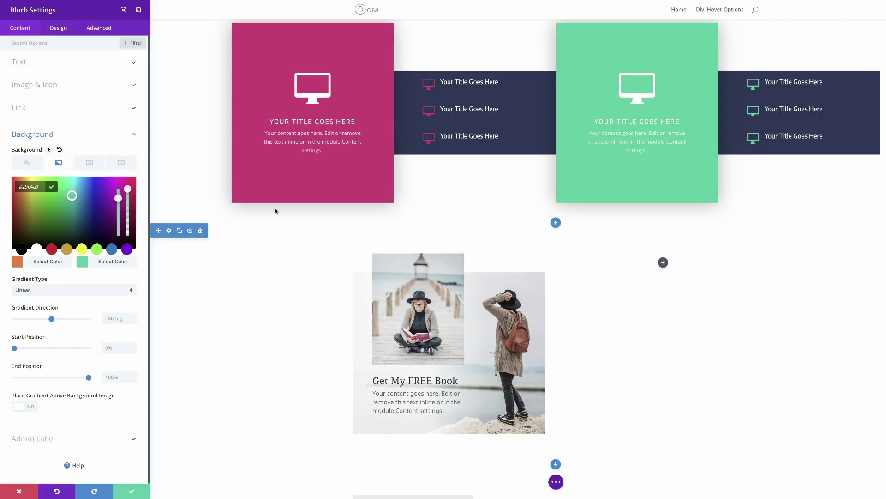
click(127, 202)
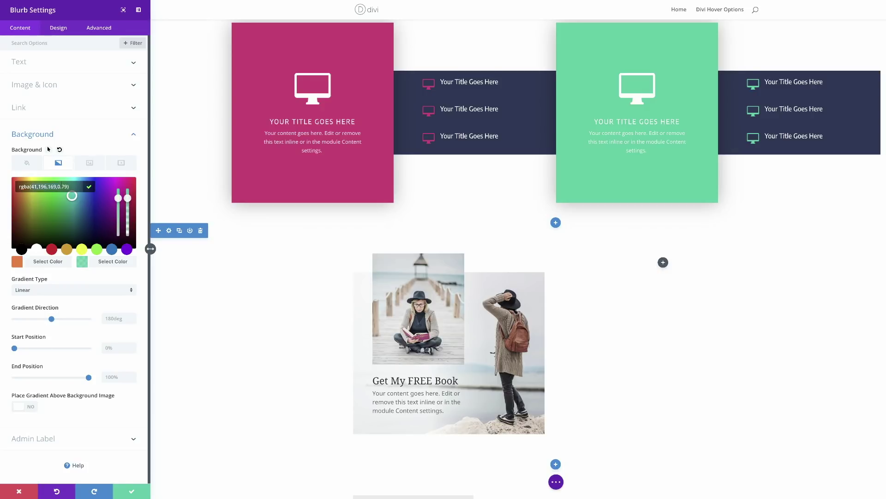
key(ctrl+a)
text(rgba(255,255,255,0))
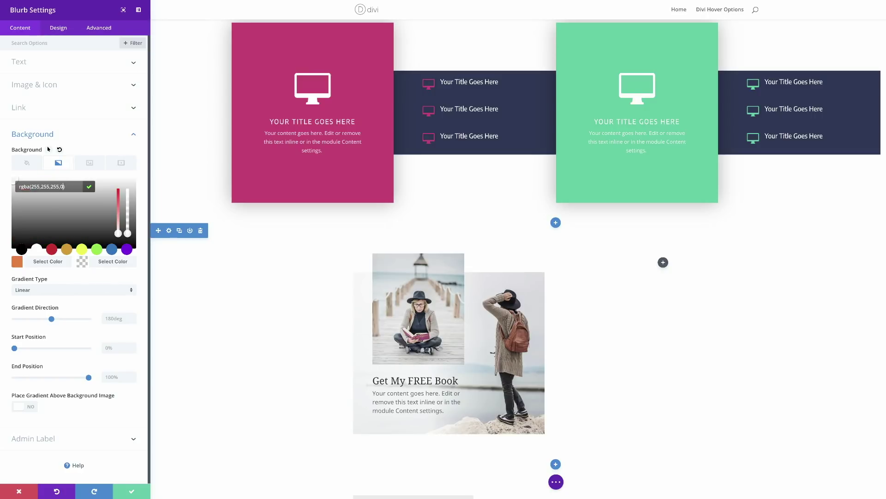
- Change the gradient type to Radial, with the start position at 60% and the end position at 0%
click(51, 291)
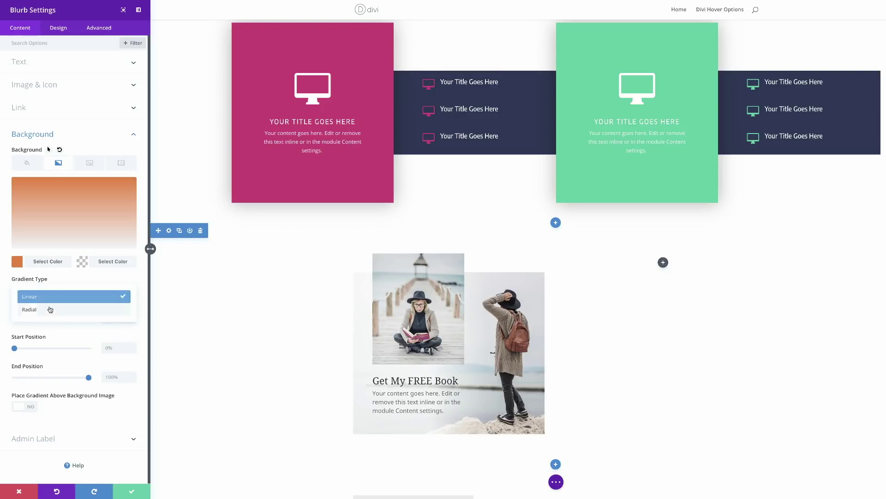
click(47, 309)
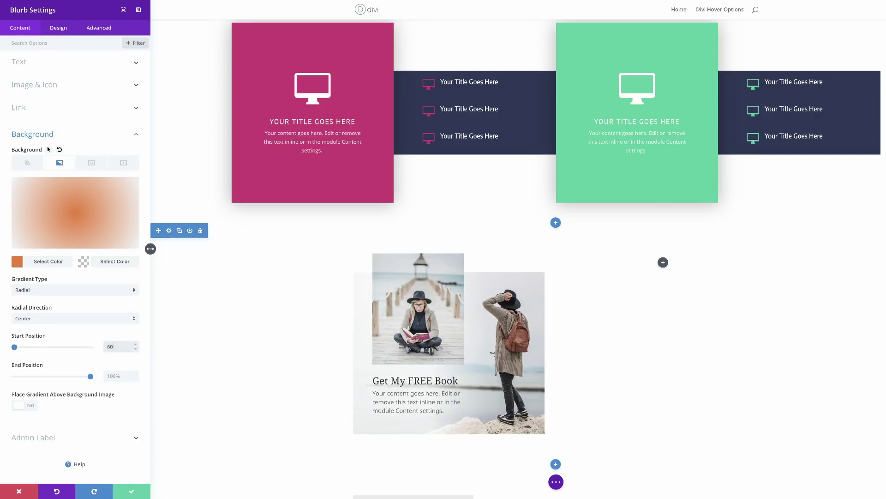
click(122, 375)
text(0)
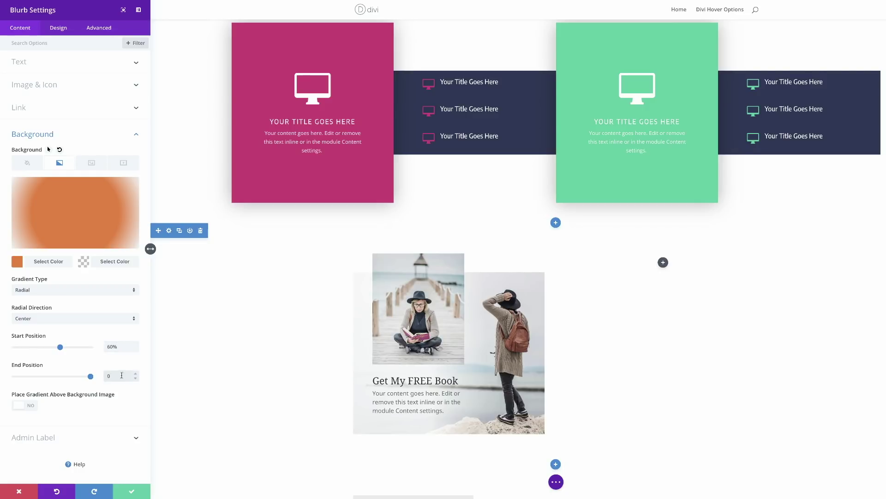
- Place the blurb's gradient above the background image and replace the blurb's placeholder image with the tablet icon
scroll(404, 365, down, 3)
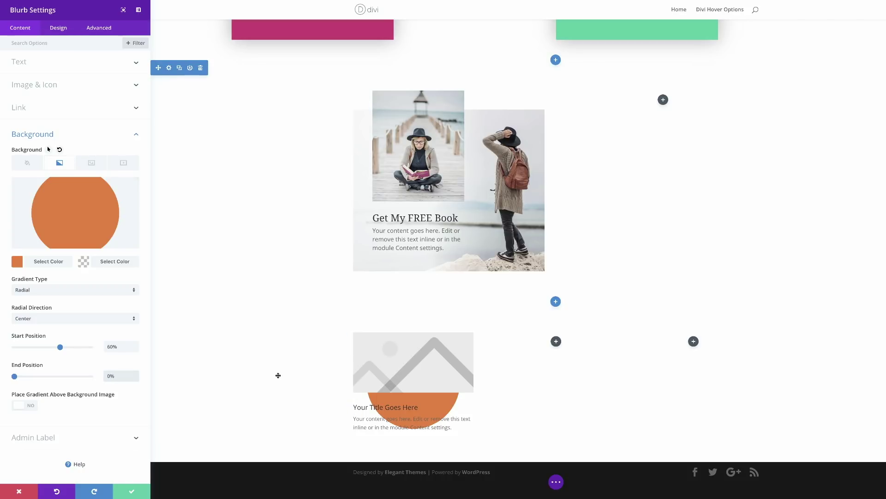
click(32, 408)
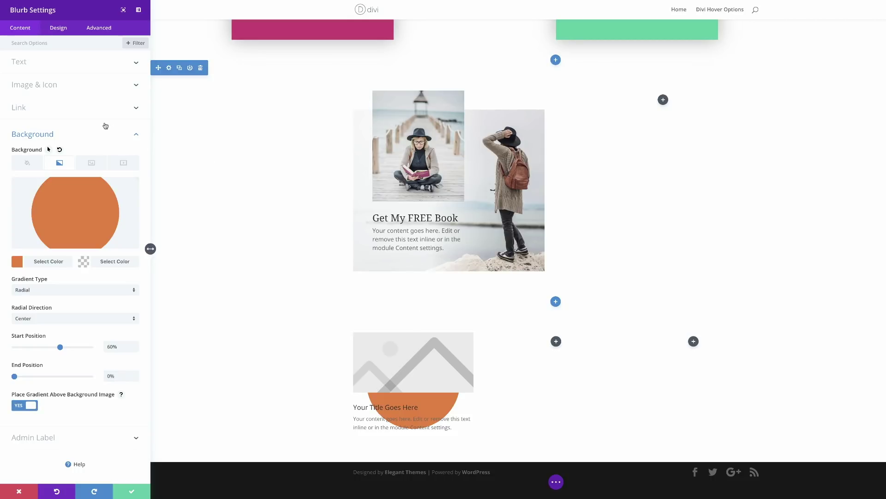
click(74, 89)
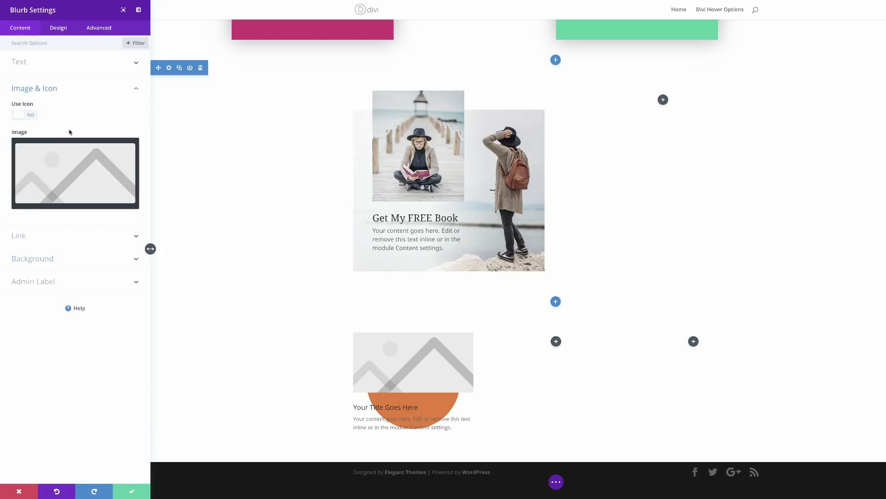
click(32, 119)
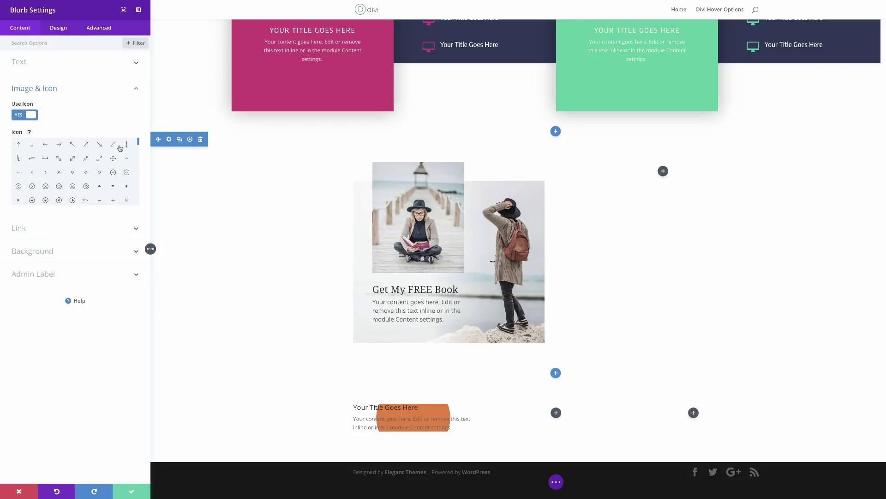
drag(138, 144, 139, 161)
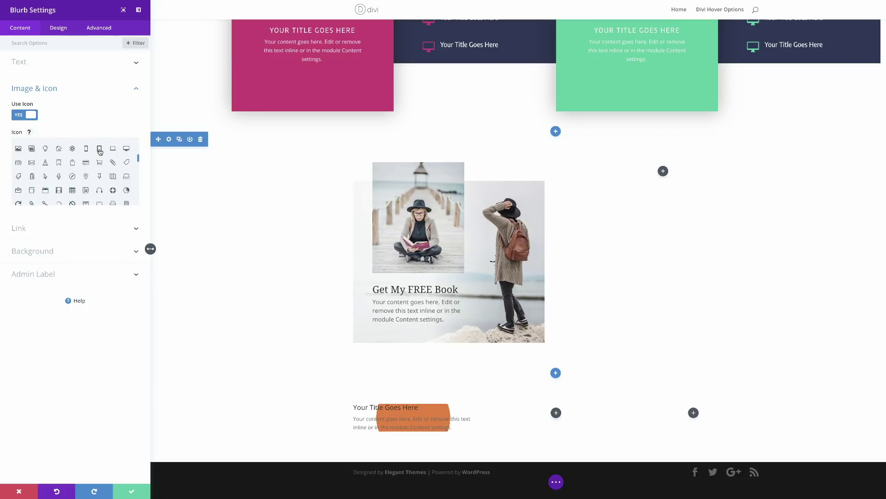
click(99, 148)
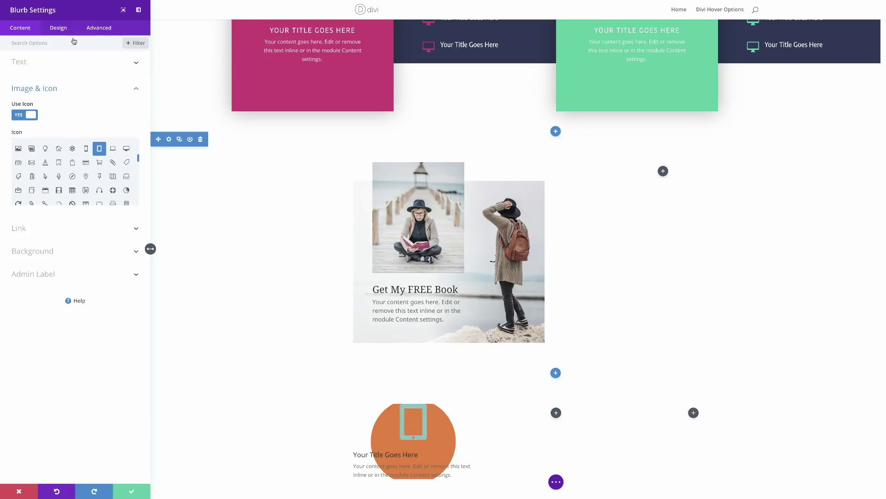
- Center the text orientation of the orange blurb
click(60, 29)
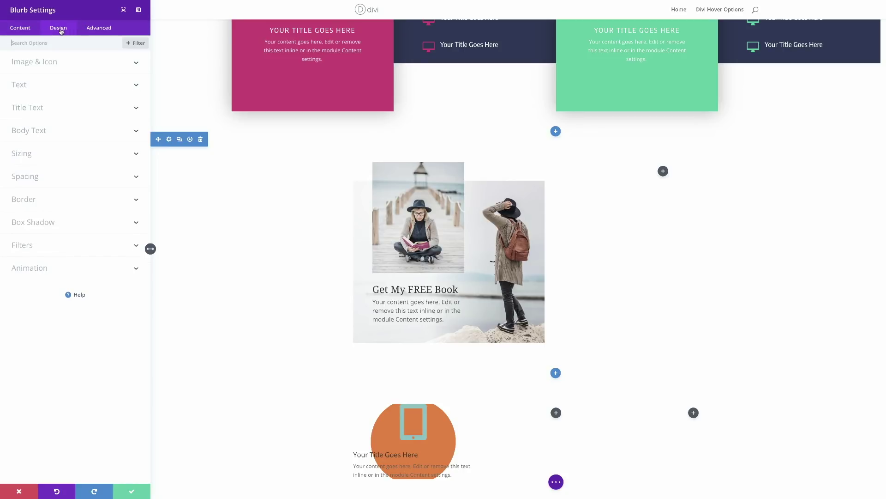
click(27, 87)
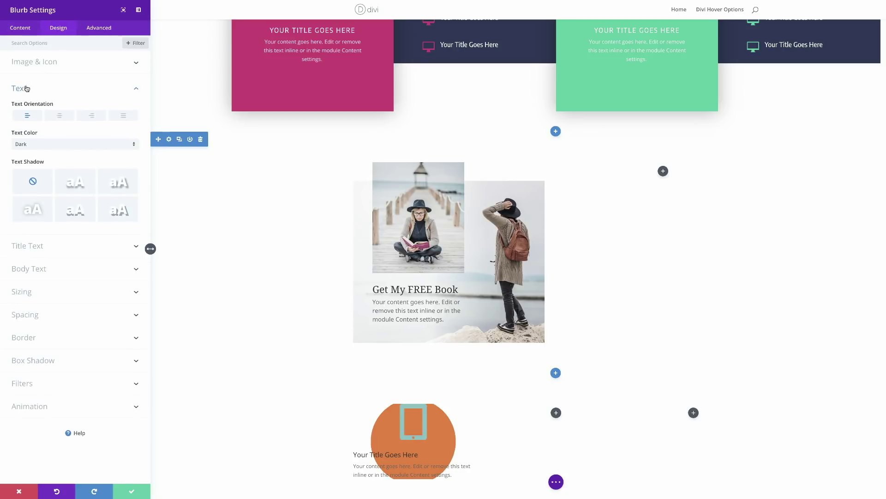
click(59, 116)
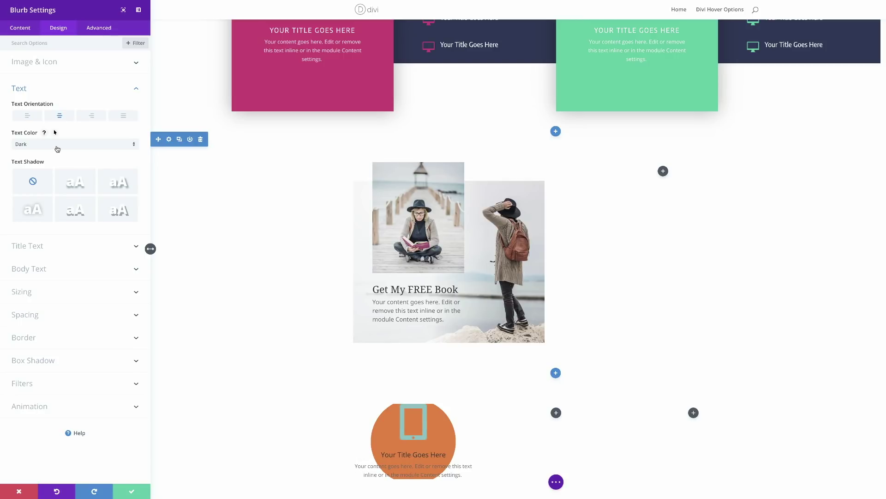
- Style the blurb's title text with the Oswald font, uppercase letters and a line height of 1
click(35, 249)
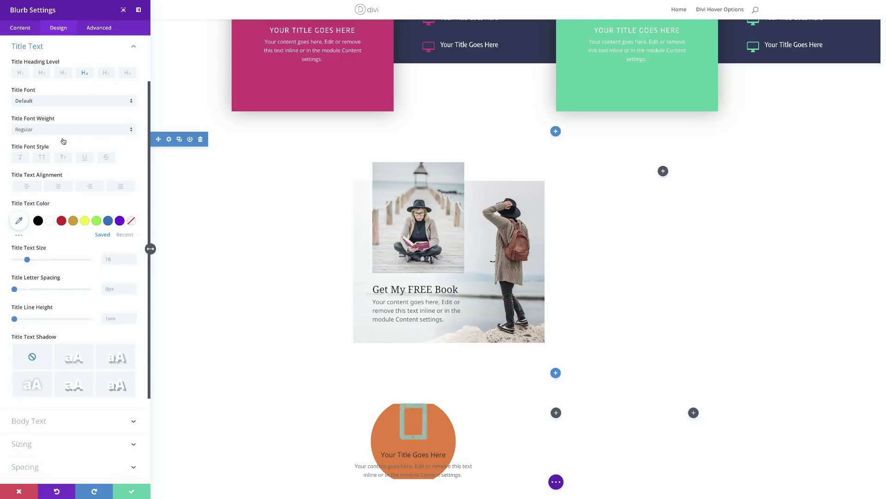
click(53, 101)
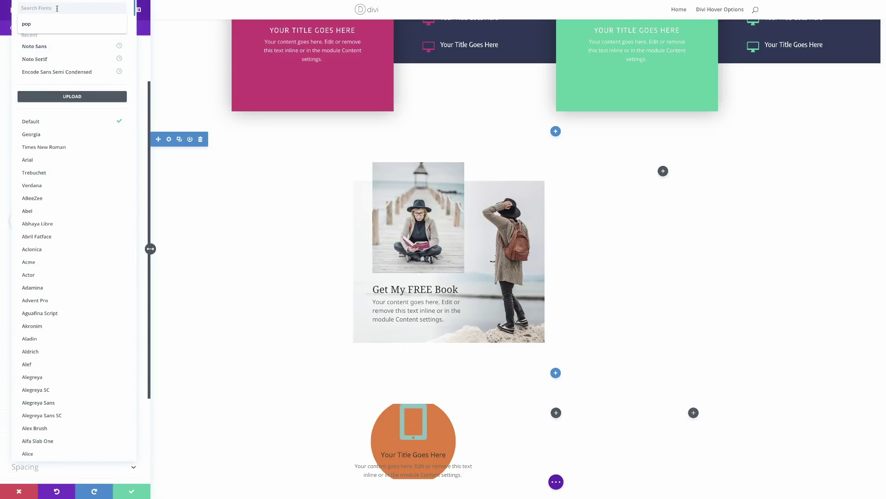
text(osw)
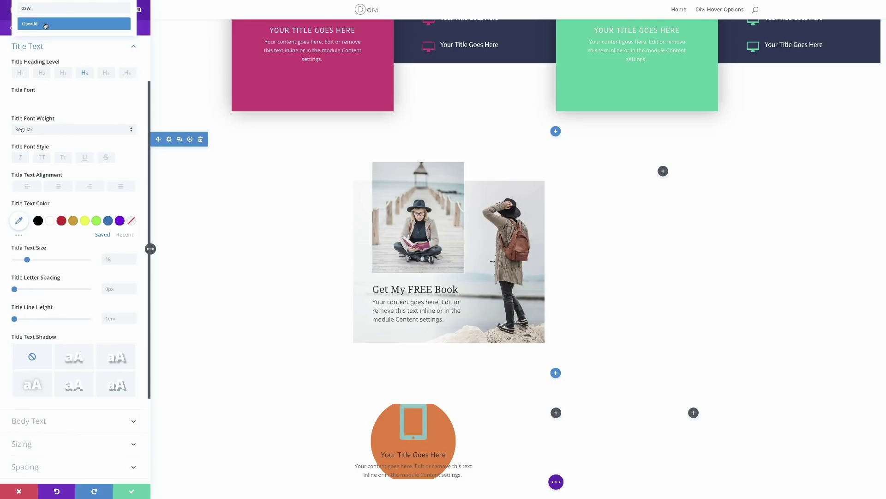
click(44, 25)
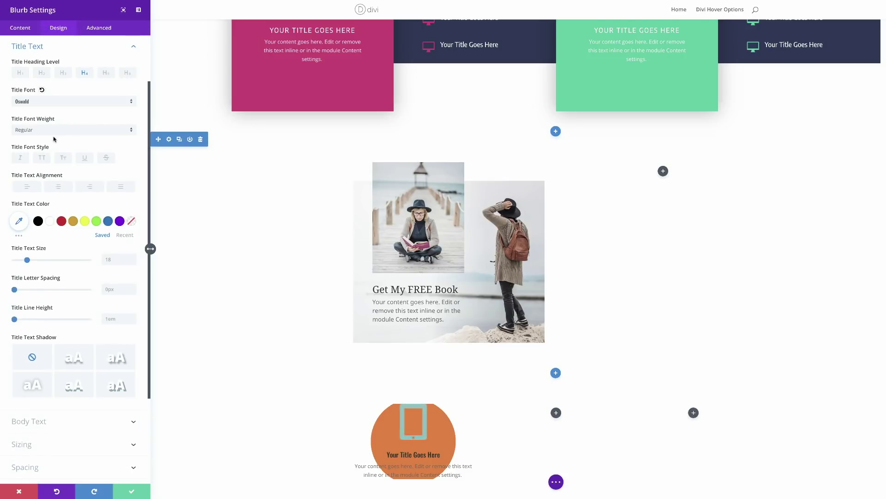
click(41, 157)
click(107, 318)
text(1)
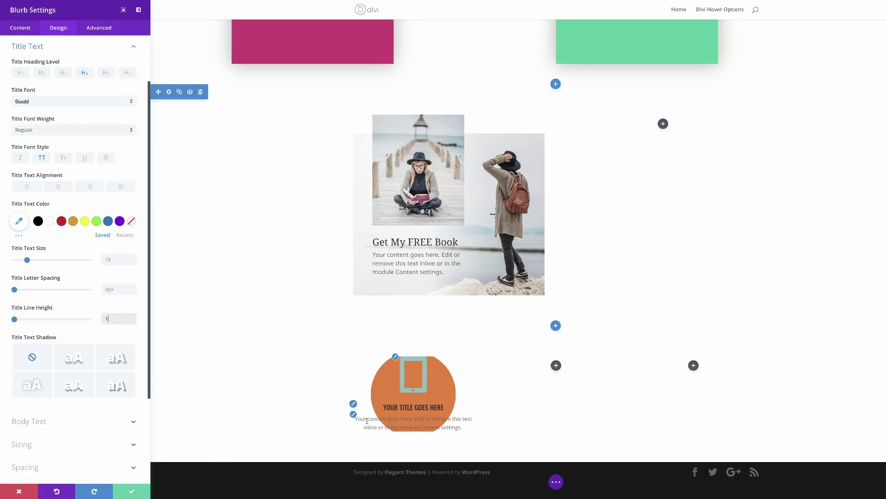
- Style the blurb's body text with the Roboto font, Light weight and a 16px text size
click(367, 420)
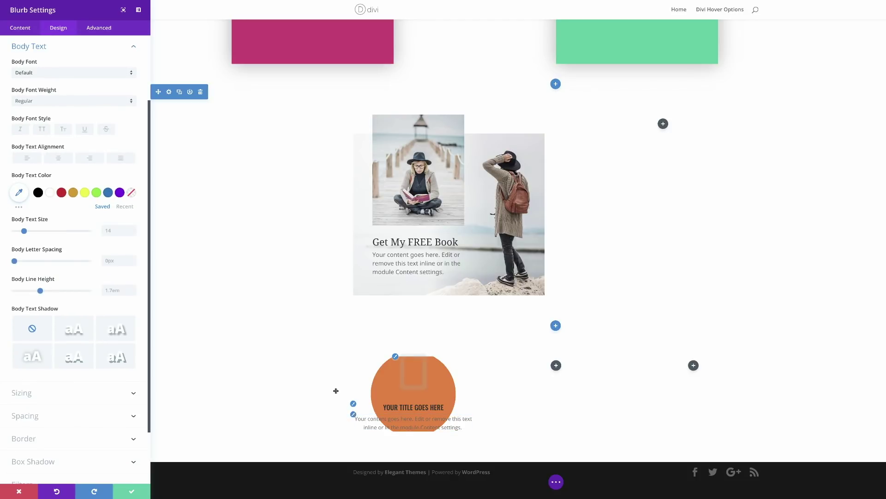
click(54, 74)
click(54, 76)
click(44, 105)
click(61, 121)
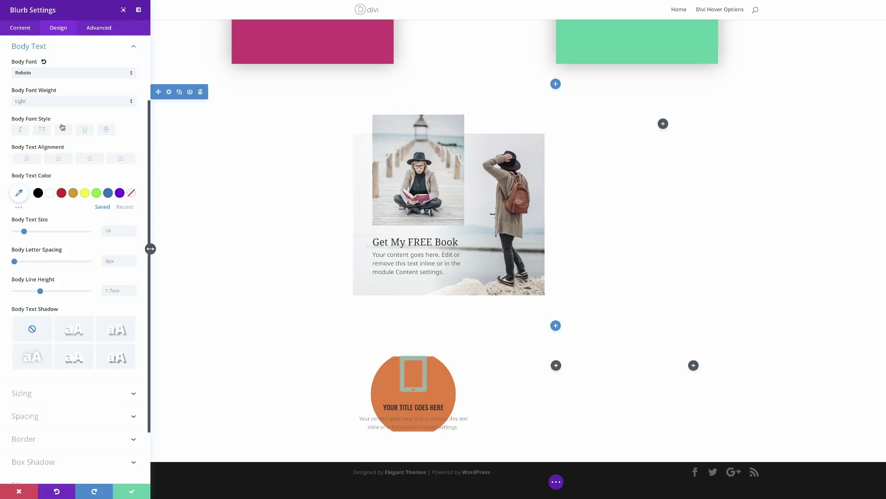
click(112, 233)
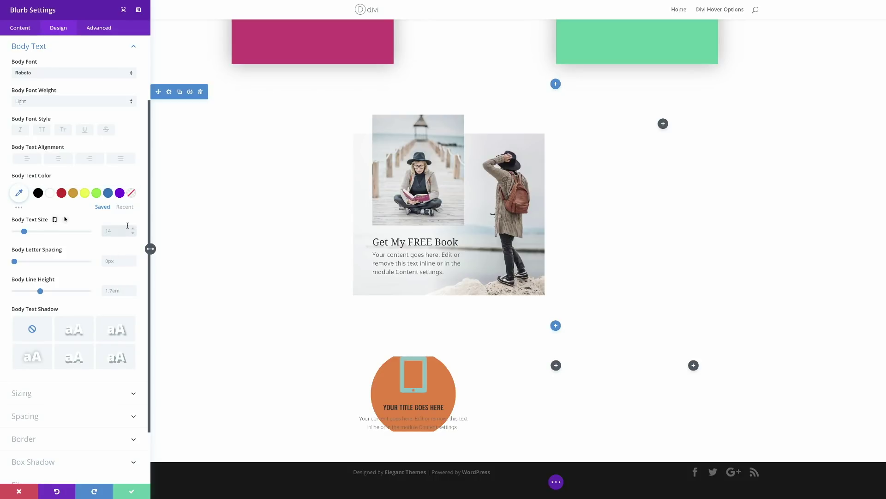
text(16px)
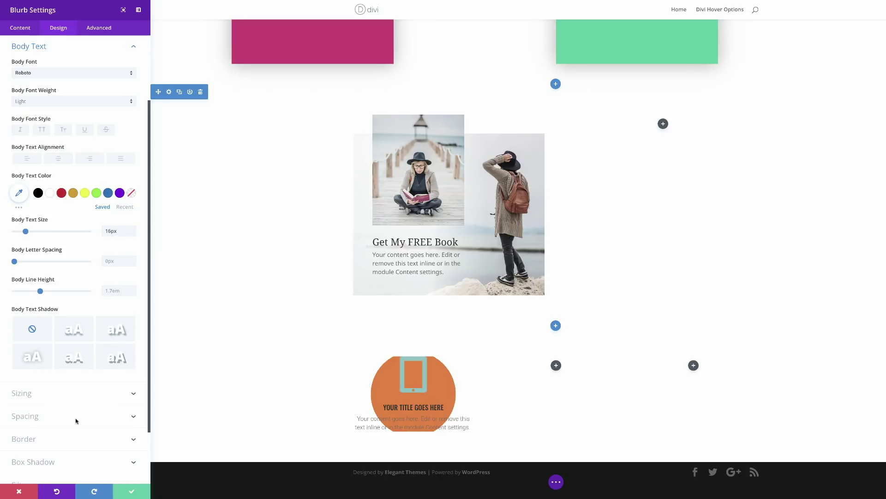
- Set the blurb's custom padding to 20% top, 25% bottom, 20% left and 20% right
click(34, 418)
click(24, 243)
text(20px)
click(54, 243)
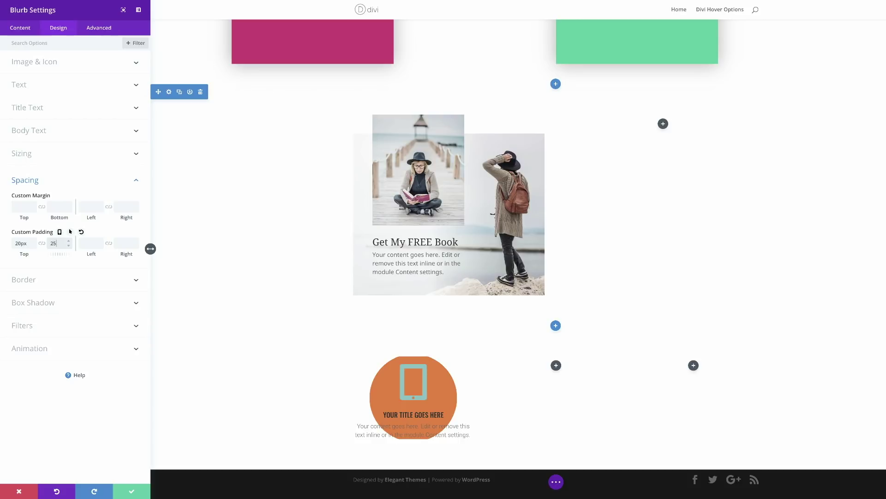
text(25)
click(88, 245)
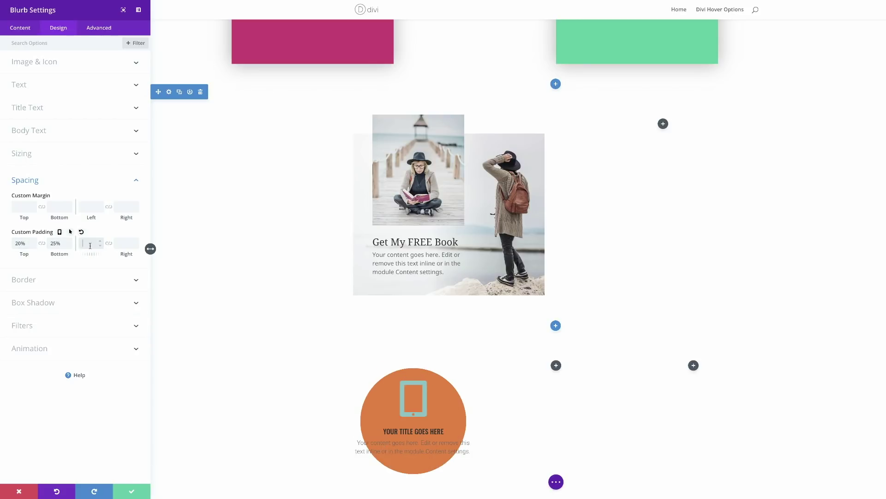
text(20%)
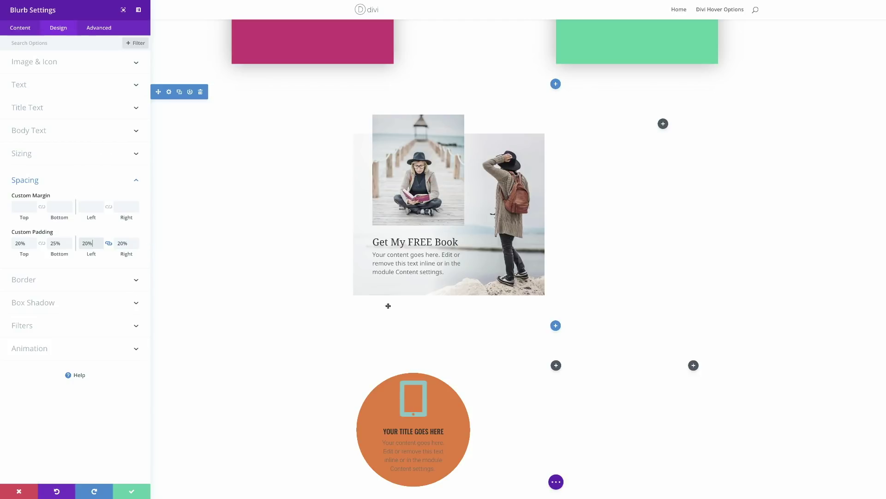
- Set the blurb's overall text color to Light
click(137, 65)
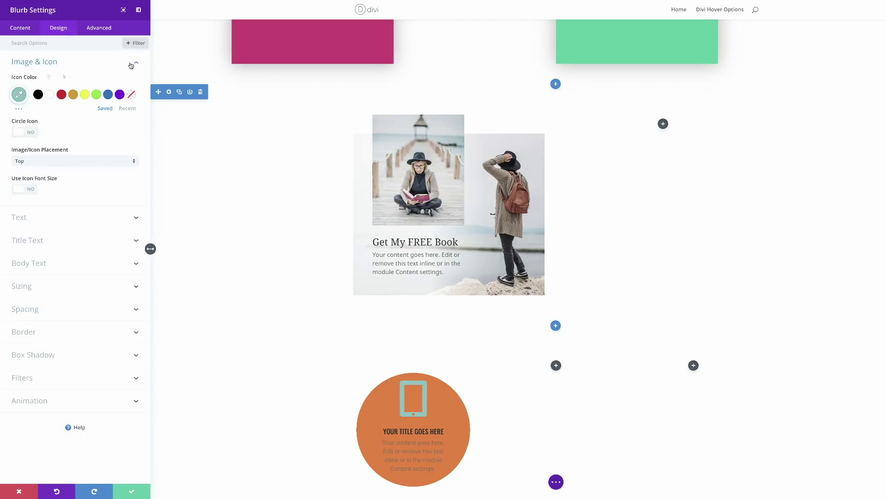
click(135, 64)
click(27, 82)
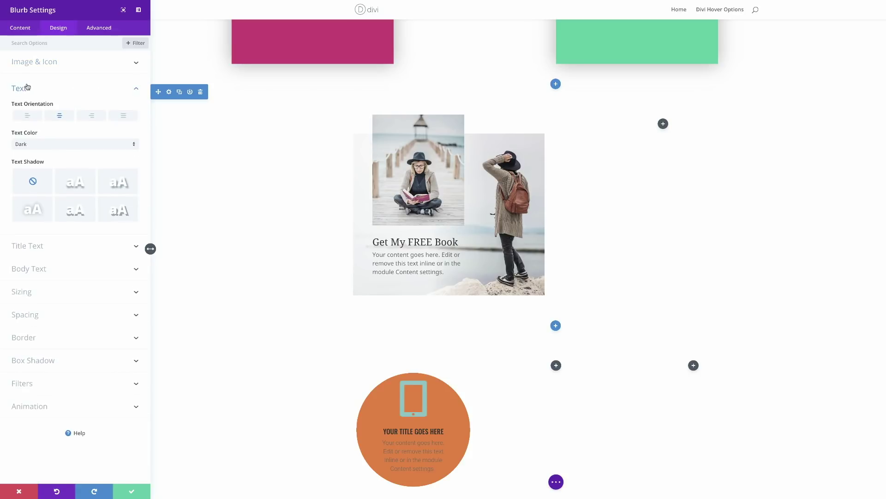
click(49, 146)
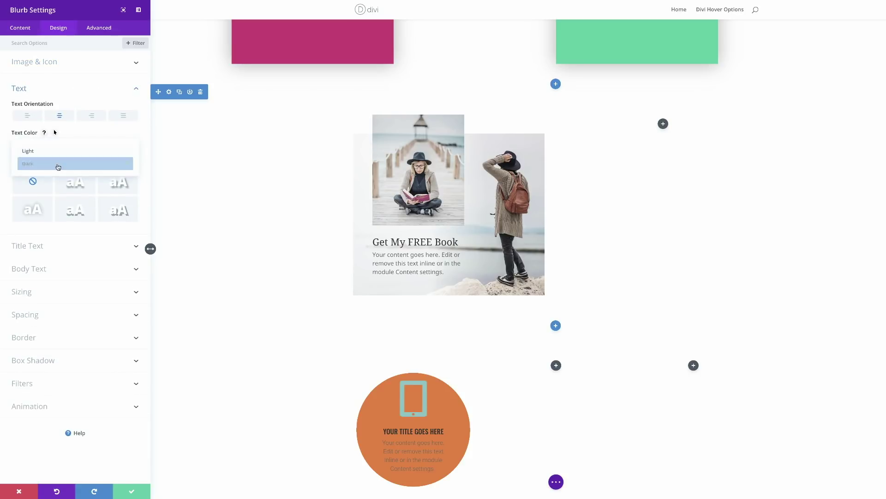
click(57, 150)
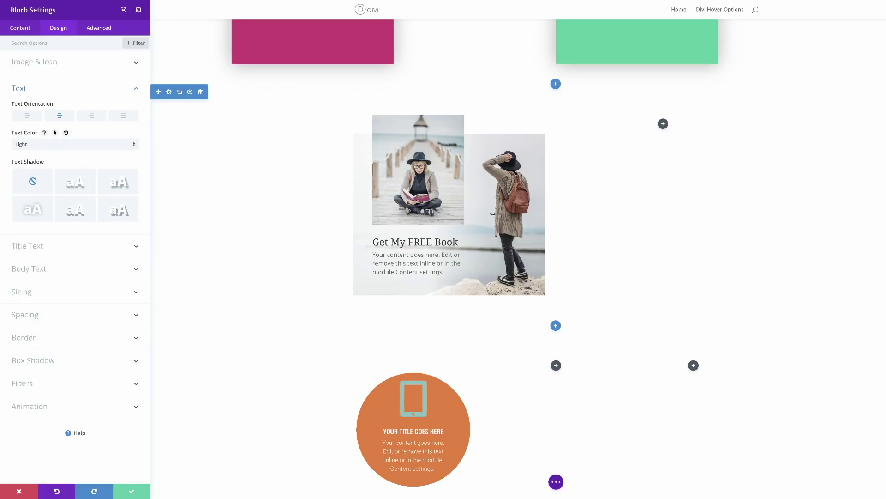
- Change the blurb's tablet icon color to white and save the blurb settings
mouse_move(395, 382)
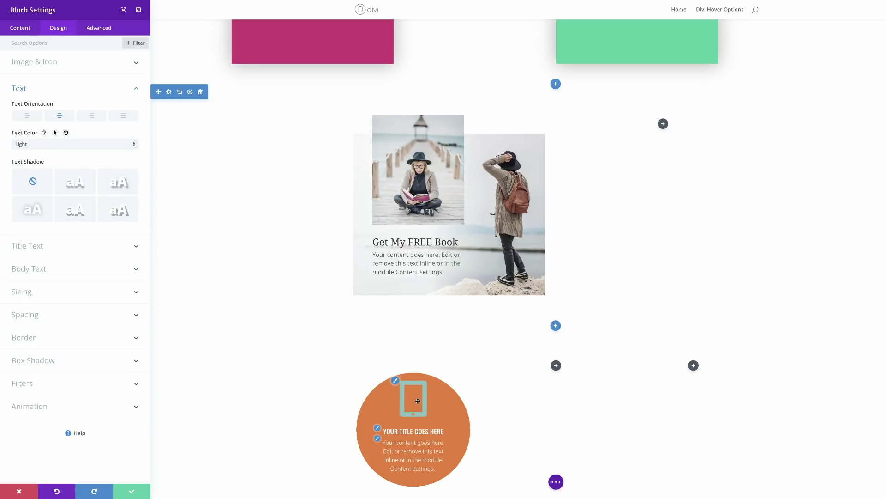
click(396, 381)
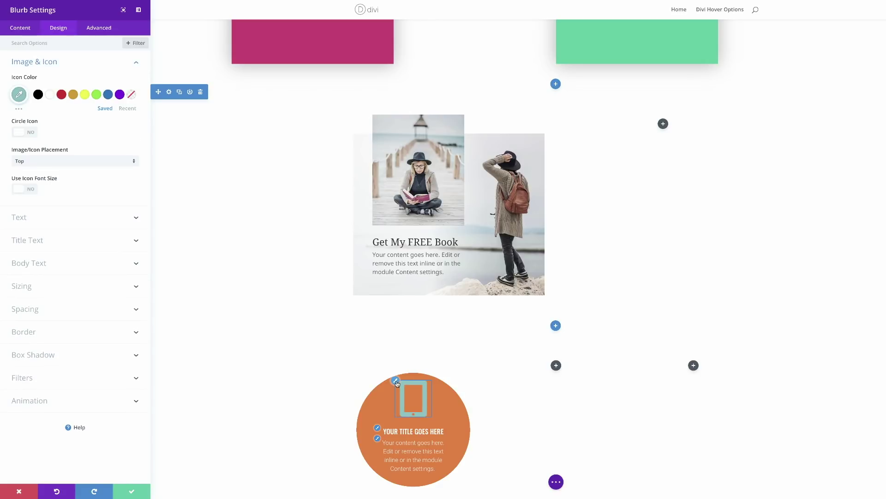
click(51, 97)
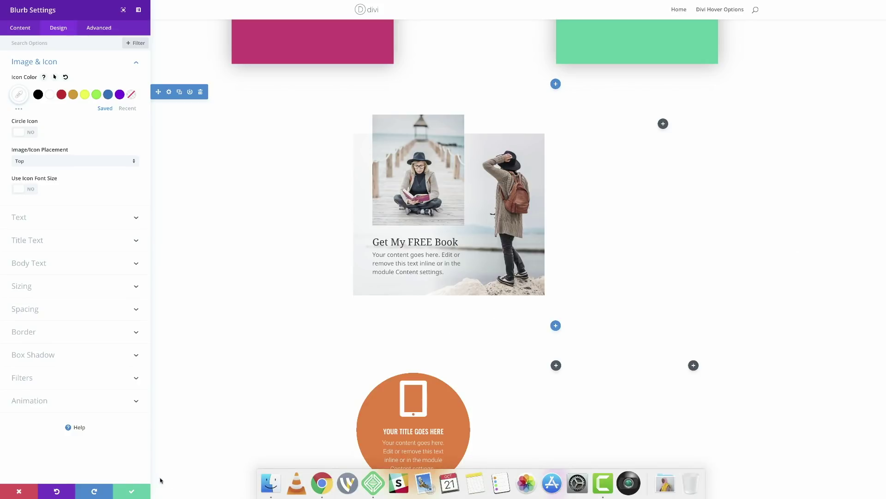
click(130, 491)
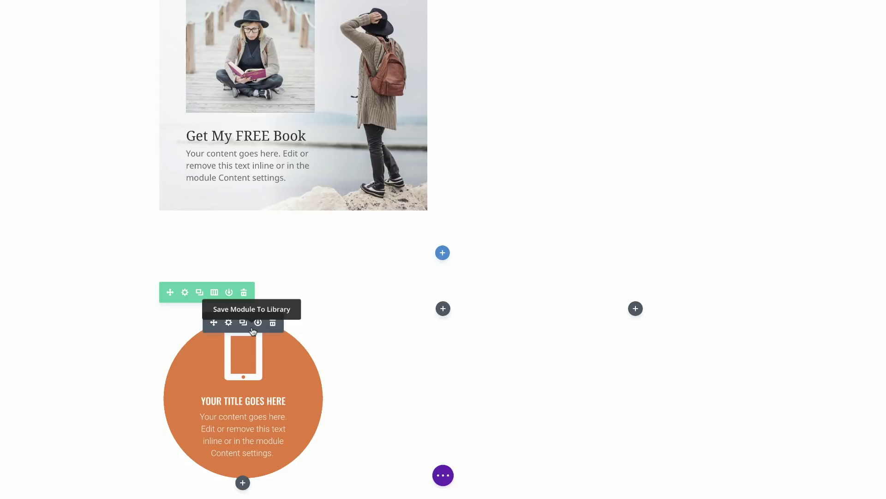
- Copy the finished orange blurb into the second and third columns of the row
click(443, 309)
click(635, 309)
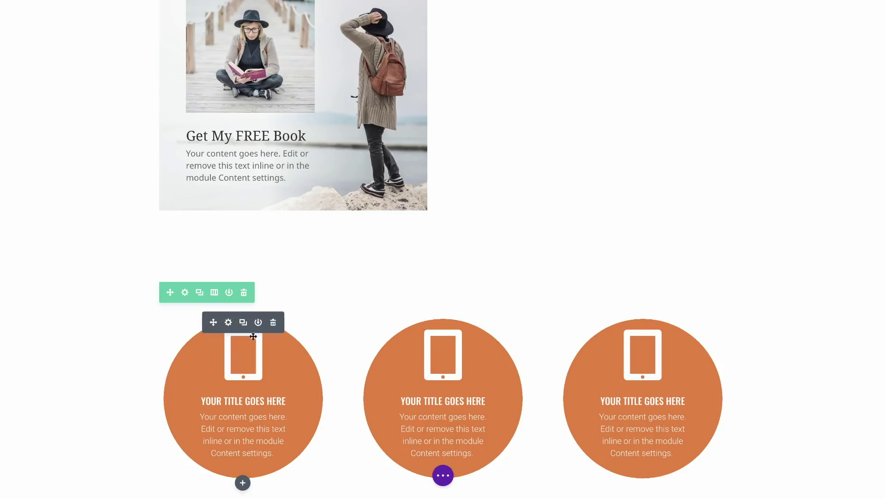
- Change the first blurb's icon to the phone and the third blurb's icon to the laptop, then save the settings
click(228, 321)
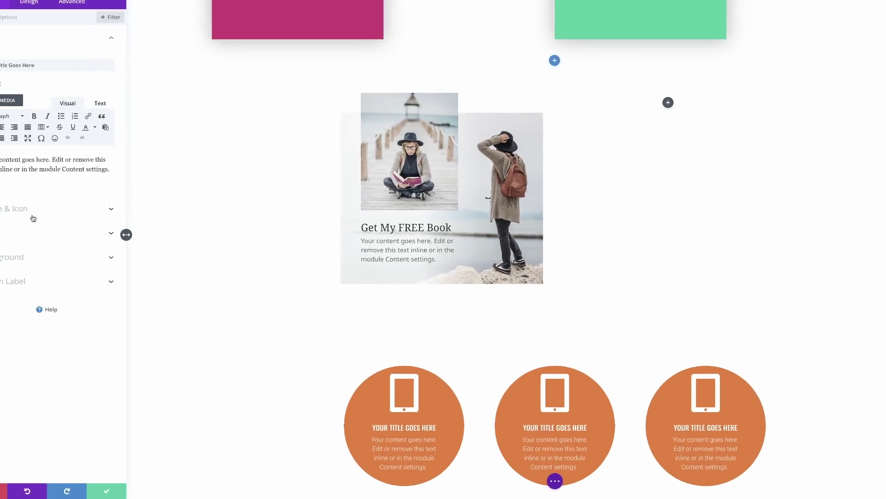
click(51, 224)
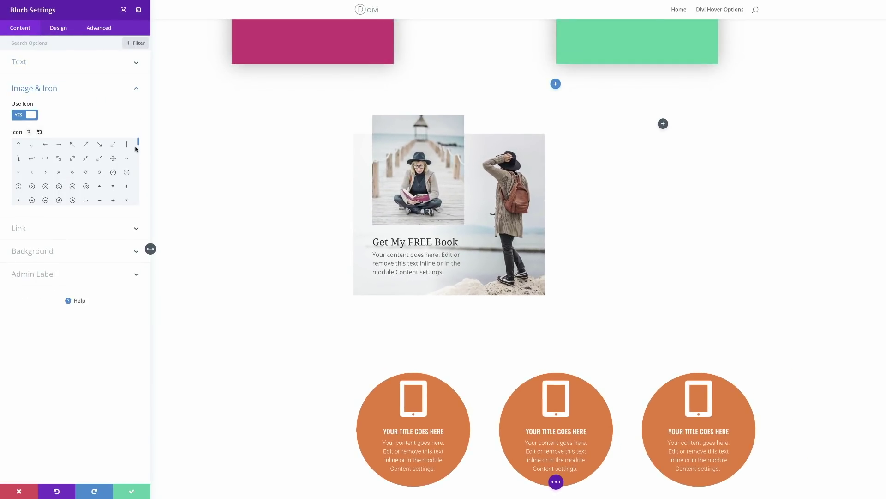
drag(139, 144, 139, 160)
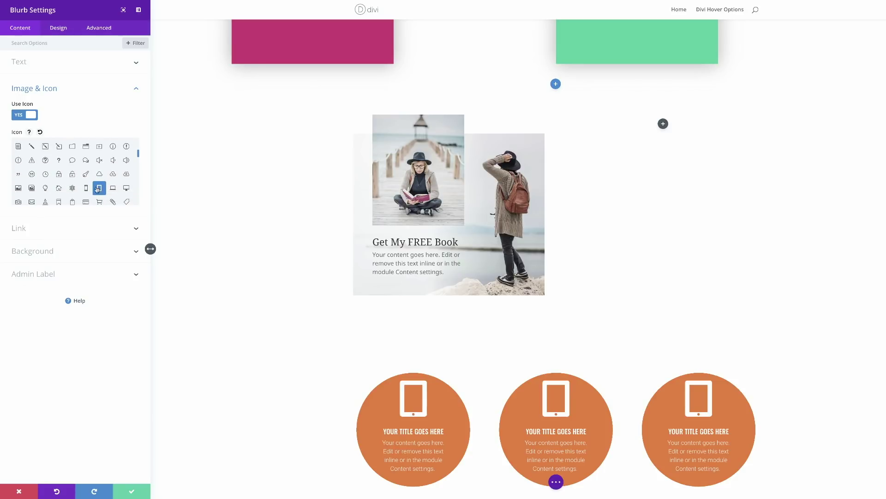
click(88, 192)
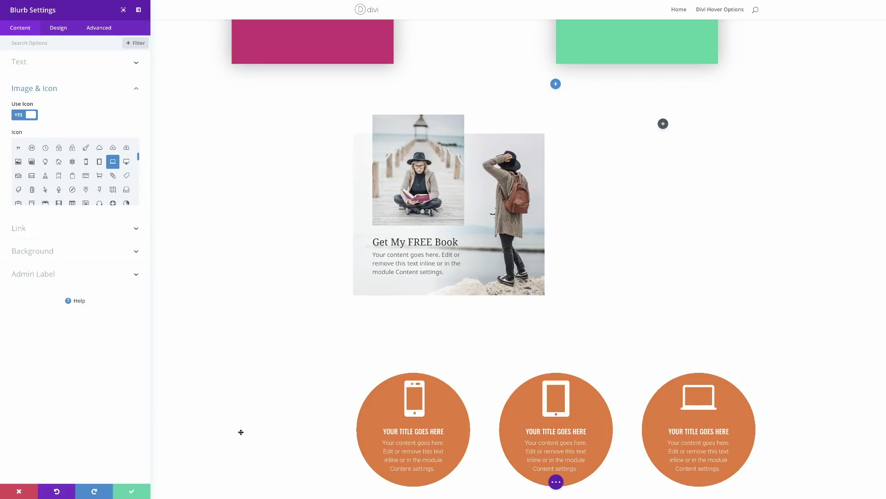
click(133, 491)
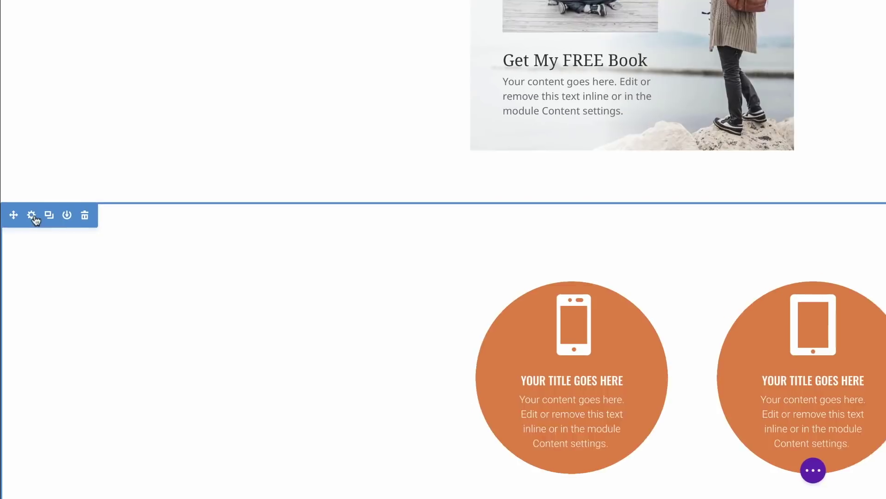
- Set the sunset photo of the person with raised arms as the background image of the circular blurbs' section
click(21, 303)
click(42, 57)
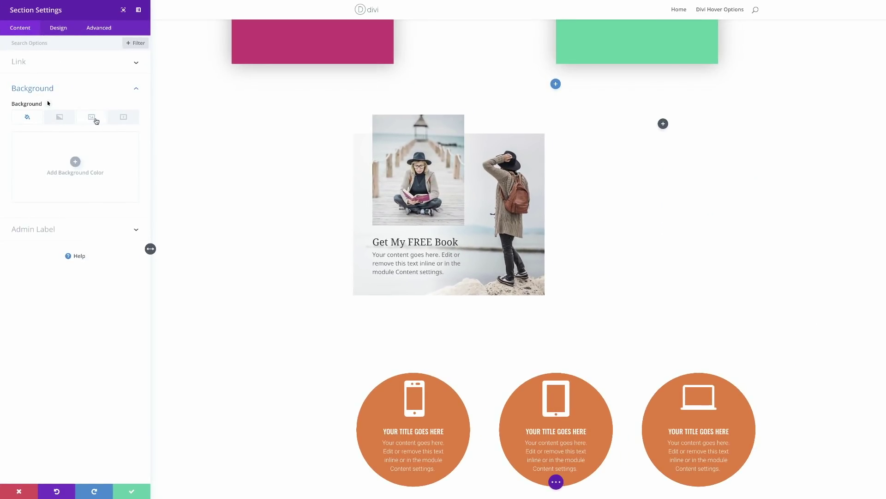
click(96, 119)
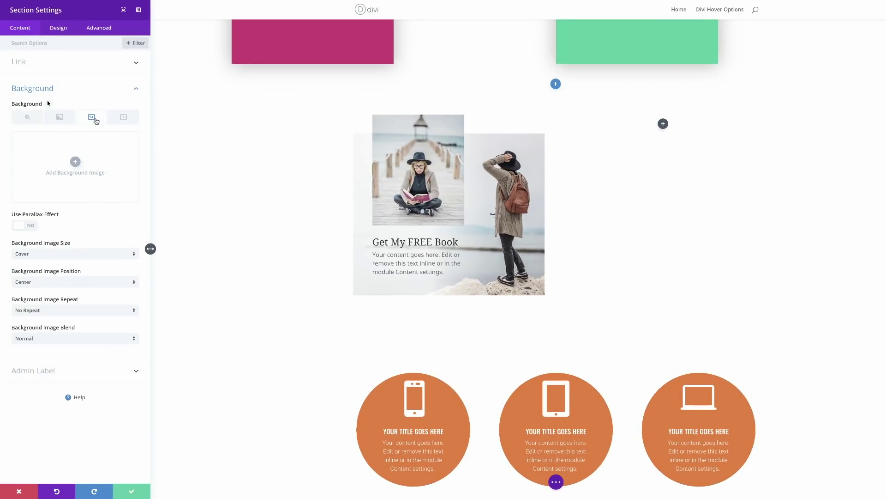
click(75, 161)
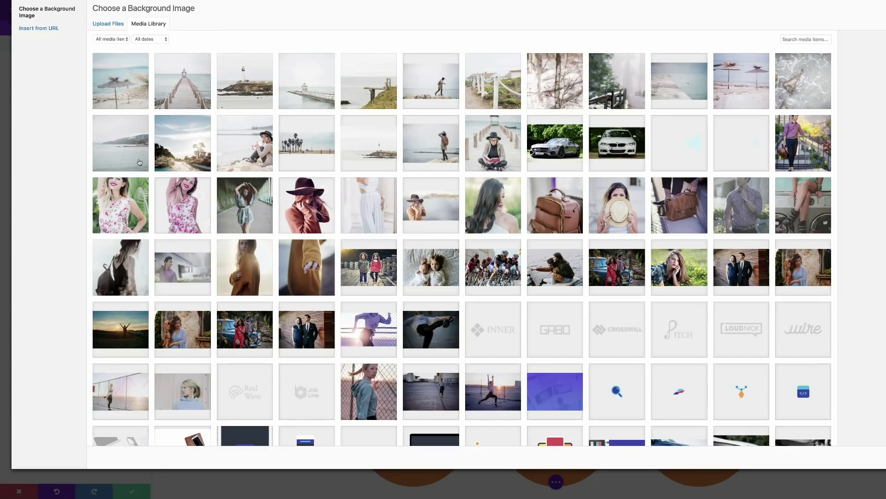
scroll(400, 301, down, 3)
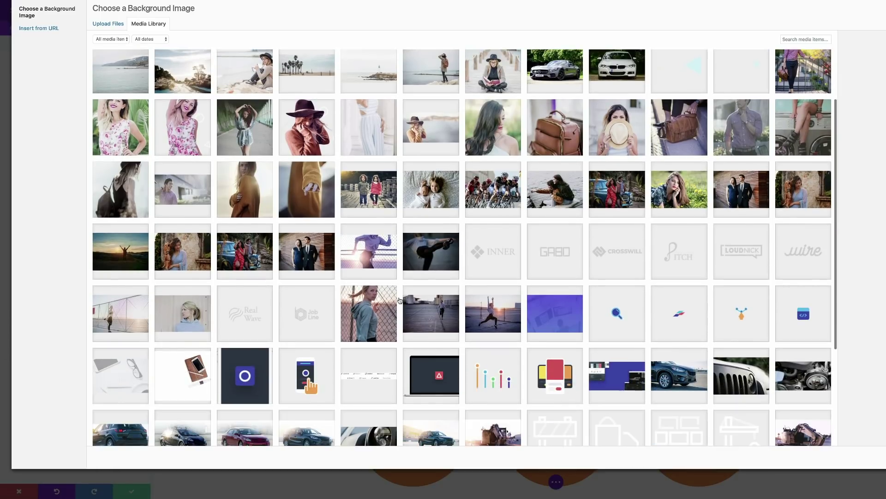
click(133, 258)
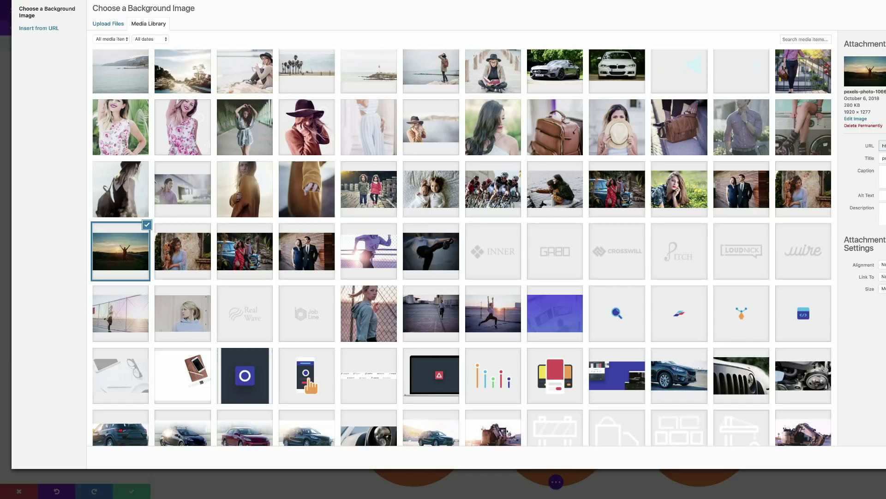
click(885, 457)
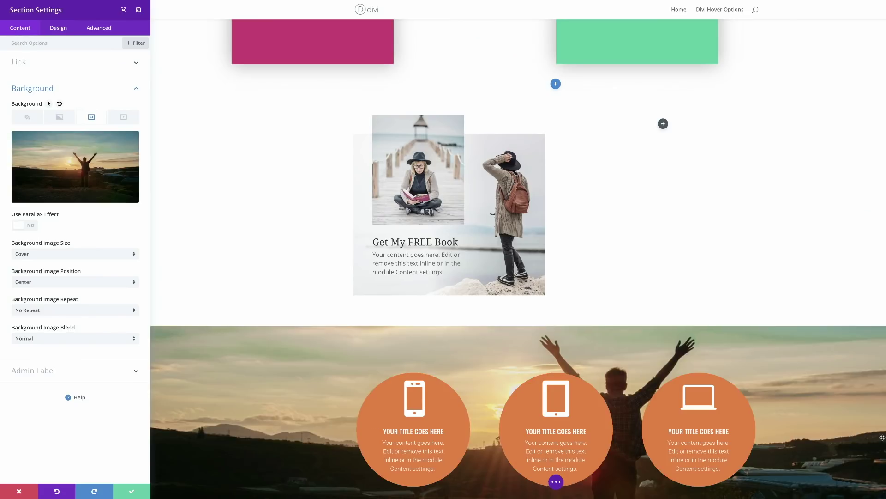
- Add a linear gradient from translucent navy to rgba(2,0,76,0.84) above the section's background image and save the section settings
scroll(882, 437, down, 2)
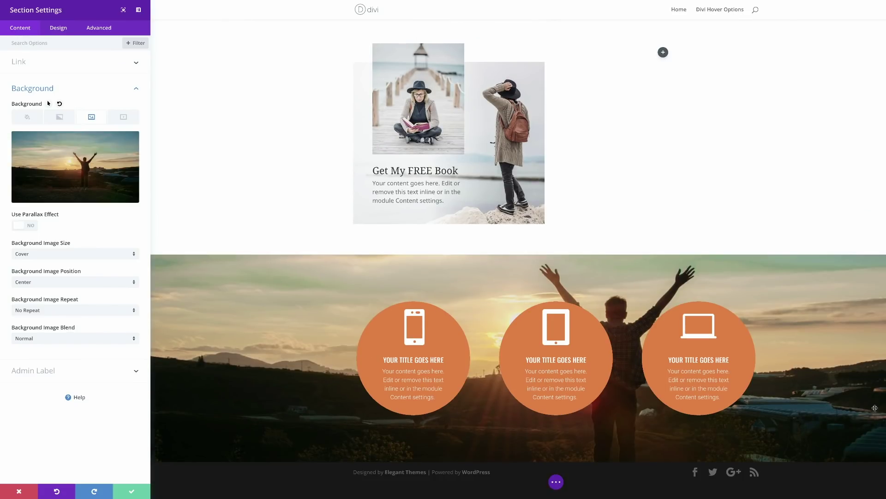
click(59, 118)
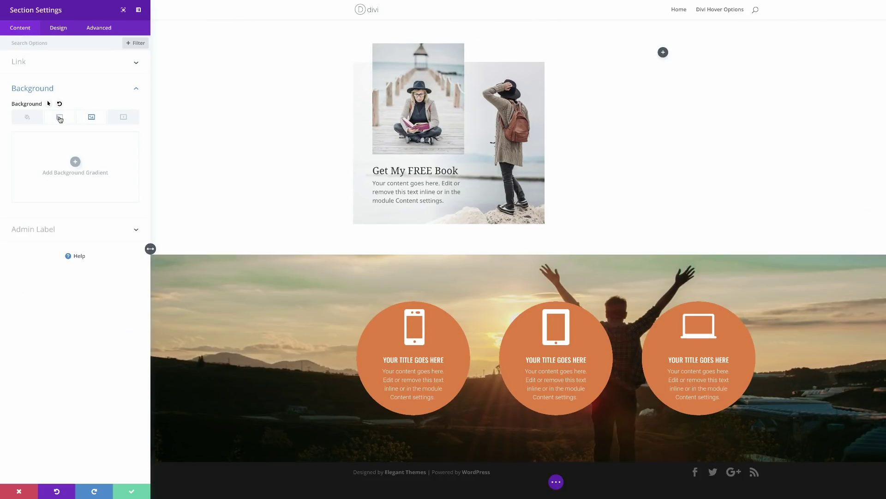
click(75, 162)
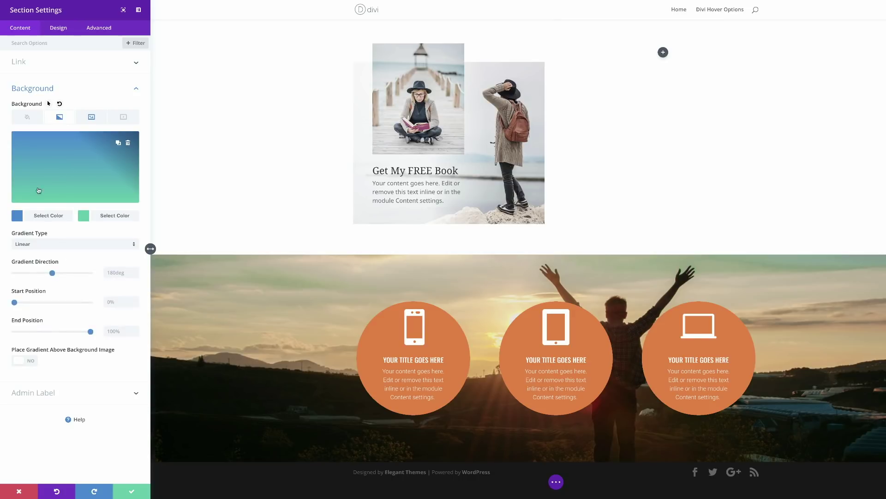
click(17, 217)
drag(130, 143, 129, 151)
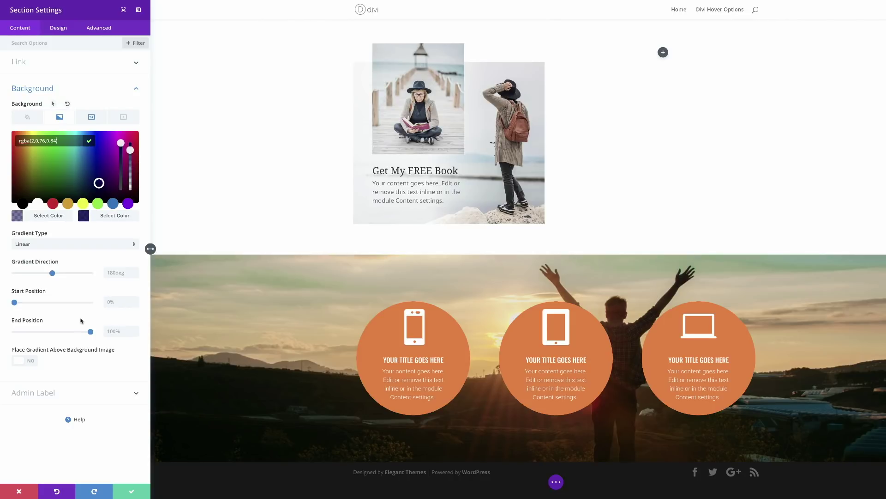
click(32, 363)
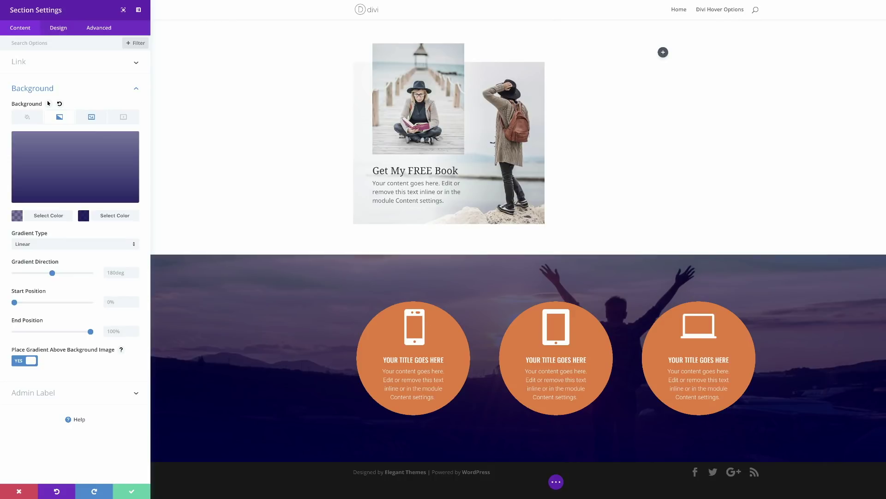
click(132, 491)
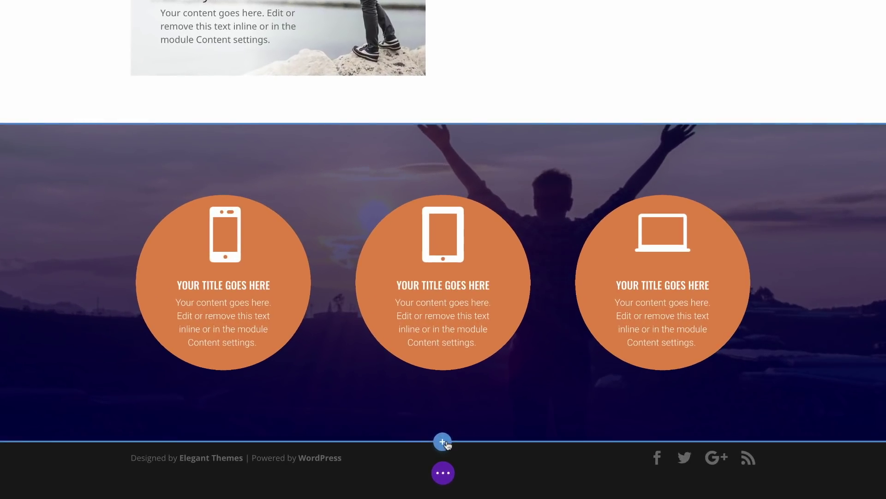
- Add a section with a three-column row below the circular blurbs and insert a Blurb module in its first column
click(443, 442)
click(381, 407)
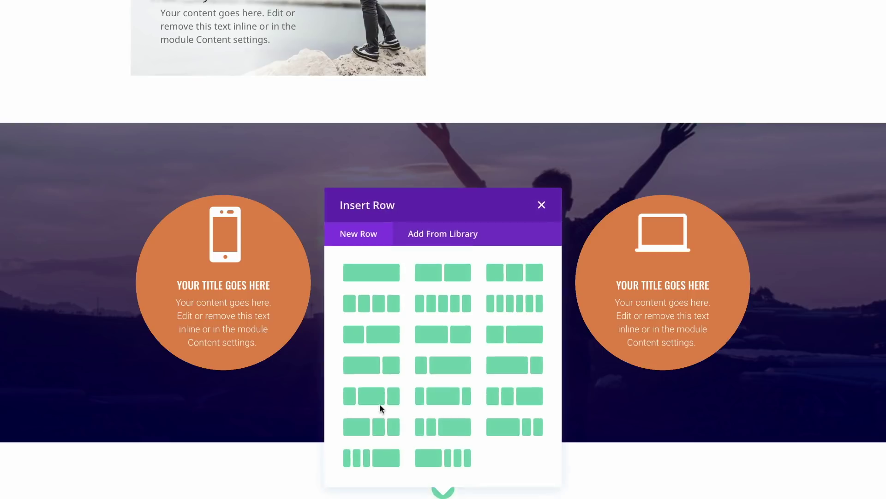
click(510, 271)
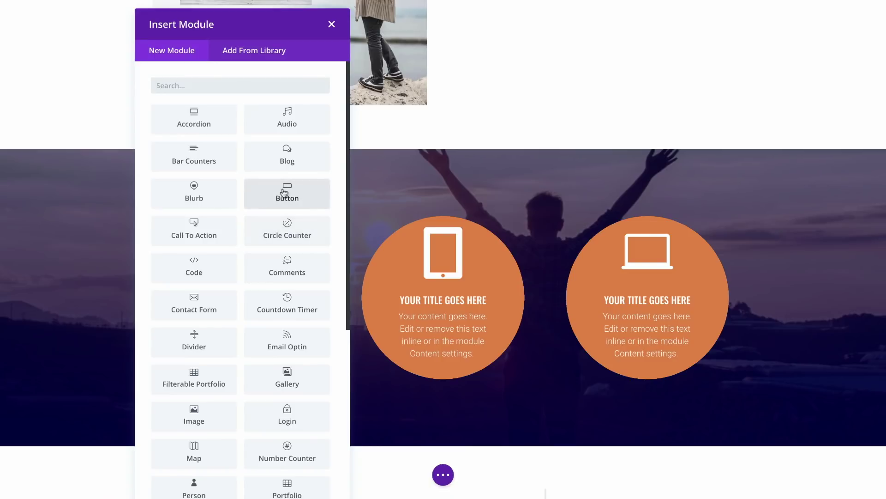
click(198, 197)
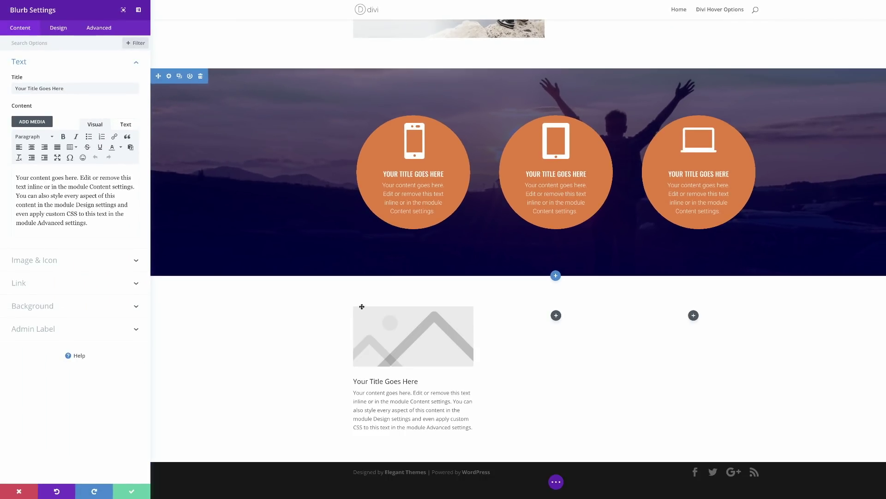
- Use the brown leather backpack photo from the media library as the new blurb's image
click(47, 262)
click(78, 172)
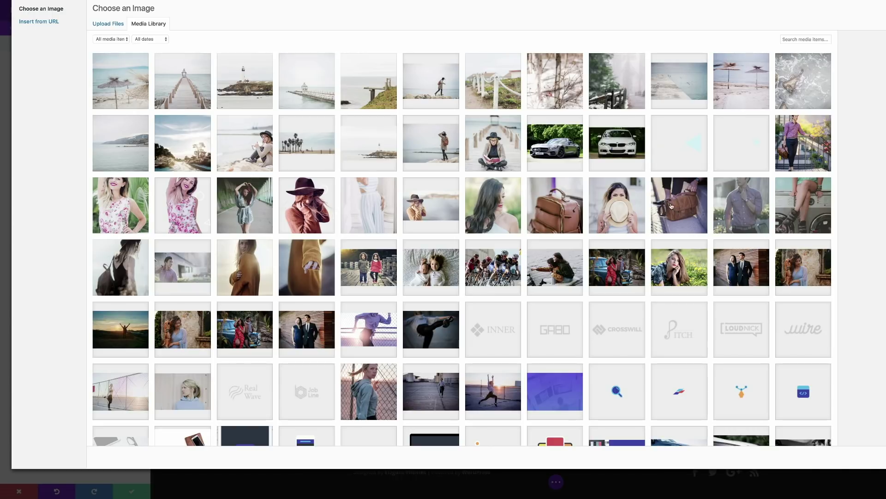
click(684, 209)
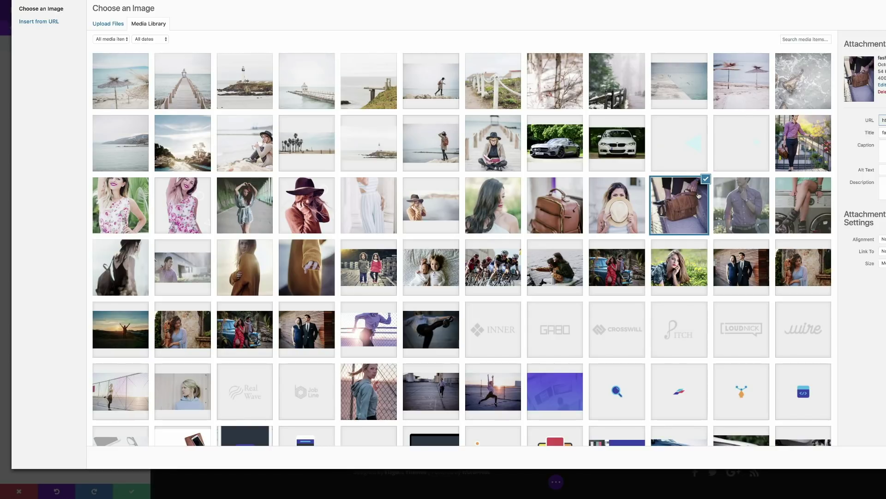
click(562, 212)
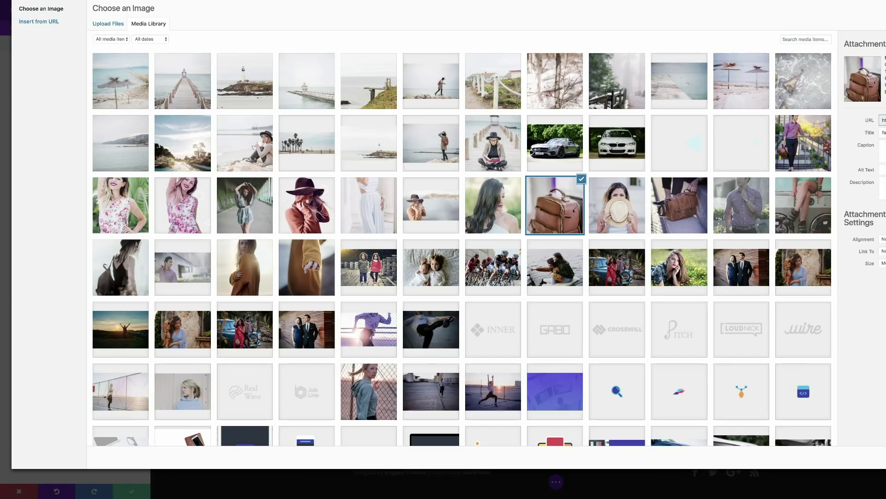
click(885, 457)
scroll(834, 393, down, 2)
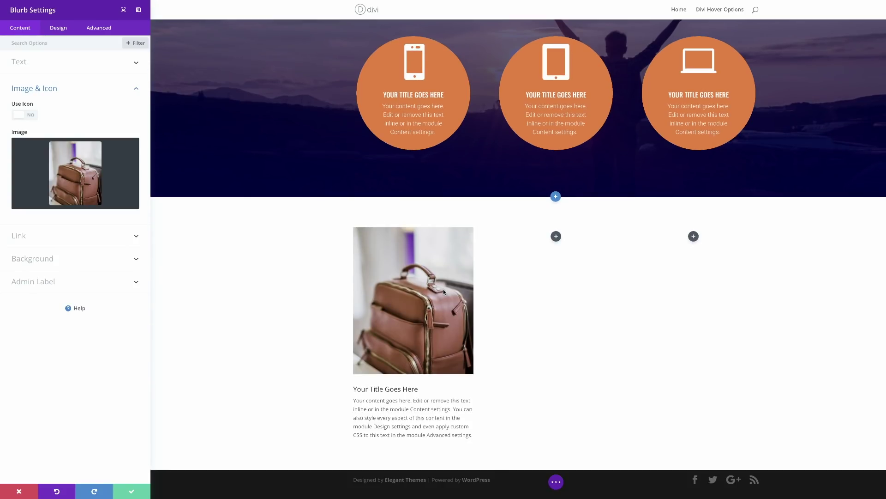
- Give the backpack blurb an 8px top border in color #f89da9
click(57, 28)
click(27, 204)
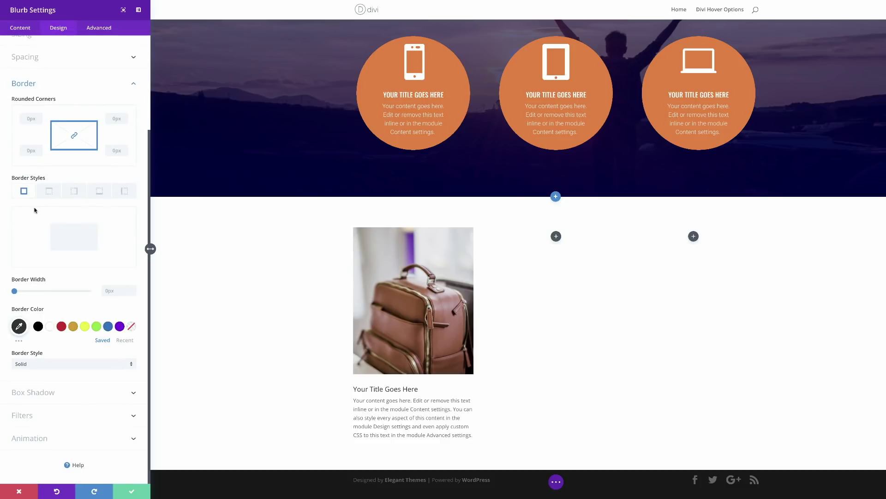
click(49, 192)
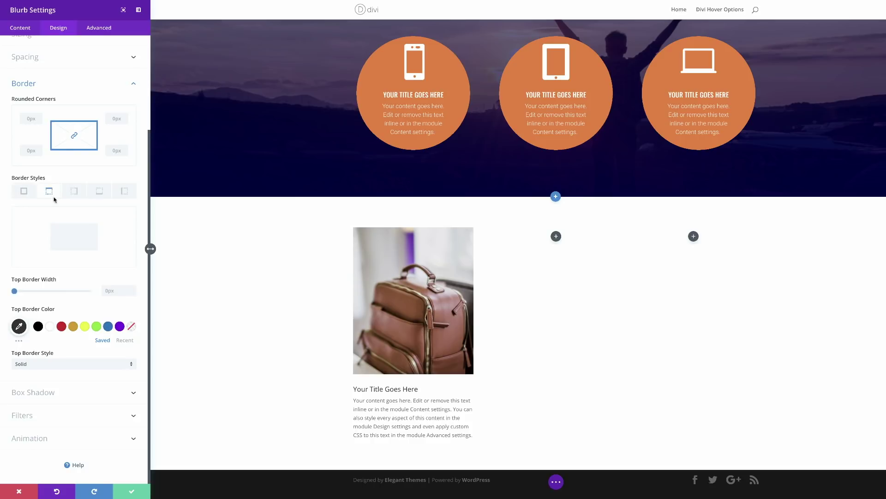
click(111, 291)
text(8)
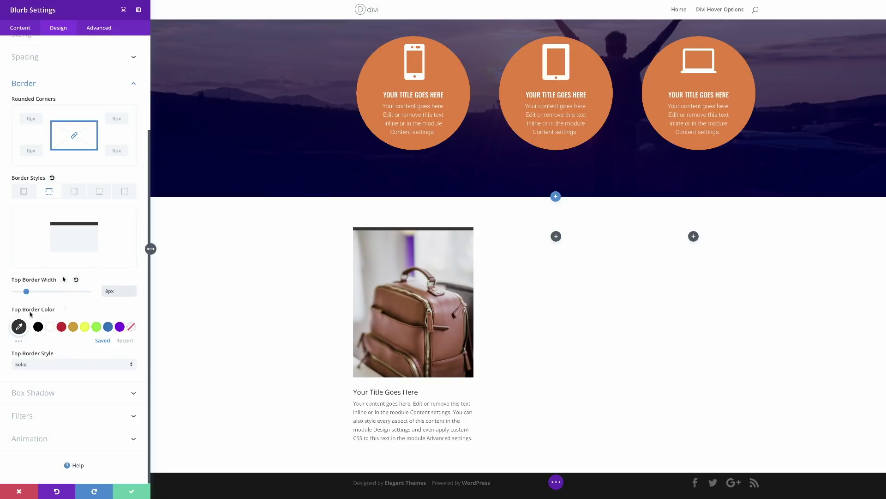
click(19, 327)
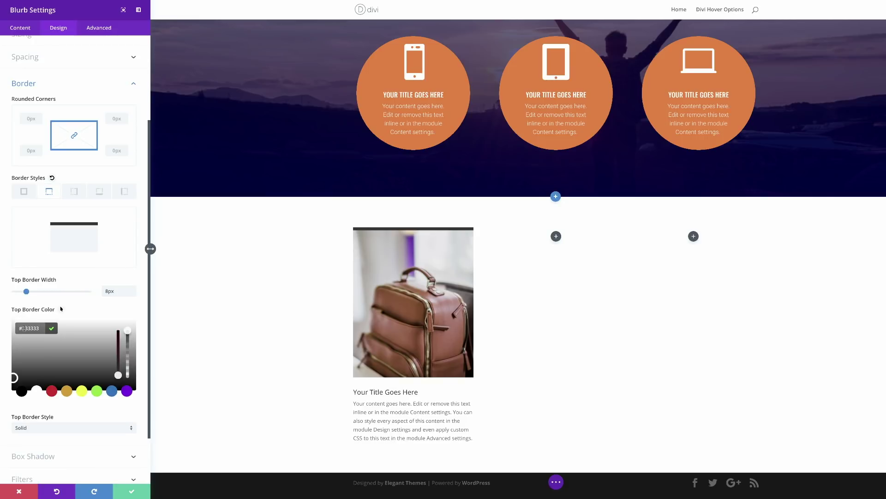
text(#f89da9)
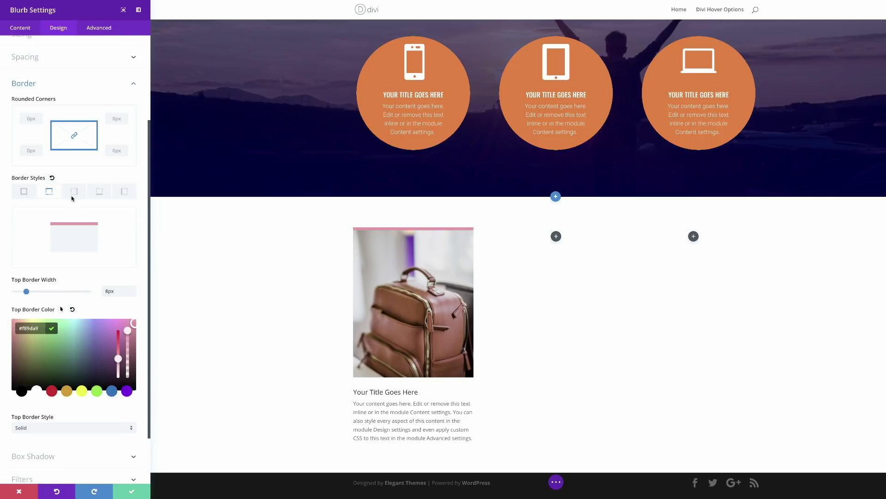
- Give the backpack blurb an 8px left border in color #f89da9
click(124, 191)
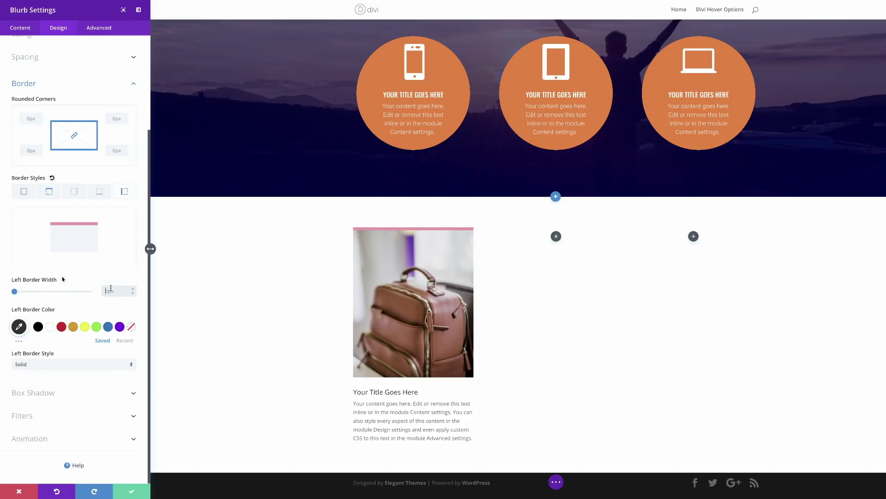
text(8)
click(18, 326)
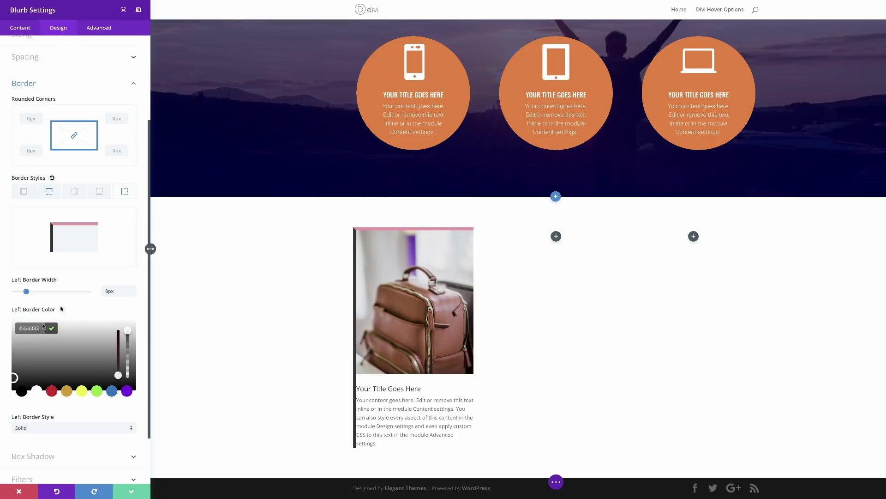
text(#f89da9)
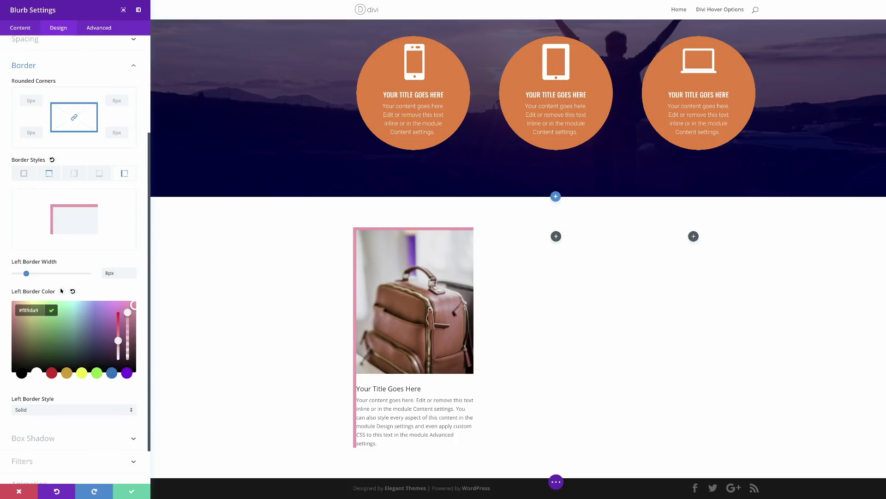
- Apply the hard-edged offset box shadow to the backpack blurb, with horizontal position -20px and vertical position -30px
click(52, 440)
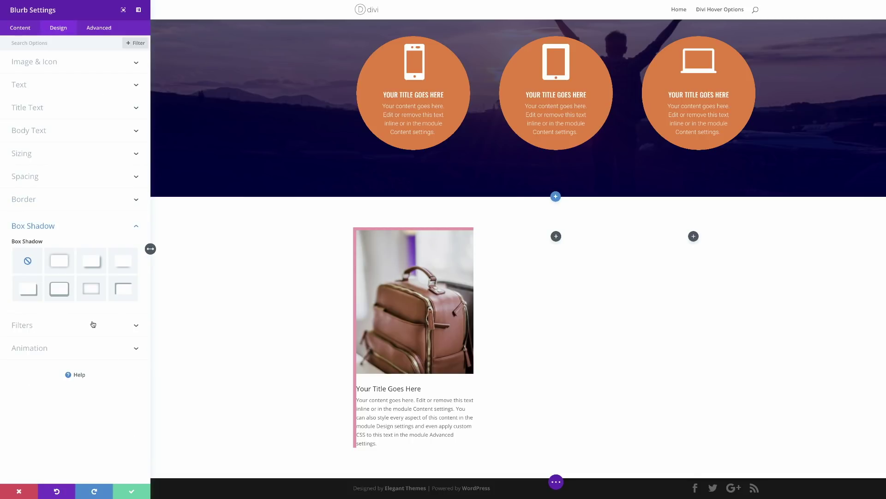
click(34, 291)
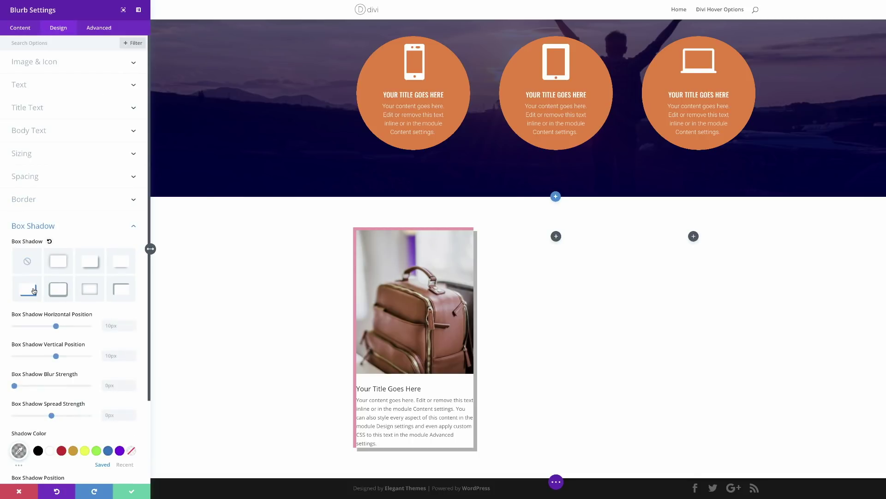
double_click(115, 325)
text(-20)
click(123, 358)
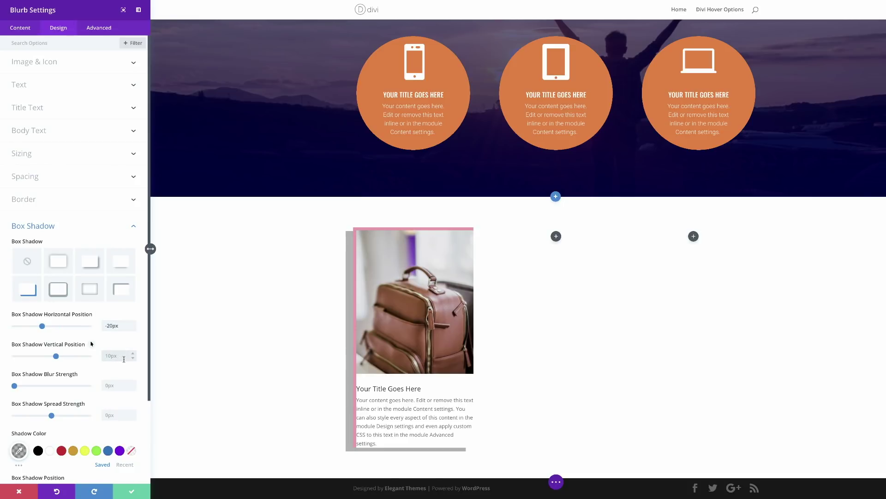
text(-30)
key(Return)
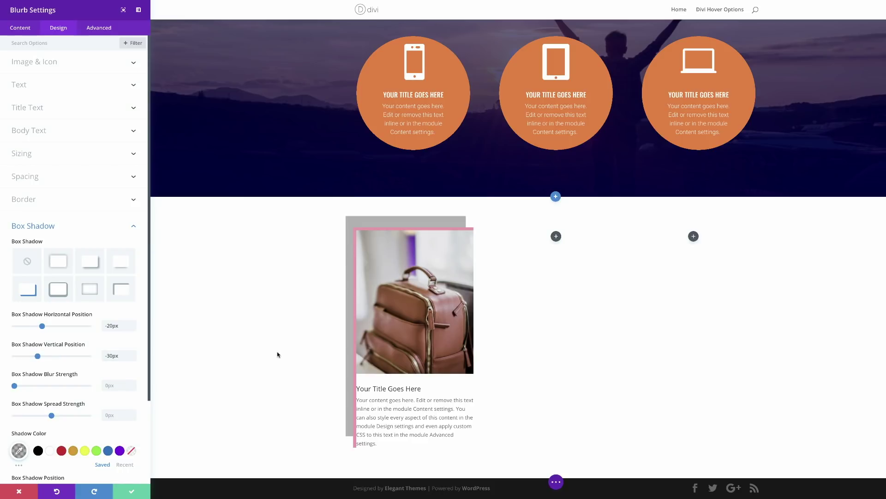
- Set the backpack blurb's box shadow color to #f89da9
scroll(182, 390, down, 1)
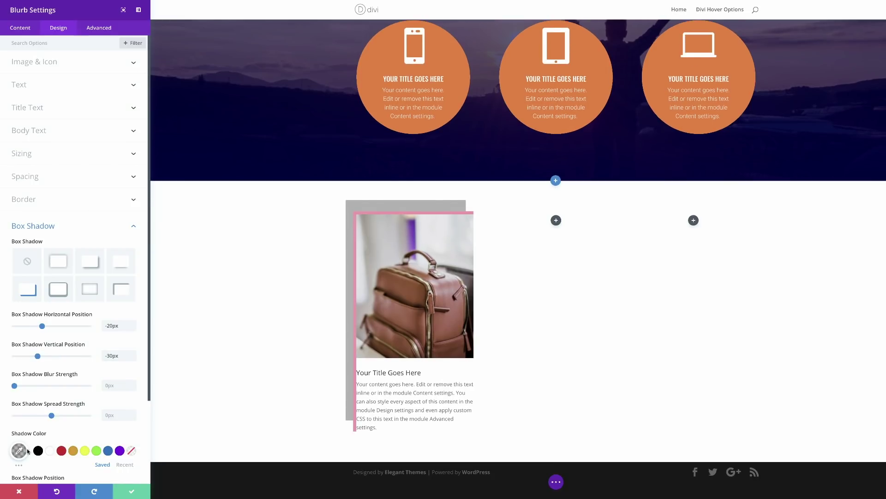
click(19, 452)
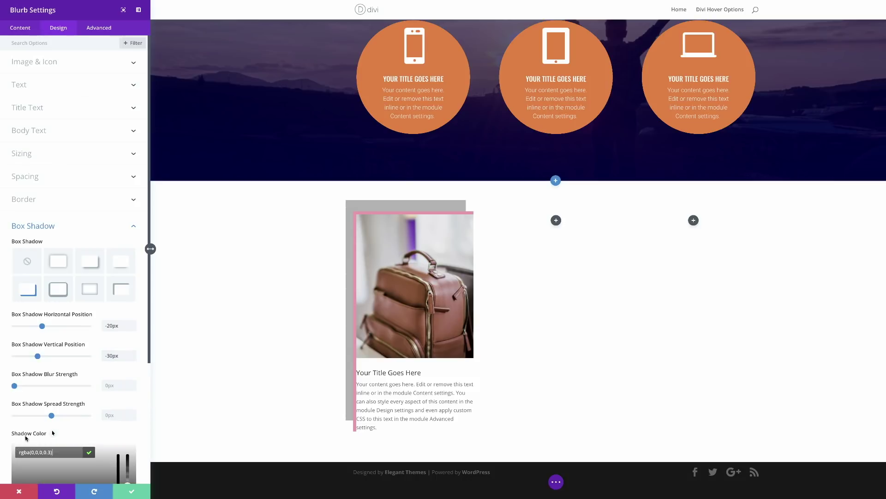
text(#f89da9)
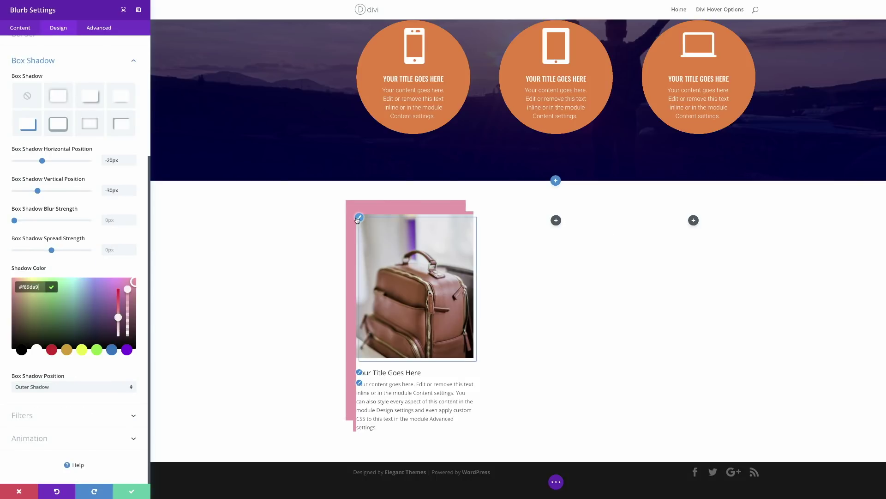
- Add dark solid borders along the top and left edges of the backpack blurb's image
click(361, 219)
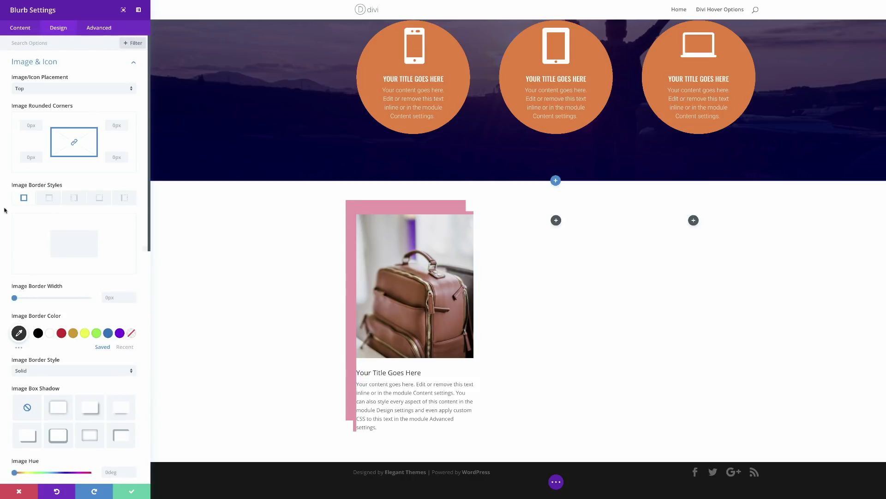
scroll(63, 202, down, 8)
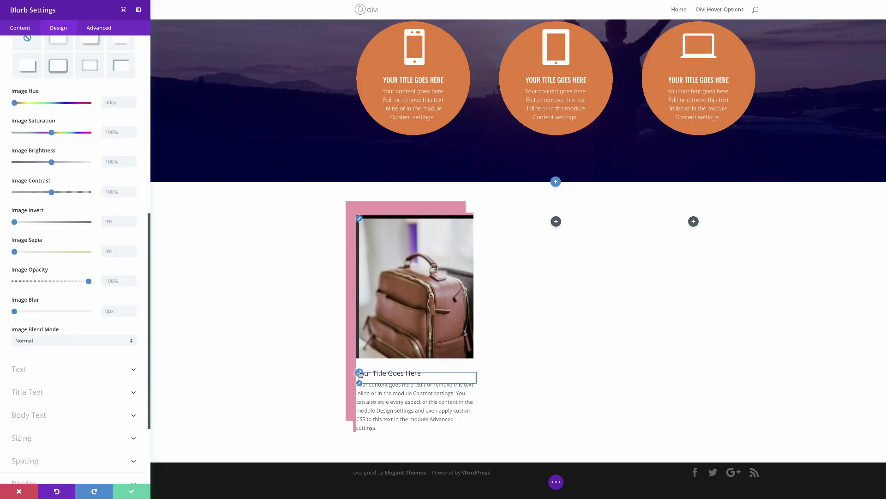
- Set the backpack blurb's title font to Yeseva One and change its body text to a heavier sans-serif font
click(455, 375)
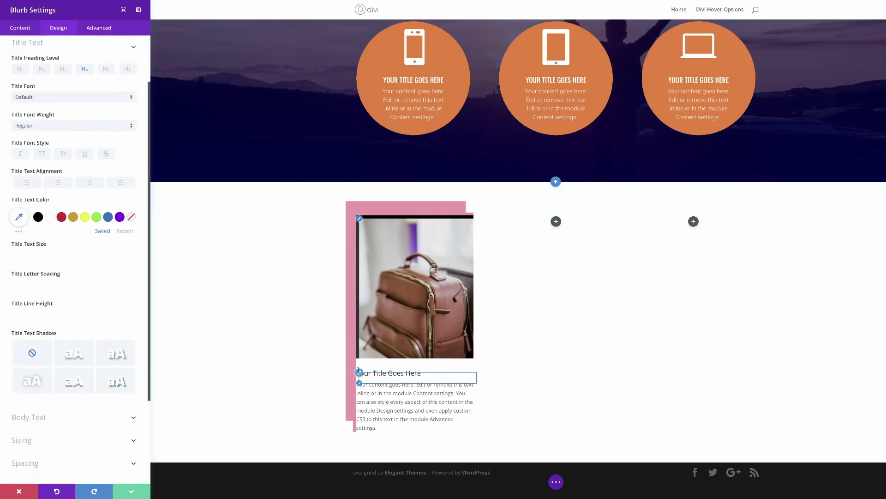
click(53, 101)
click(56, 6)
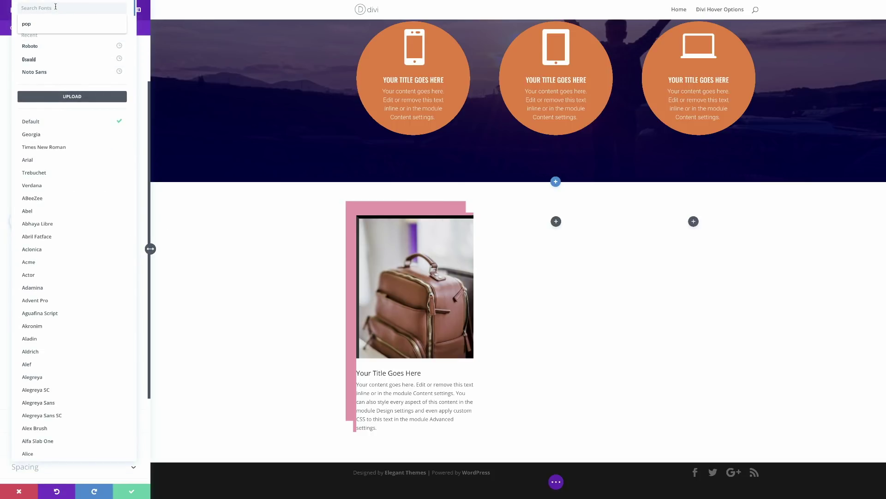
text(Yeseva One)
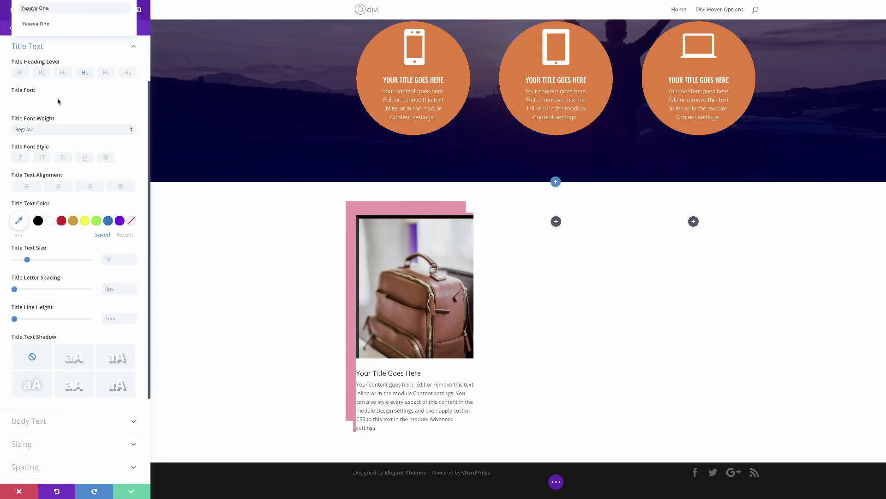
click(44, 25)
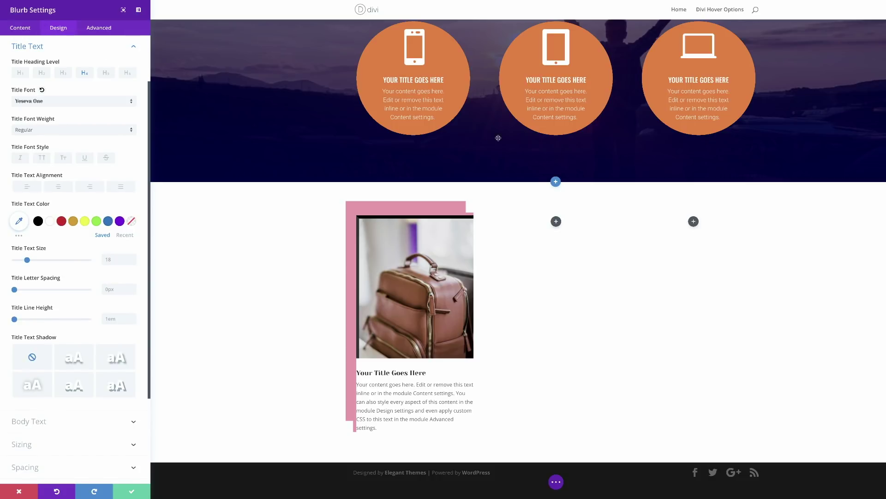
click(361, 386)
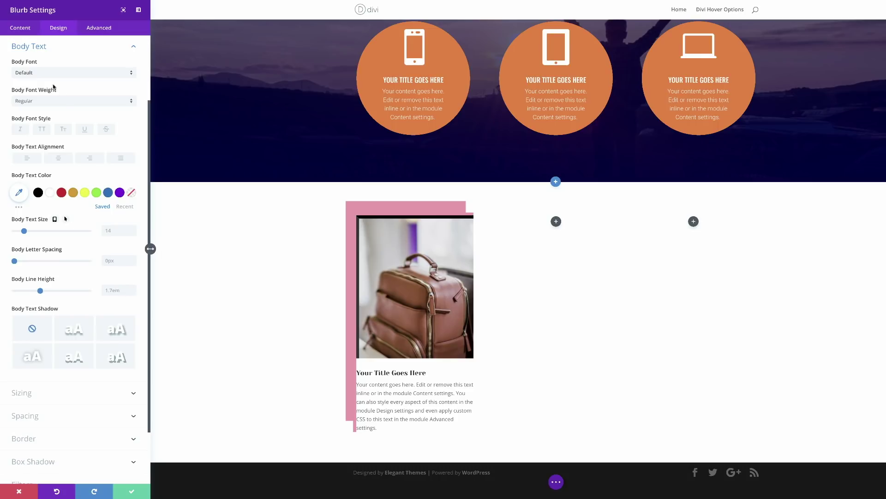
scroll(91, 393, down, 2)
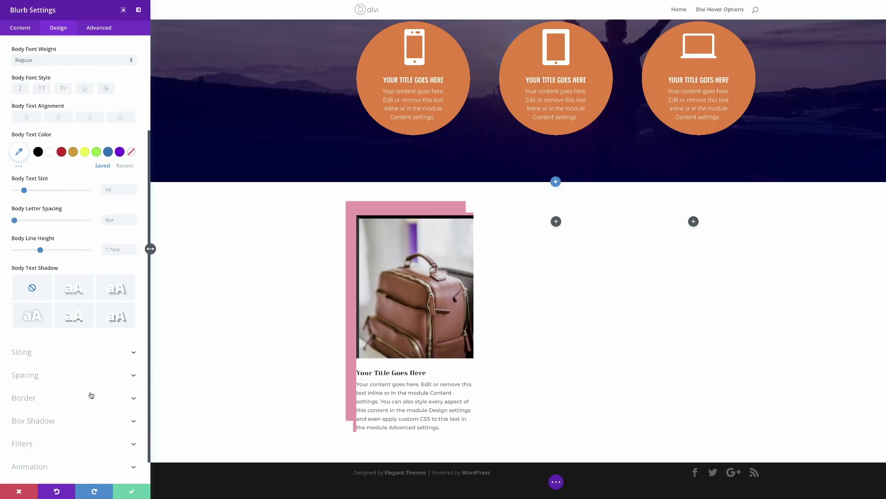
- Set the backpack blurb's bottom margin to 50px and its bottom and right padding to 2vw
click(43, 345)
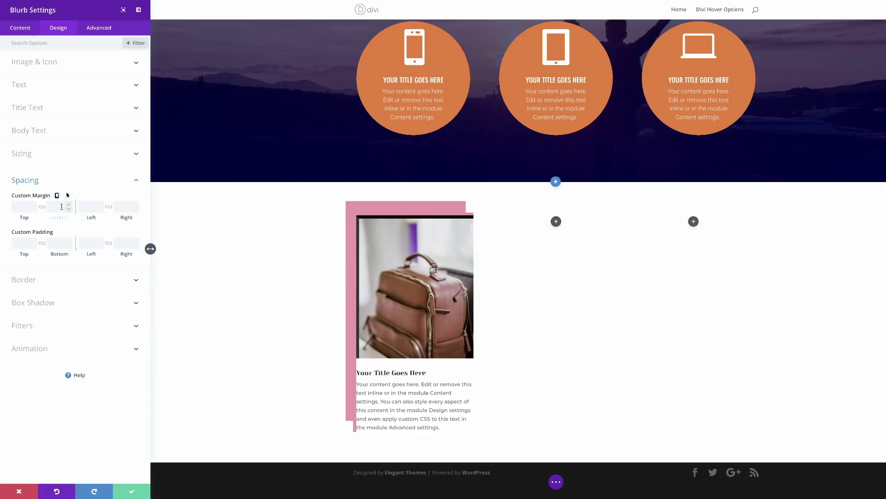
click(62, 207)
text(50px)
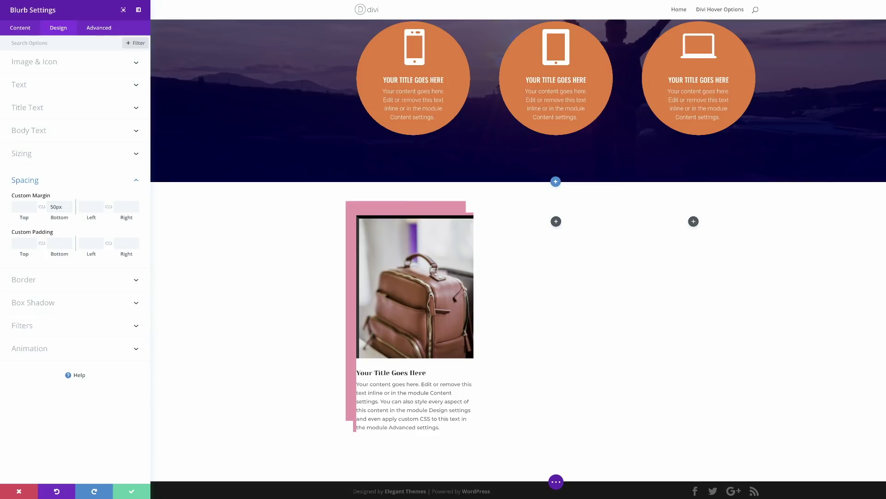
text(2vw)
click(123, 242)
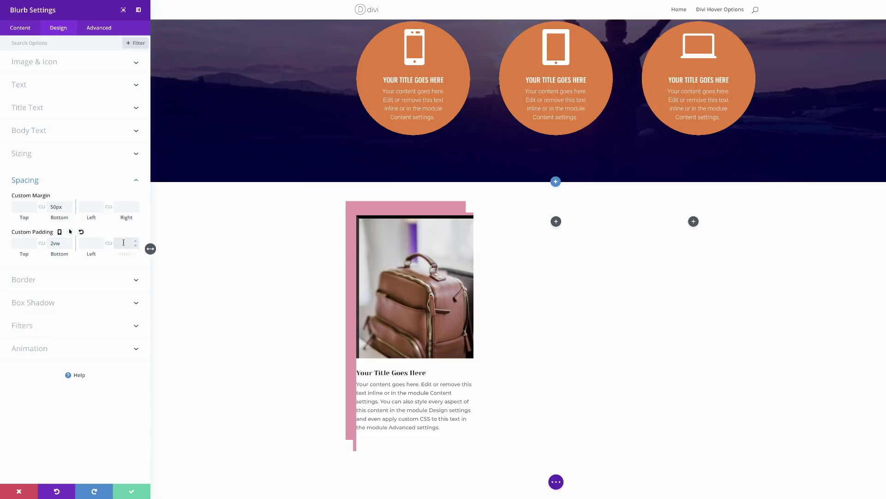
text(2vw)
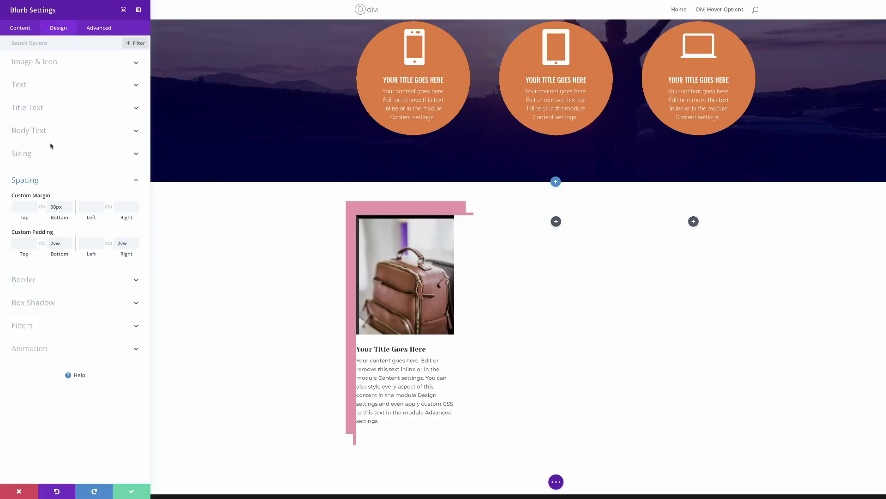
- Give the backpack blurb a 15px right border and open its bottom border options
click(41, 280)
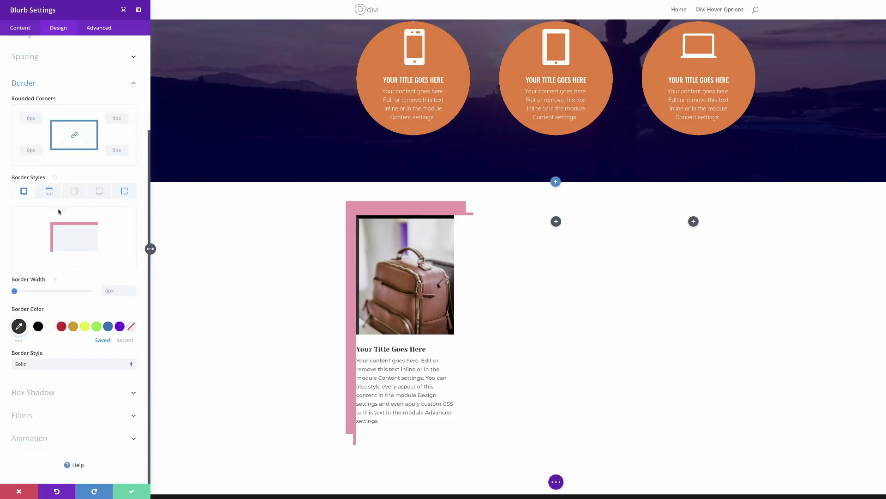
click(75, 193)
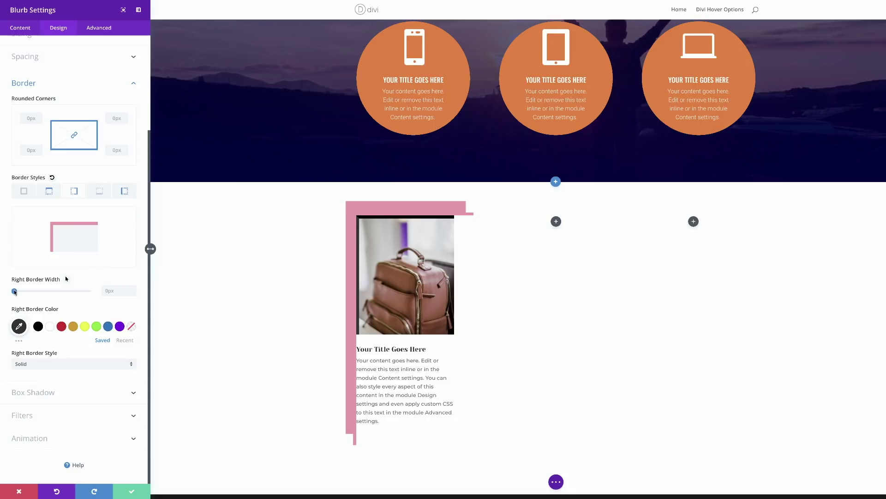
drag(14, 292, 36, 291)
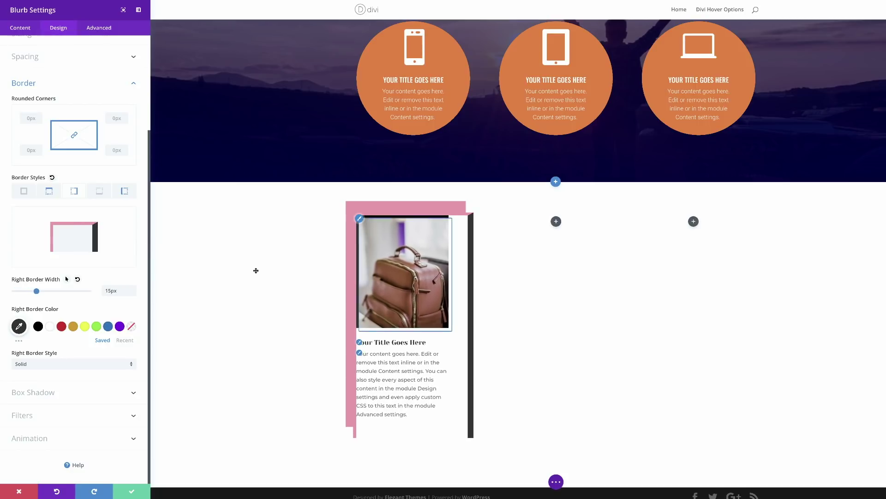
click(99, 193)
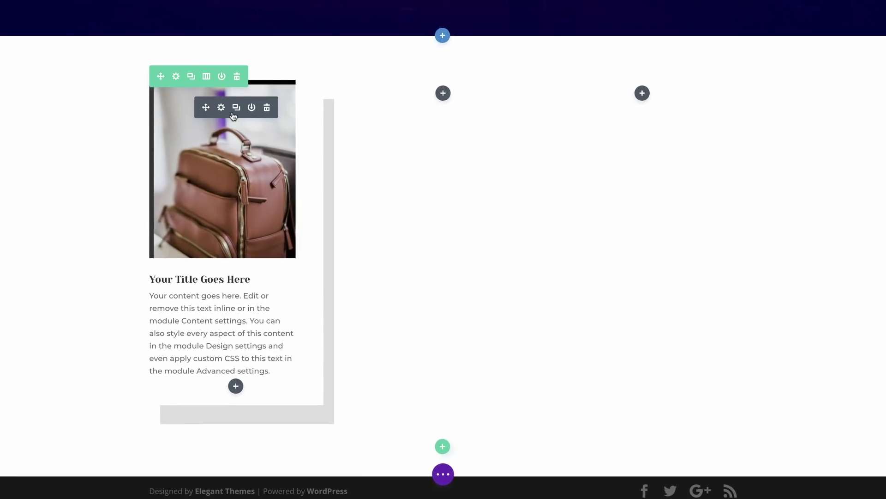
- Paste copies of the backpack blurb into the row's second and third columns
click(449, 96)
click(642, 93)
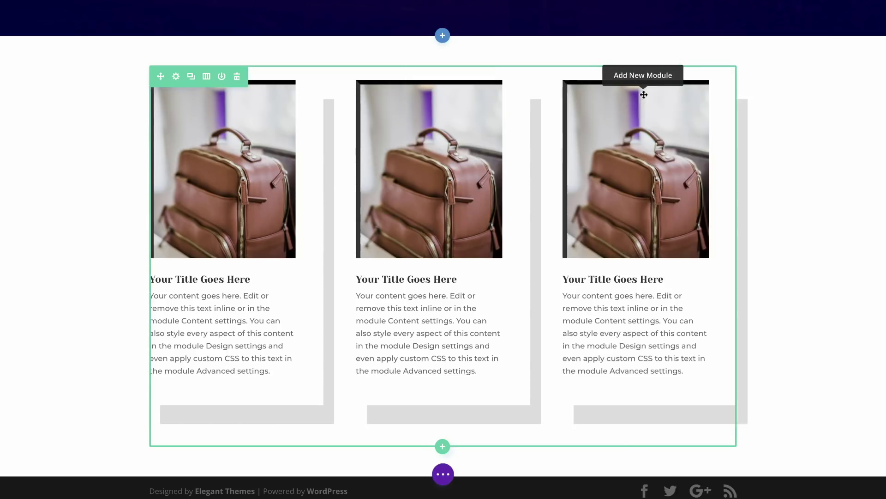
- Insert a regular section below the backpack blurbs with a two-equal-column row and a Blurb module in its first column
scroll(443, 249, down, 1)
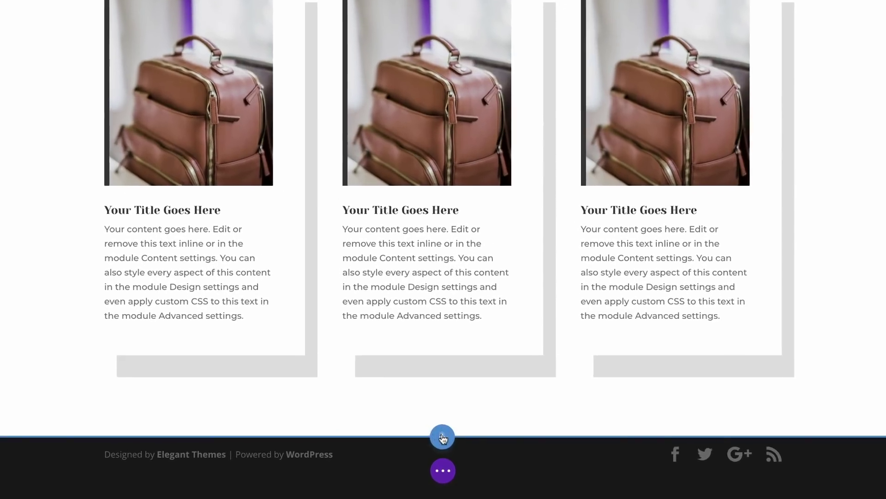
click(442, 442)
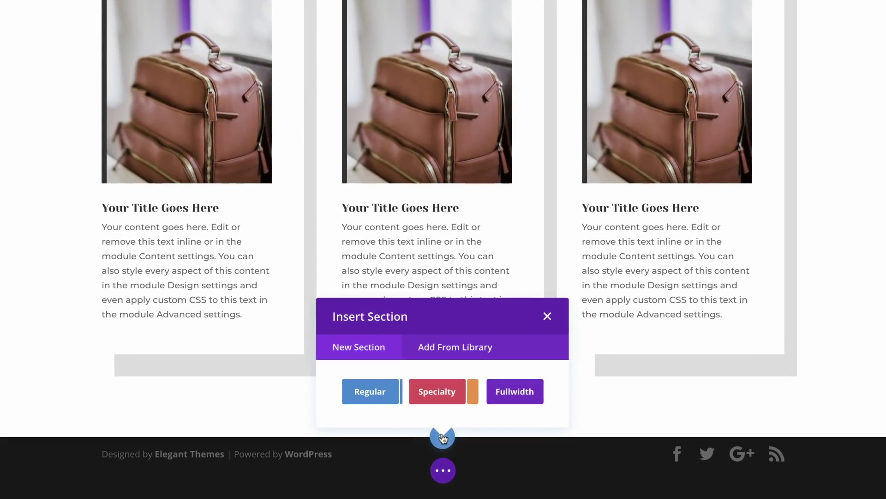
click(391, 408)
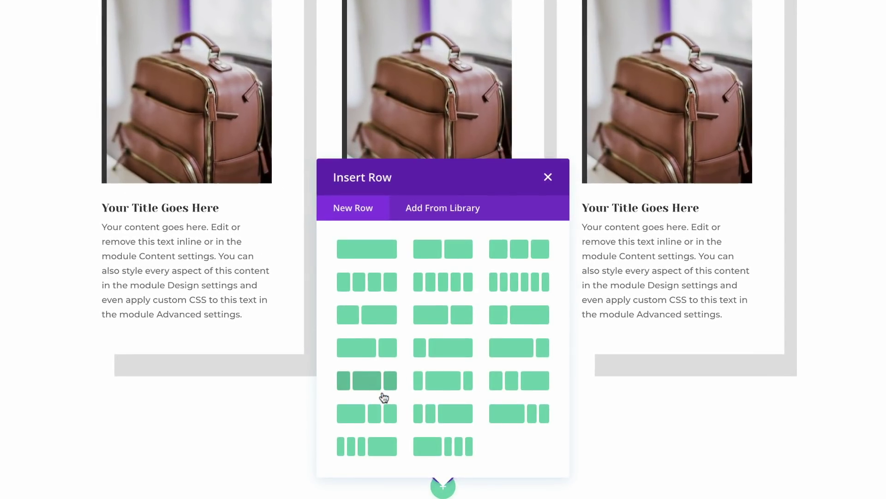
click(451, 257)
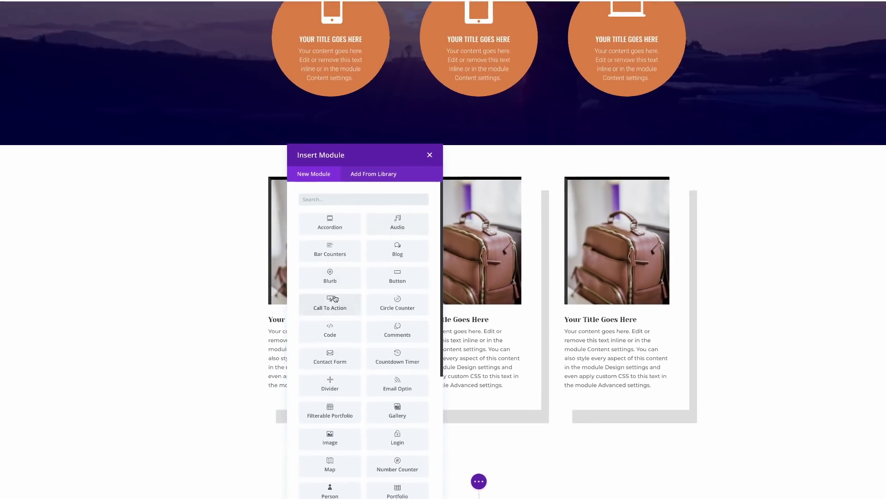
click(330, 276)
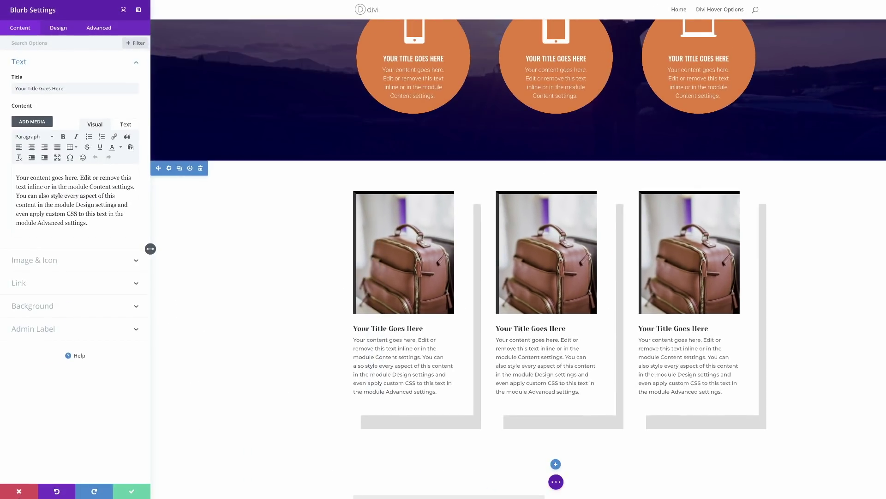
click(19, 492)
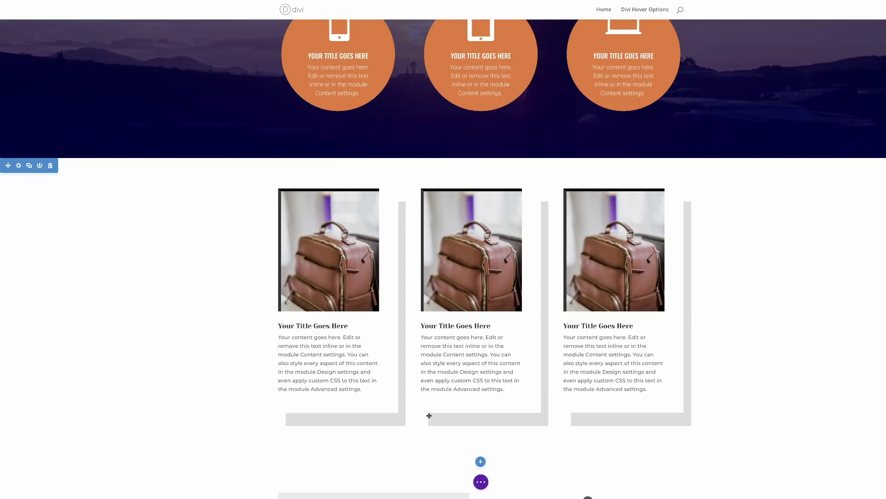
- Set the new two-column row to a custom width of 700px with a custom gutter width of 2
scroll(394, 453, down, 5)
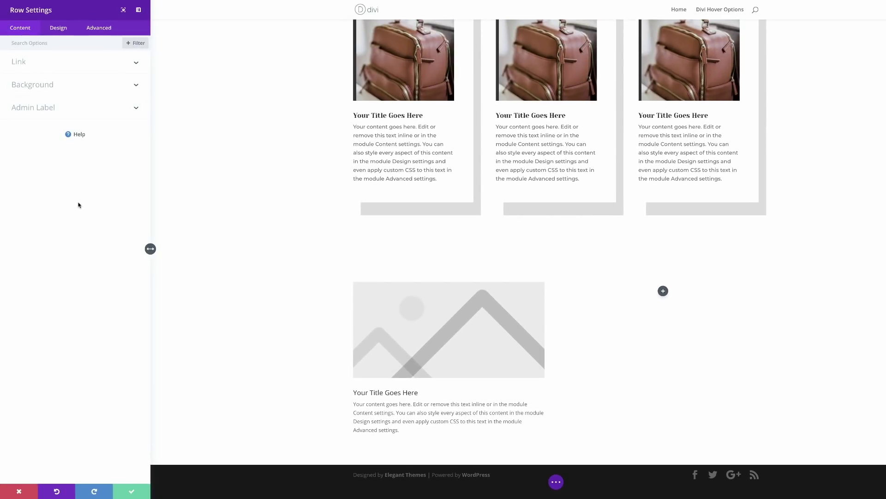
click(58, 29)
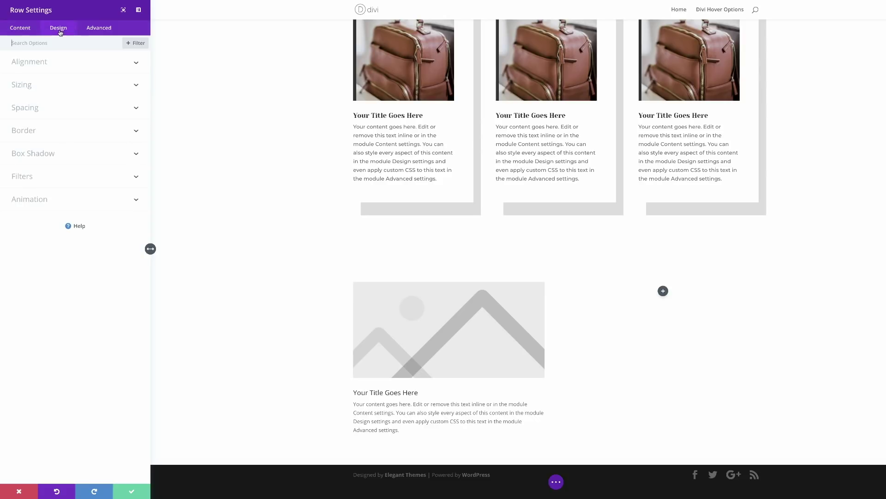
click(30, 88)
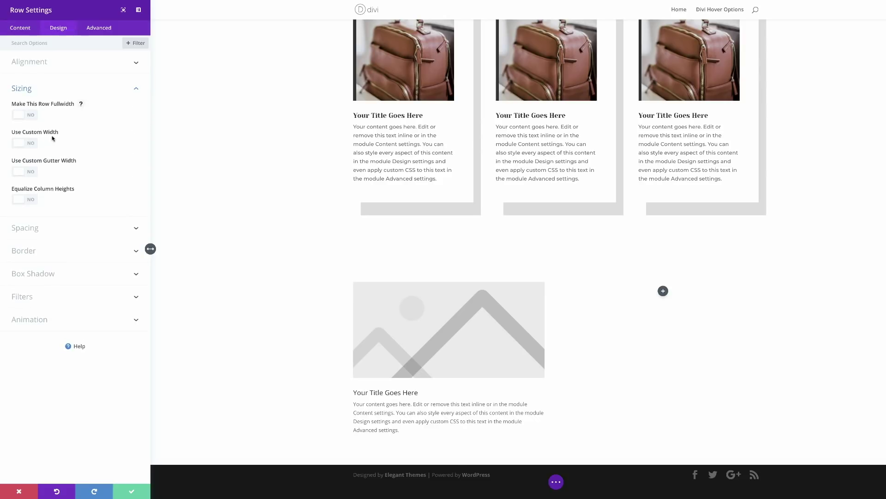
click(32, 144)
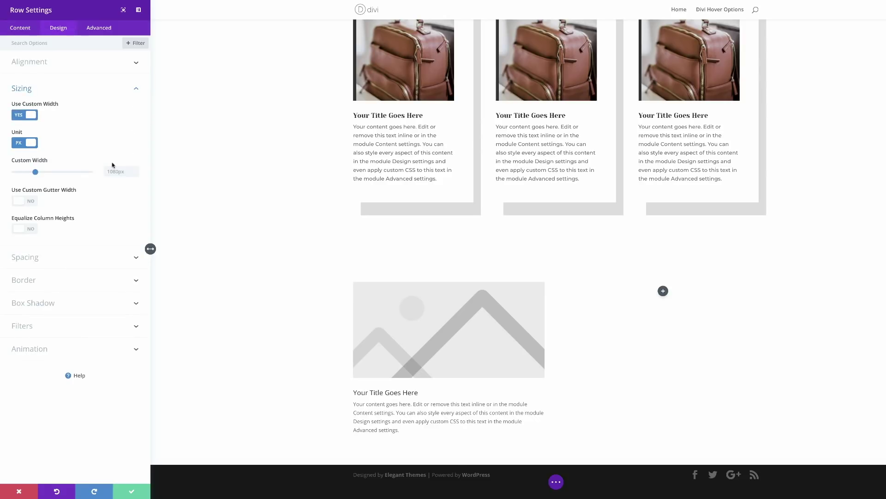
click(116, 172)
text(700px)
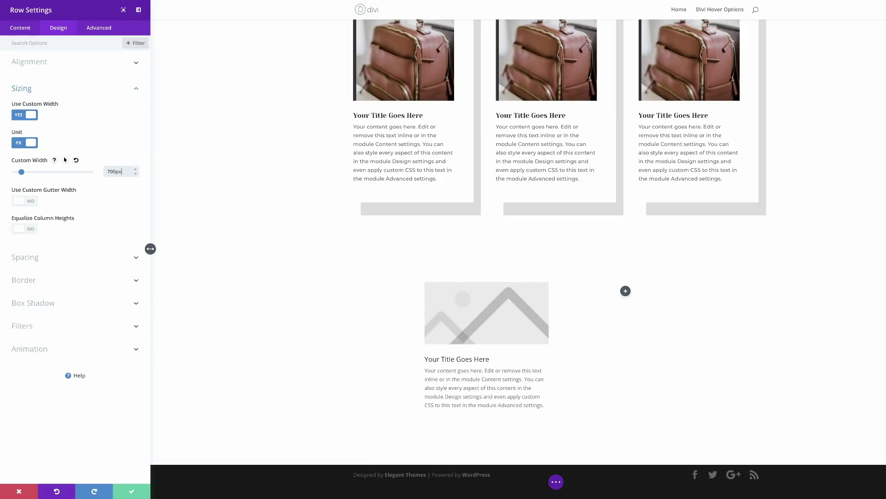
click(31, 202)
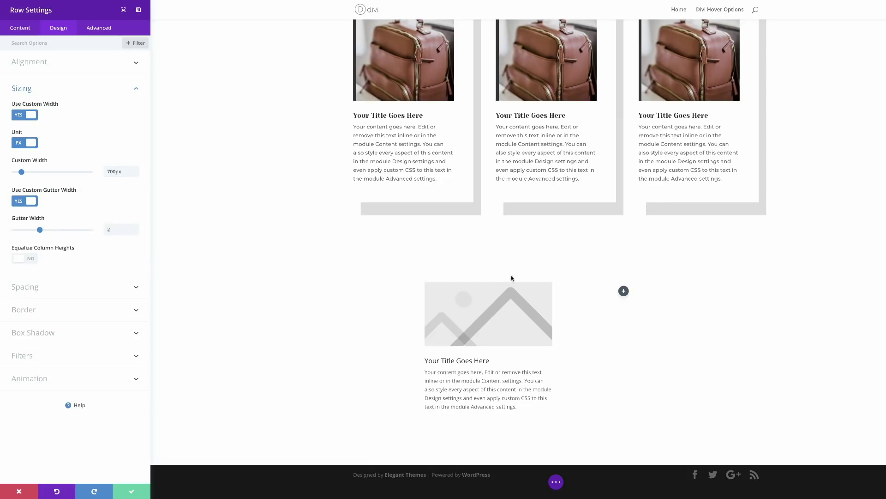
click(131, 490)
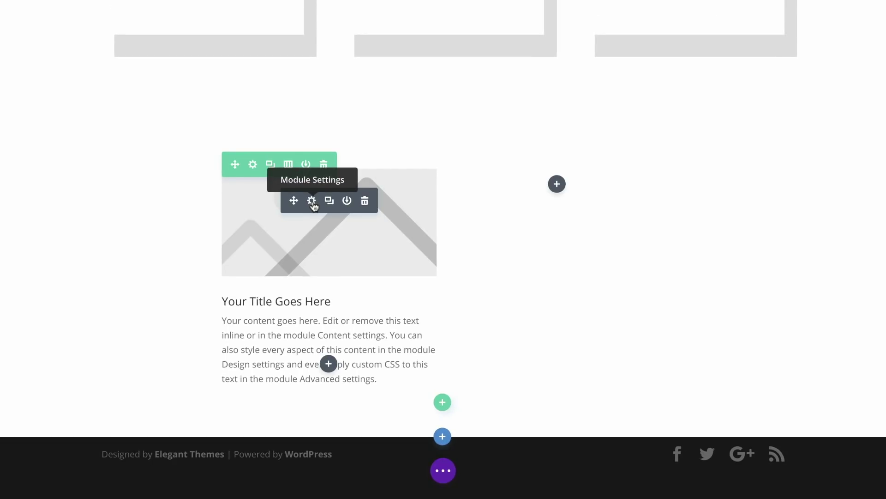
- Replace the new blurb's placeholder image with the light bulb icon
click(312, 200)
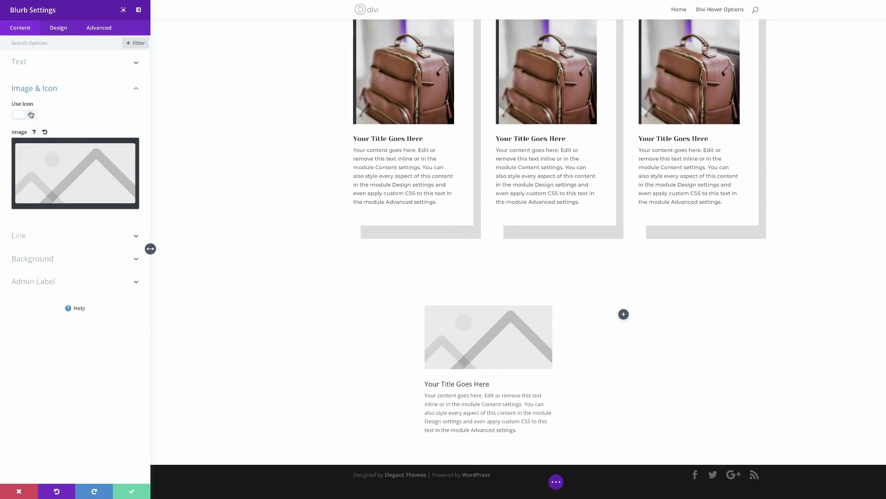
click(31, 116)
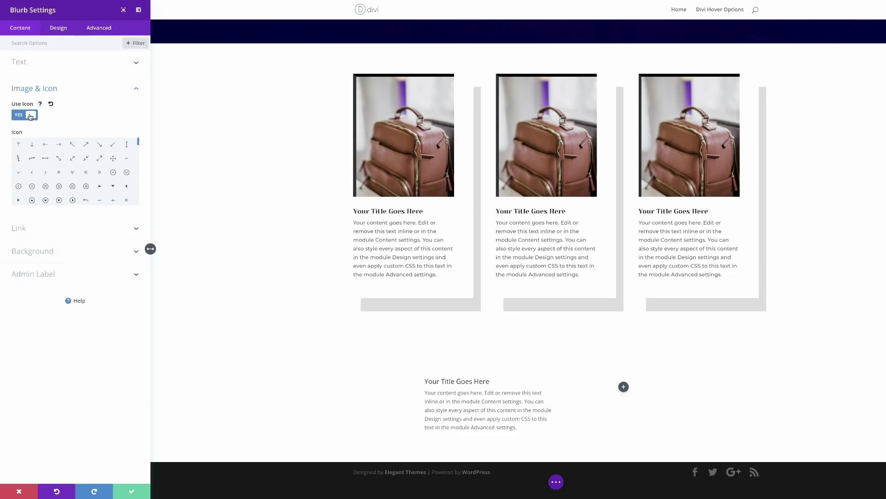
drag(138, 142, 141, 156)
click(45, 188)
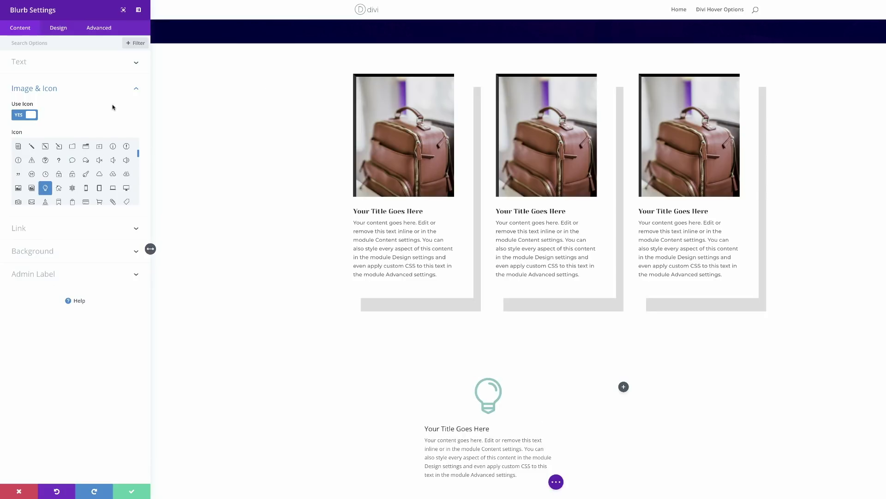
- Remove the title text from the light bulb blurb
click(57, 64)
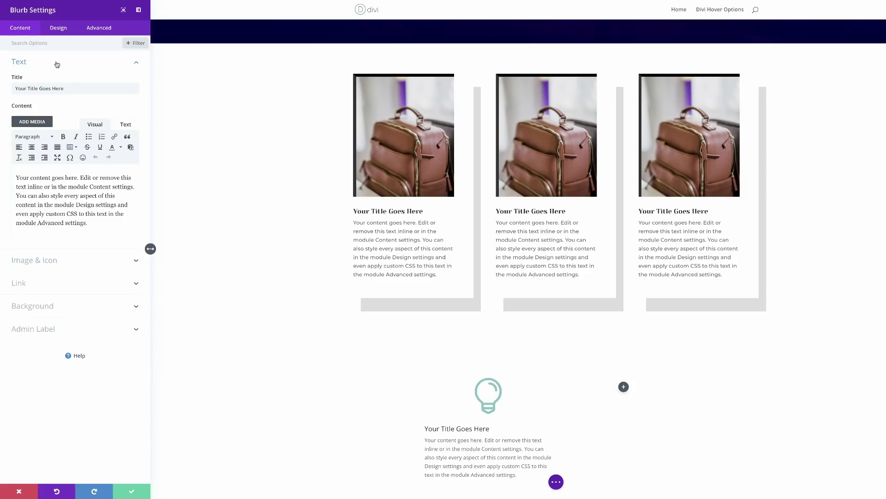
triple_click(79, 86)
key(BackSpace)
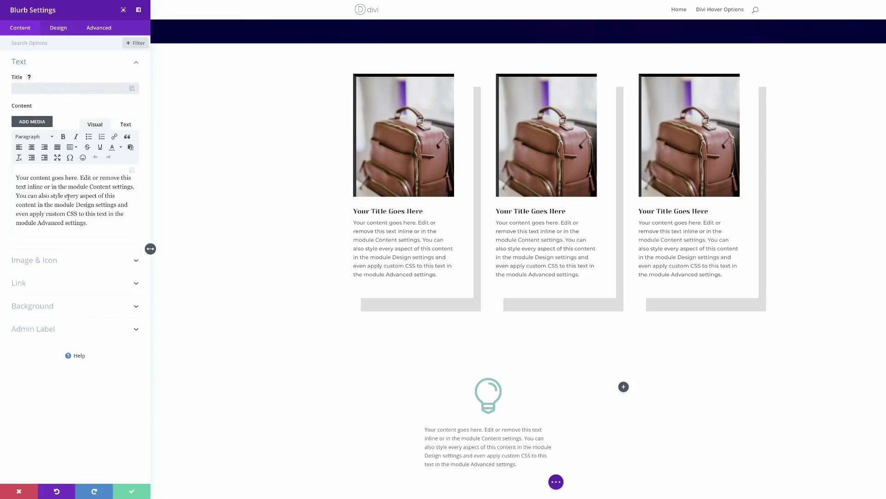
- Clear the light bulb blurb's body content and change its icon color to #96a6bd
drag(94, 225, 48, 16)
key(BackSpace)
click(59, 29)
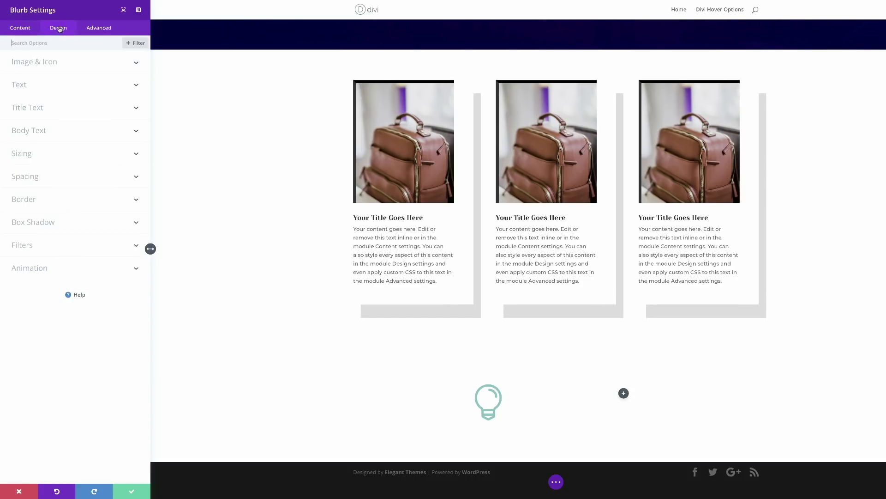
click(54, 66)
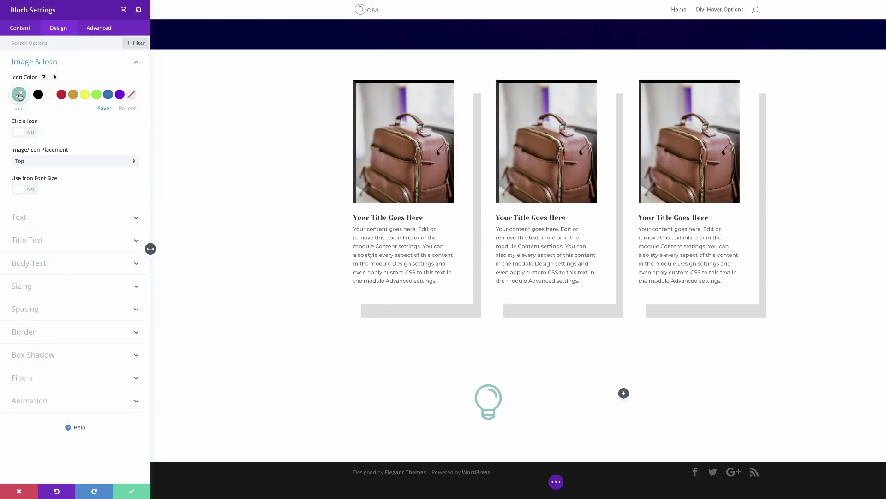
click(20, 95)
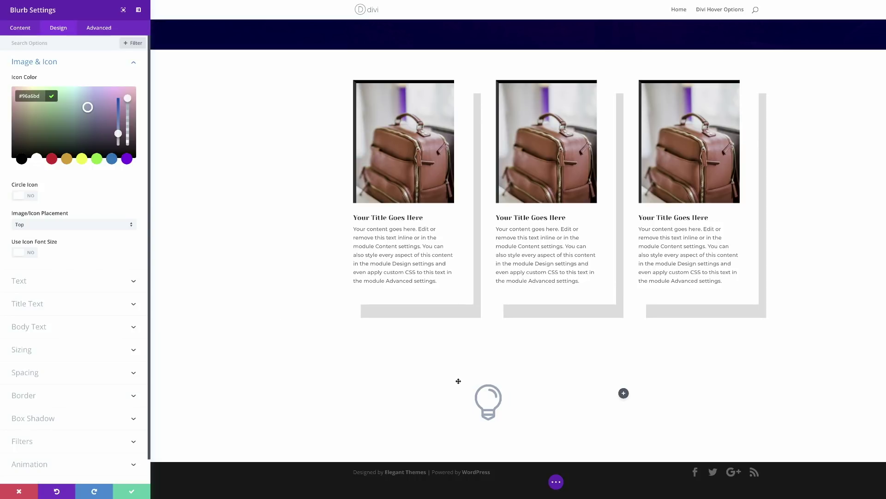
- Enable a custom icon font size of 400px for the light bulb and save the blurb
click(30, 255)
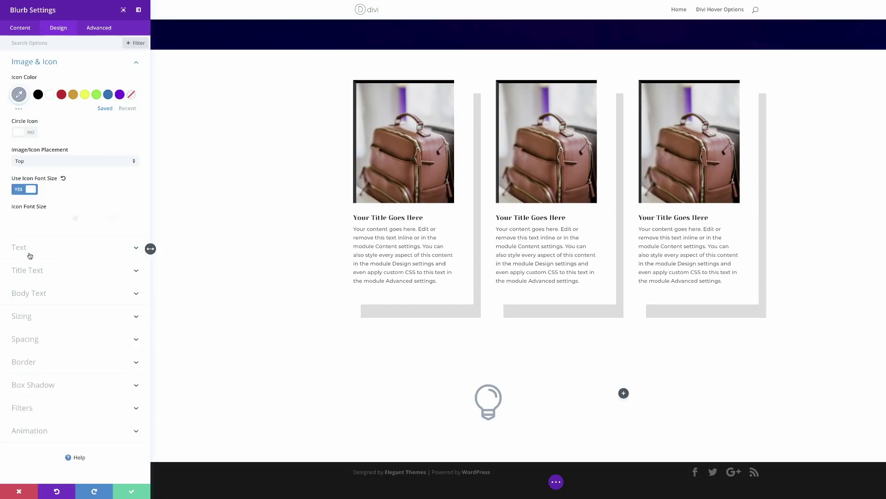
click(120, 218)
text(400)
scroll(501, 325, down, 3)
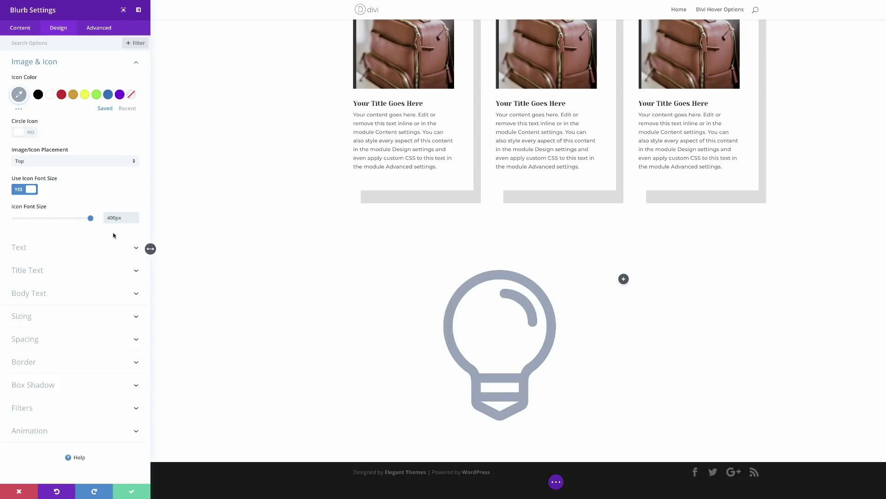
mouse_move(71, 210)
click(53, 206)
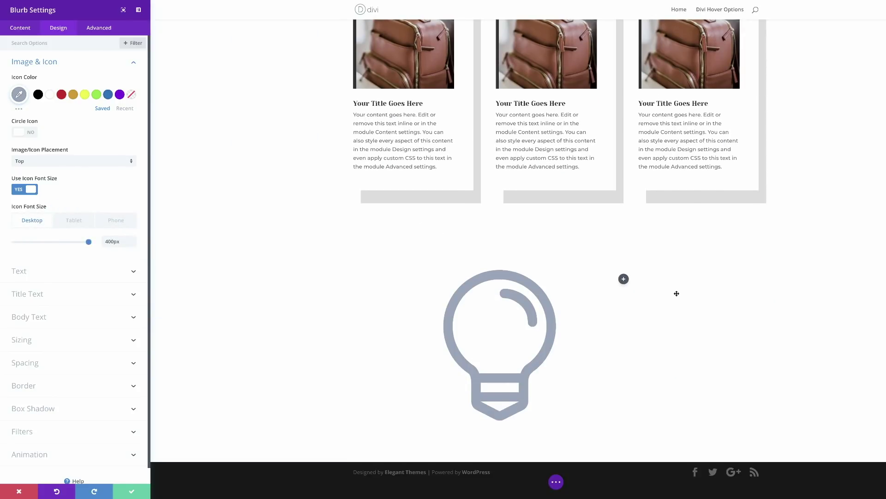
click(132, 492)
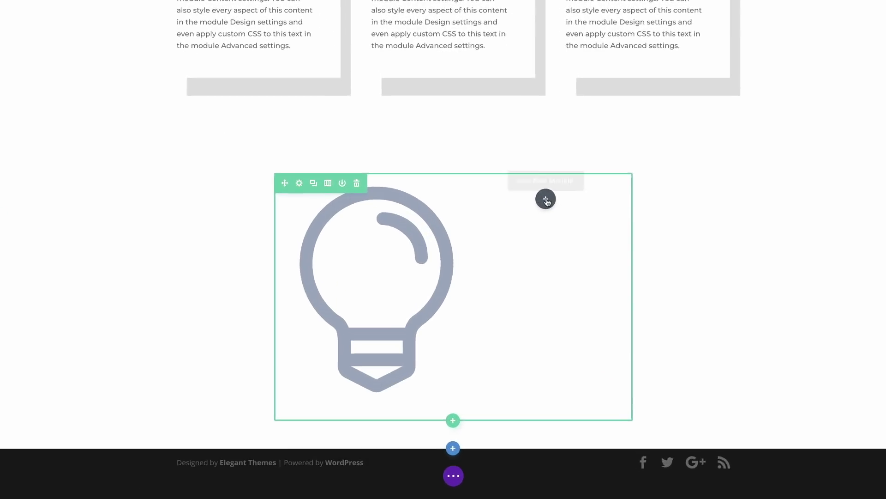
- Add a Blurb module to the row's empty second column and give it the solid right-pointing triangle icon
click(545, 170)
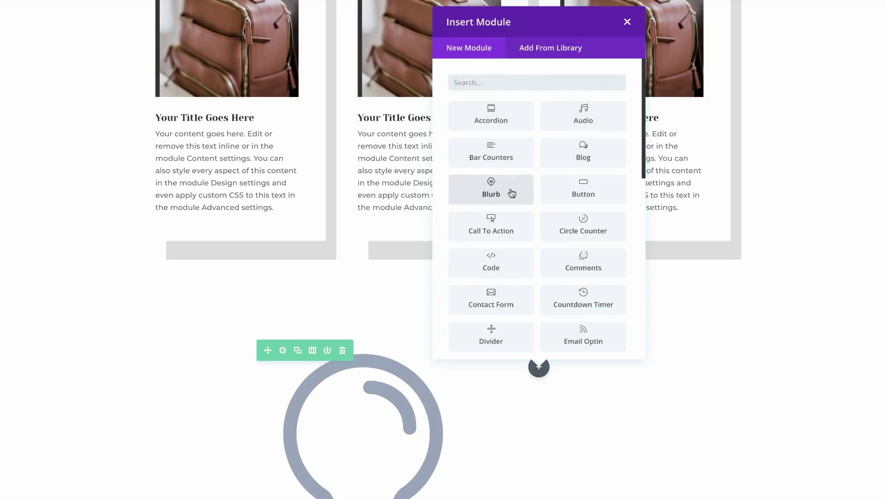
click(508, 192)
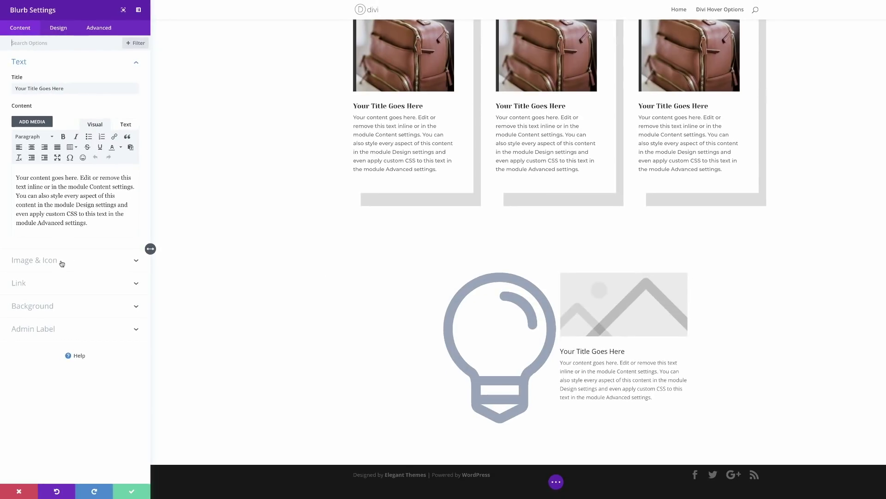
click(50, 264)
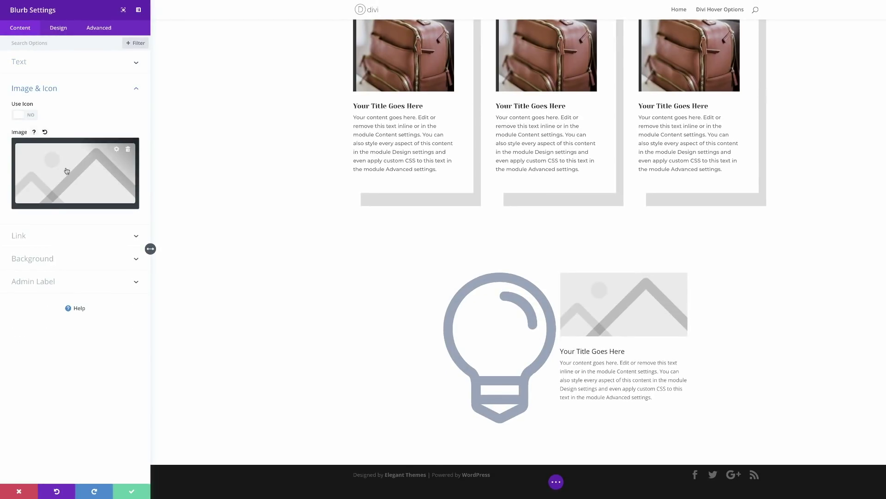
click(28, 113)
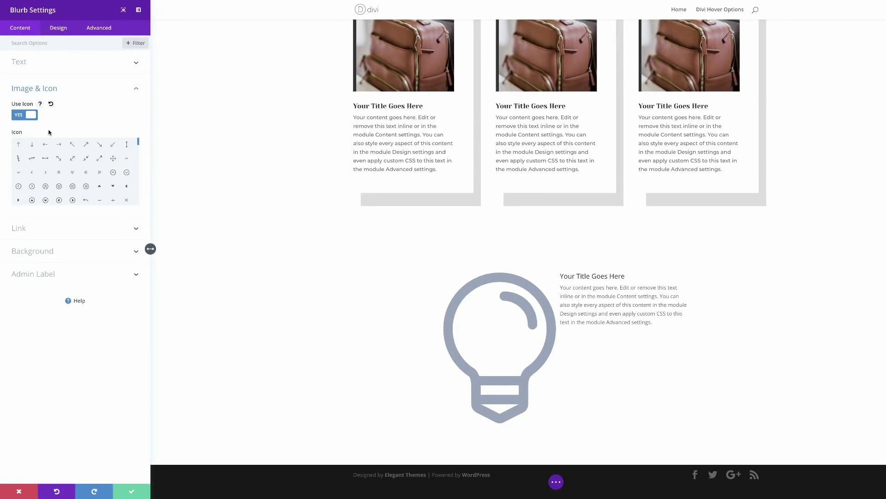
click(19, 201)
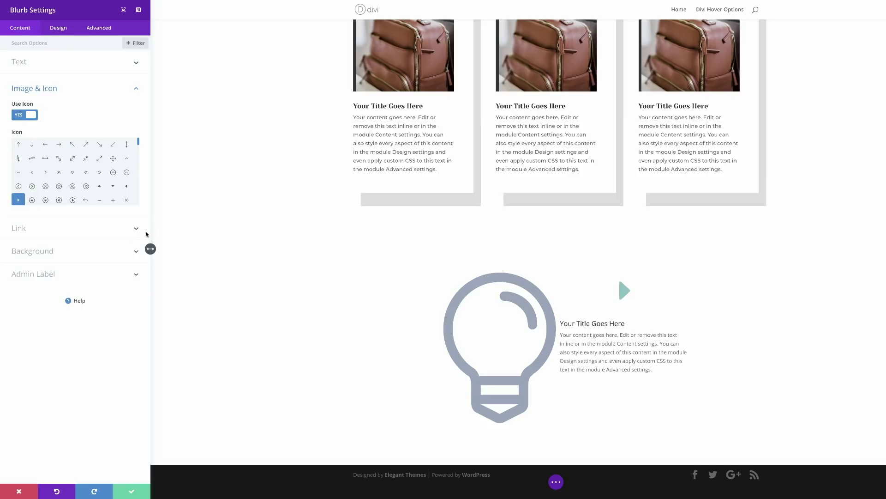
- Remove the body content from the triangle icon blurb, keeping its title
click(34, 66)
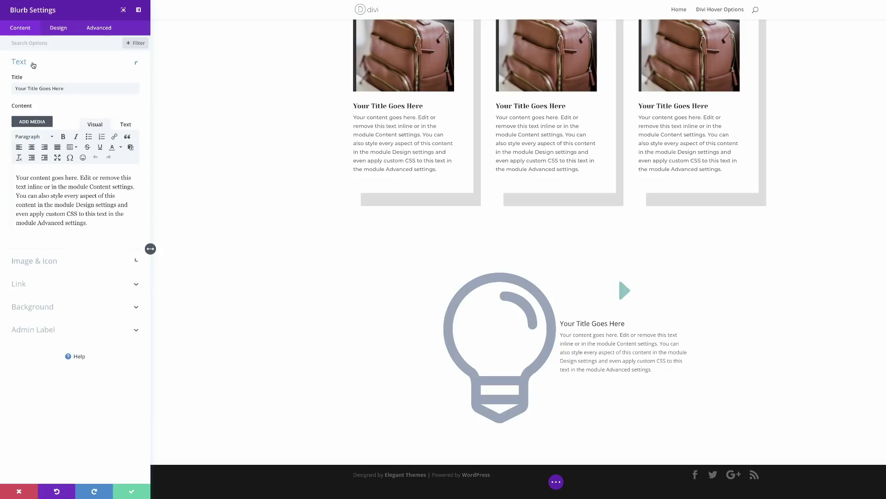
drag(89, 224, 8, 175)
key(BackSpace)
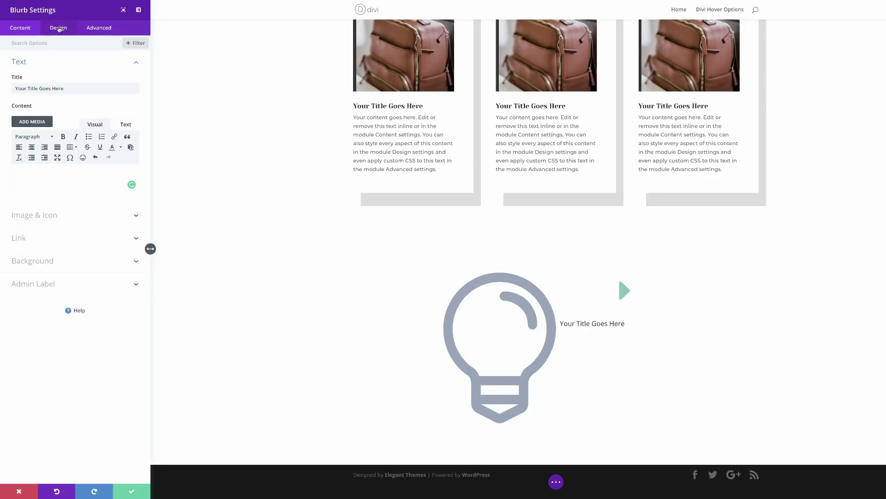
- Set the triangle blurb's image/icon placement to Left
click(58, 28)
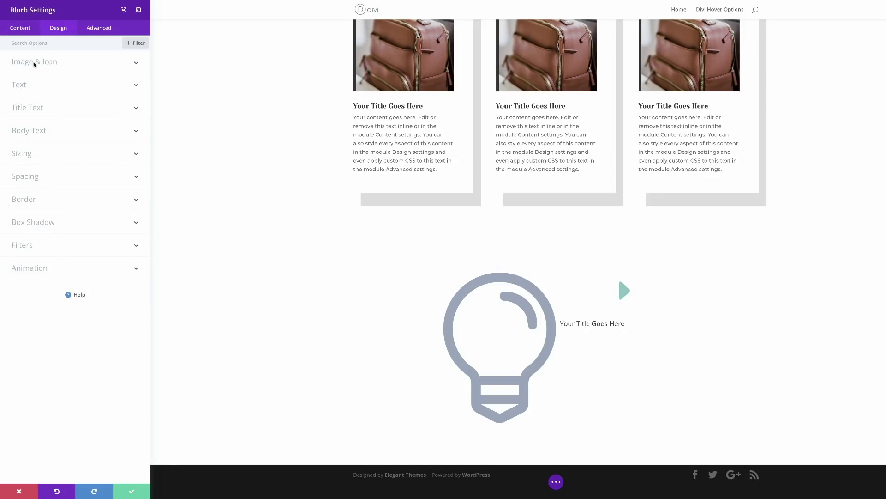
click(46, 62)
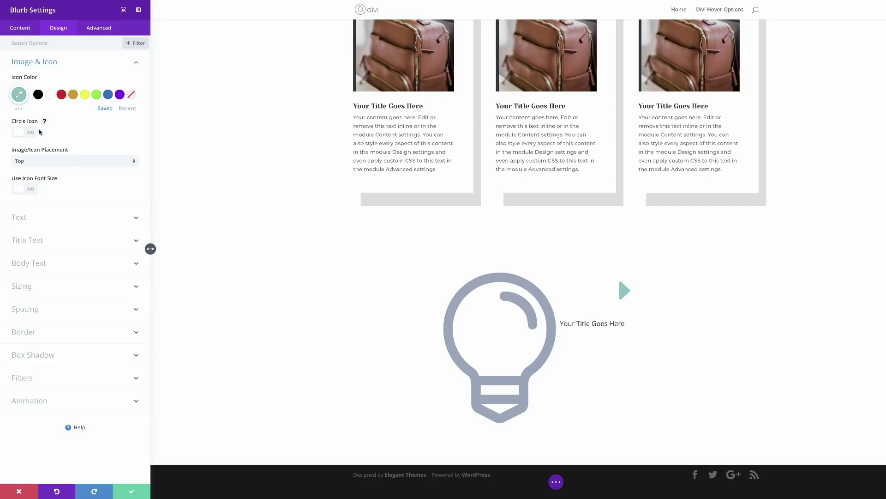
click(40, 161)
click(41, 179)
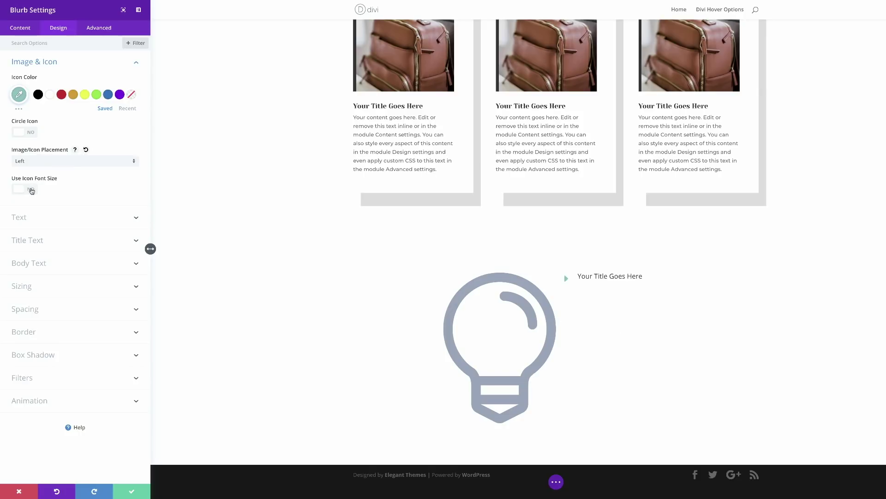
- Enable a custom icon font size of 30px and make the triangle icon white
click(33, 192)
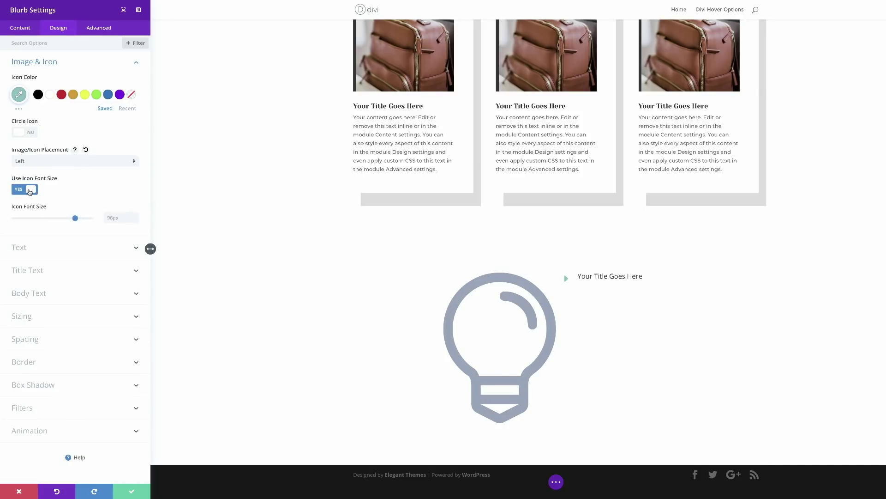
text(30)
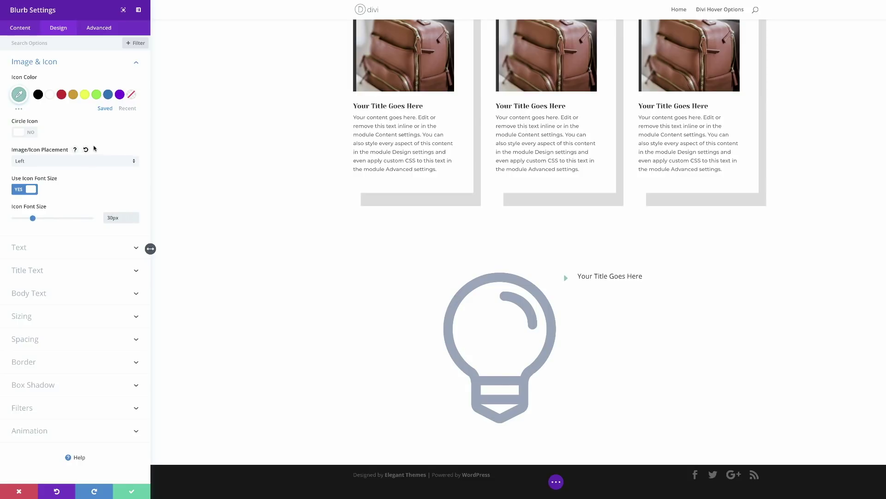
click(49, 95)
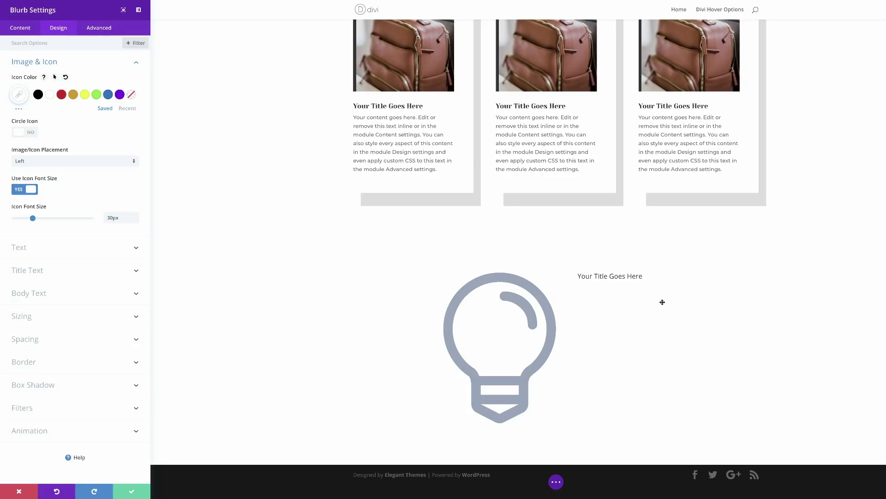
click(630, 281)
- Give the triangle blurb a background color of #bb7860
click(20, 28)
click(46, 129)
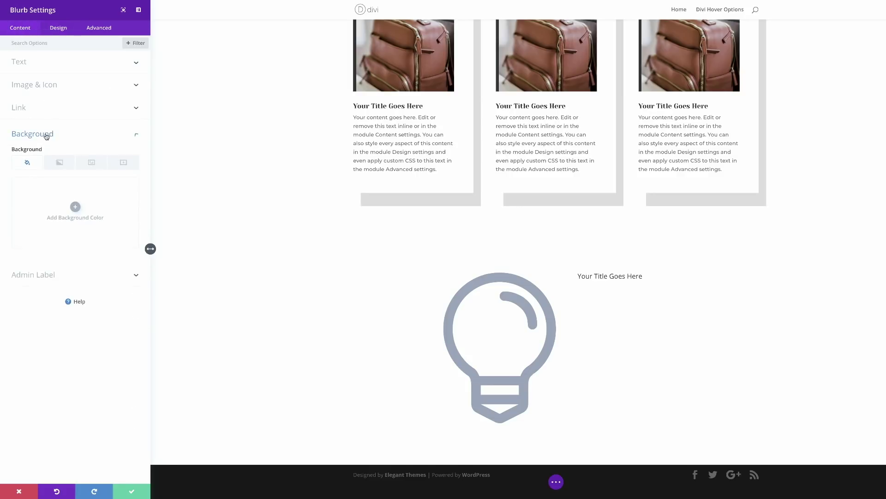
click(75, 208)
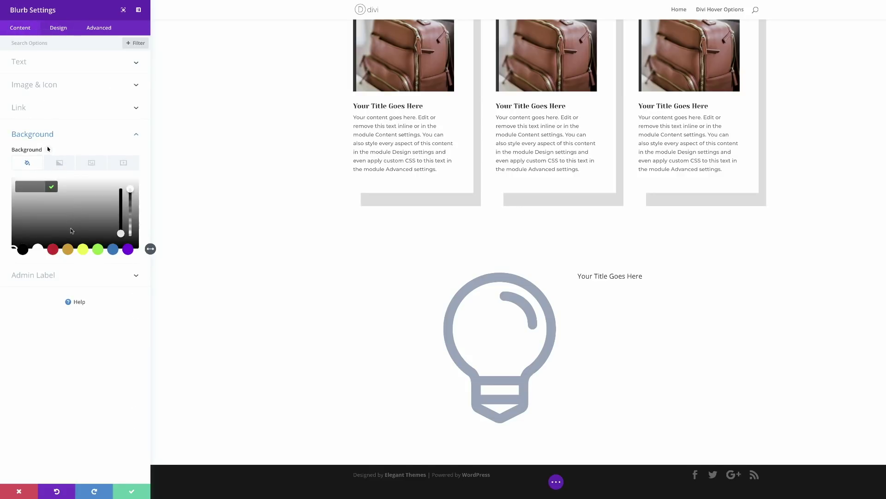
text(#bb7860)
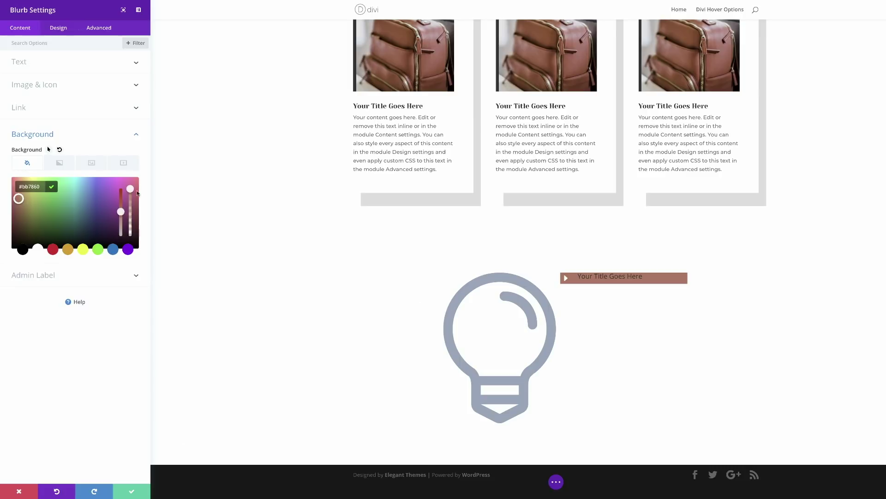
- Change the triangle blurb's title font to Raleway
click(60, 28)
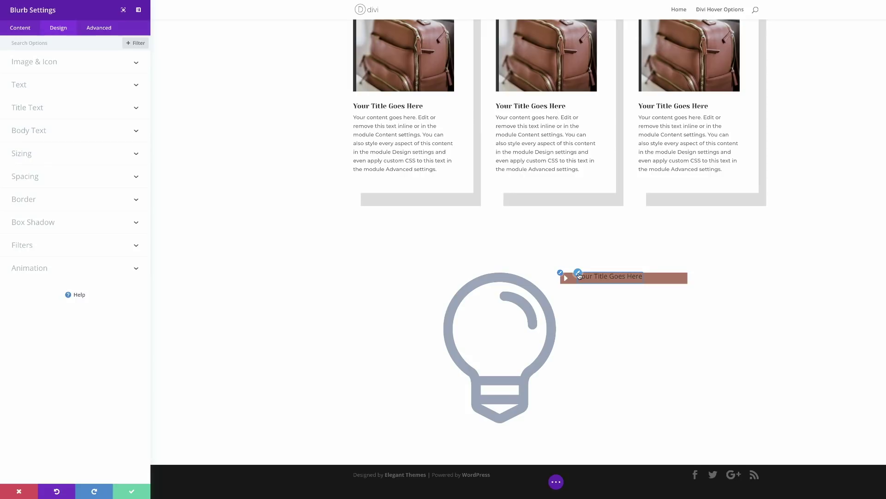
click(578, 273)
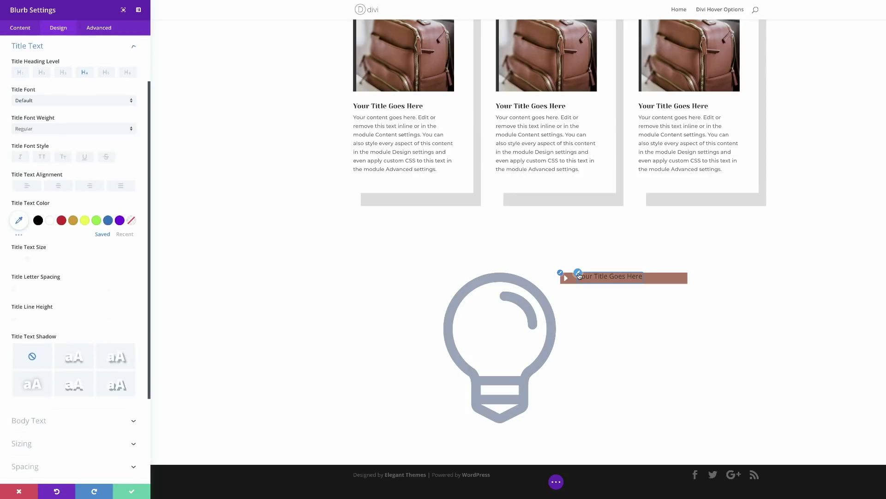
click(83, 102)
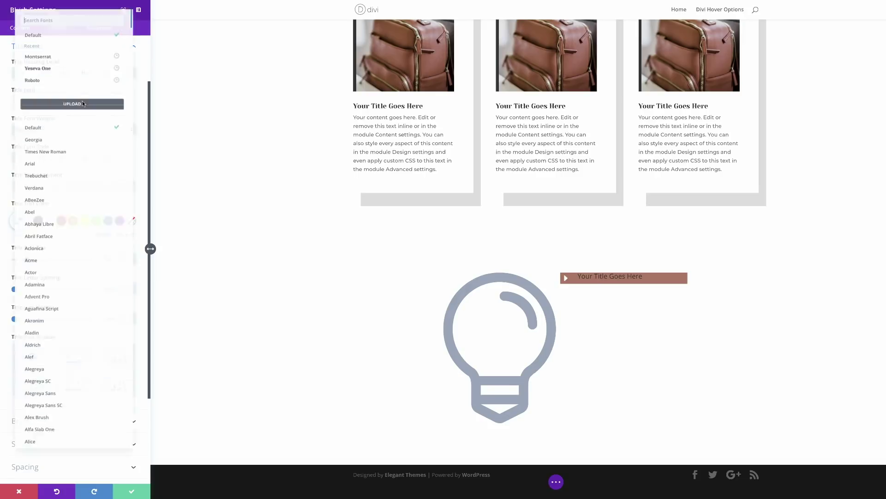
click(87, 7)
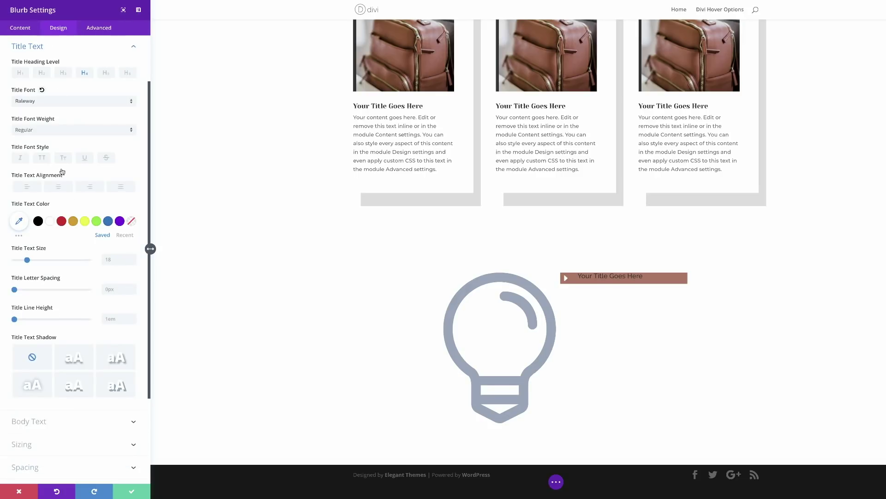
- Set the blurb's title text size to 20px and its title line height to 1.5em
text(30)
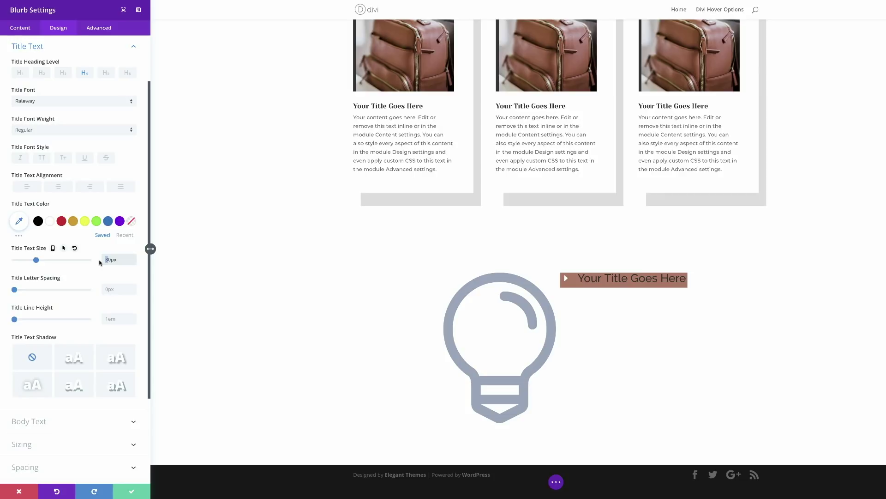
text(2)
click(131, 319)
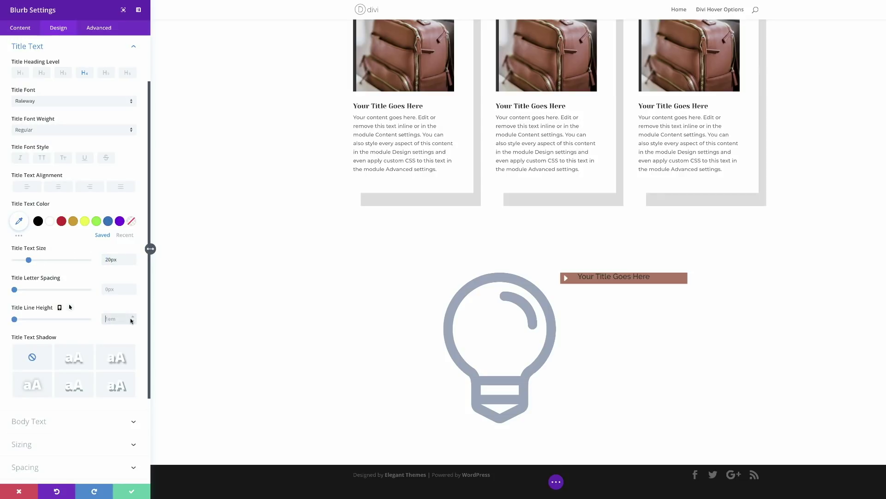
text(1.5em)
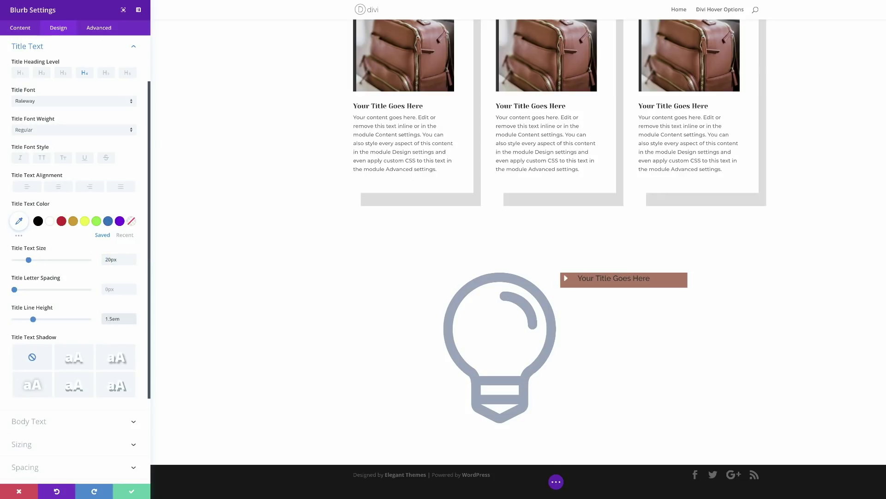
- Set the title-bar blurb's custom bottom margin to 5%
scroll(102, 434, down, 5)
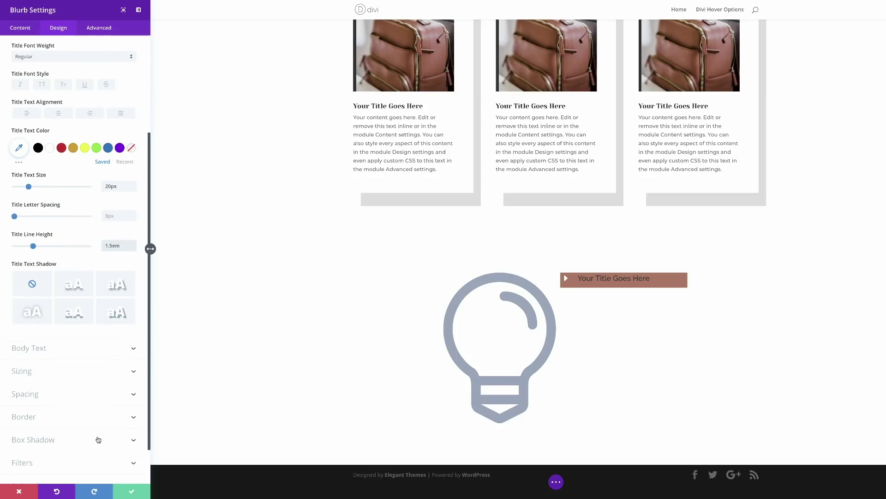
click(31, 346)
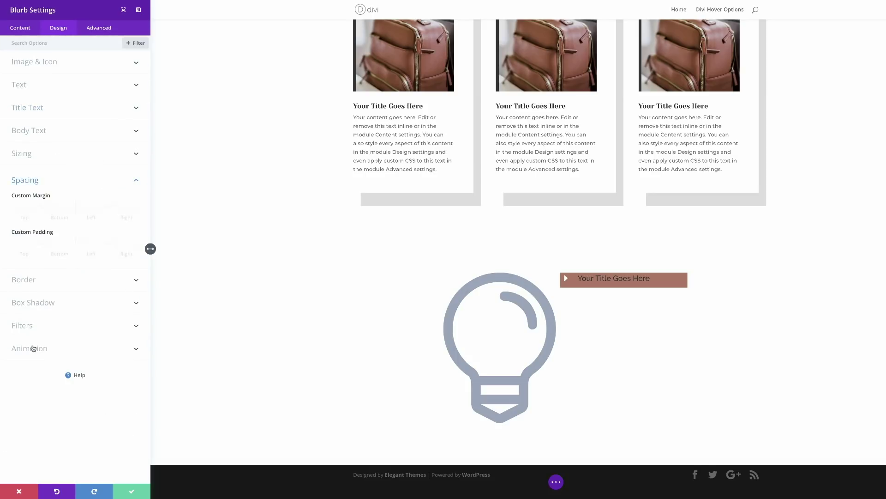
click(25, 206)
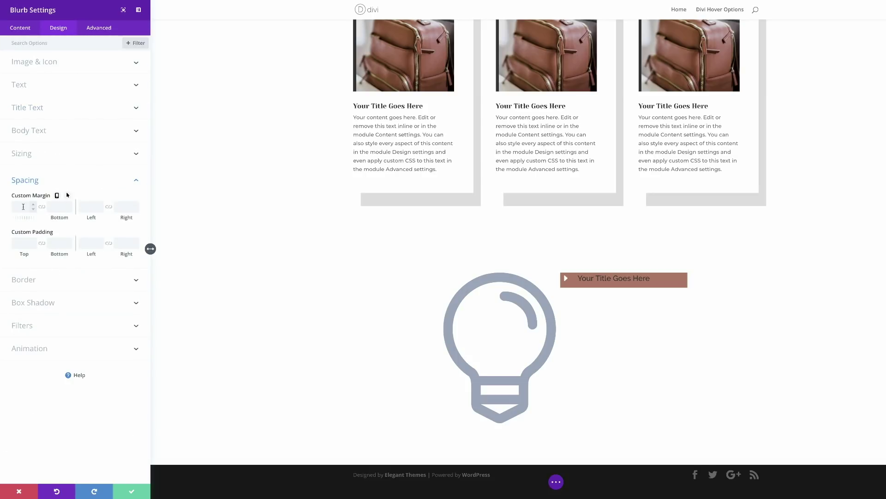
click(61, 206)
text(5%)
- Set the blurb's custom padding to 3% top, 10% left and 2% right, and save its settings
click(24, 243)
text(3px)
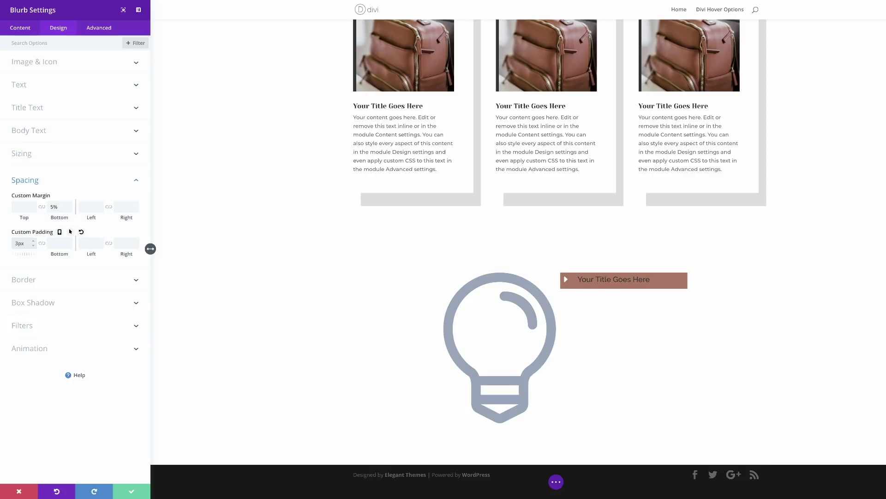
text(%)
click(94, 245)
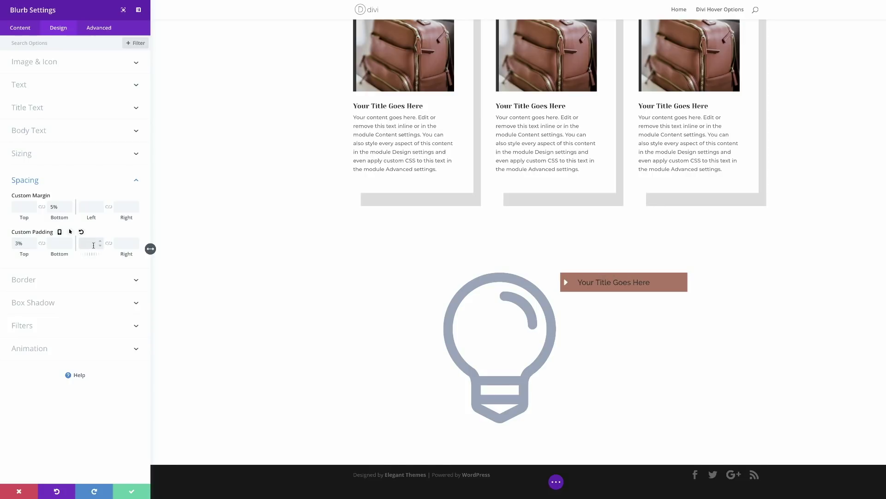
text(10%)
text(2%)
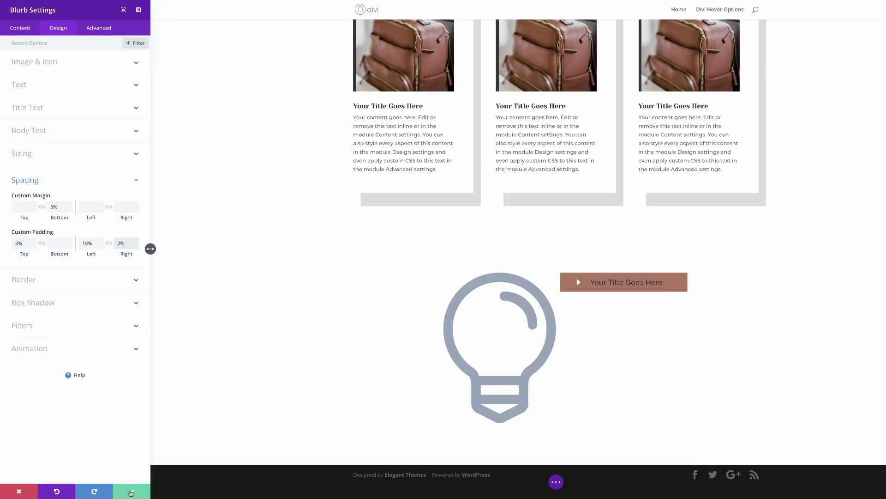
click(133, 490)
- Duplicate the title-bar blurb four times to make a stack of five beside the light bulb
mouse_move(549, 275)
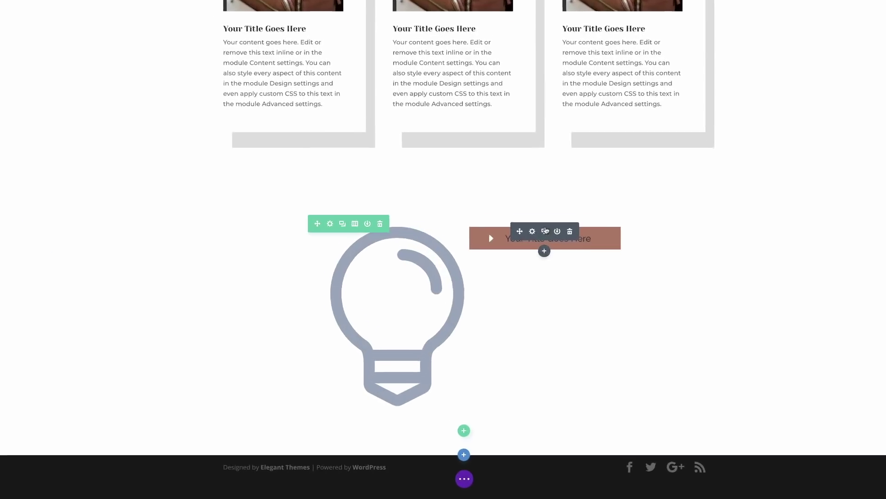
click(539, 177)
click(540, 177)
click(539, 176)
click(540, 177)
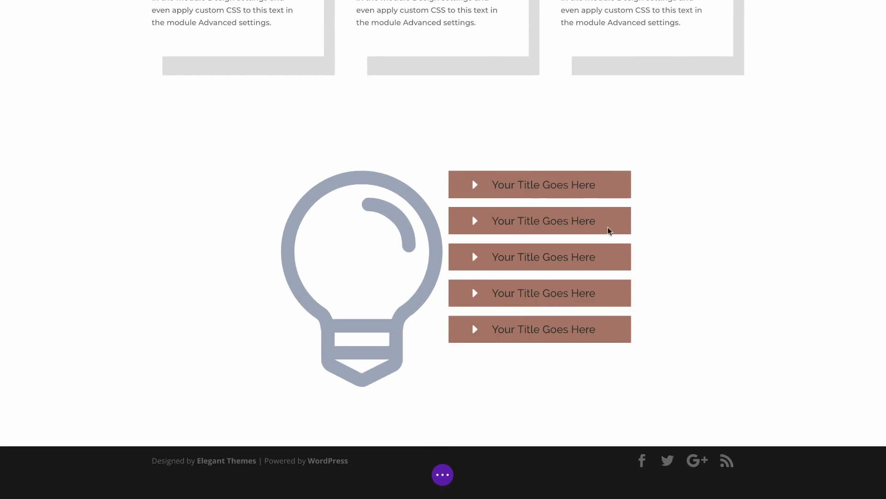
- Change the second title-bar blurb's background color to #393e56 and save its settings
mouse_move(536, 217)
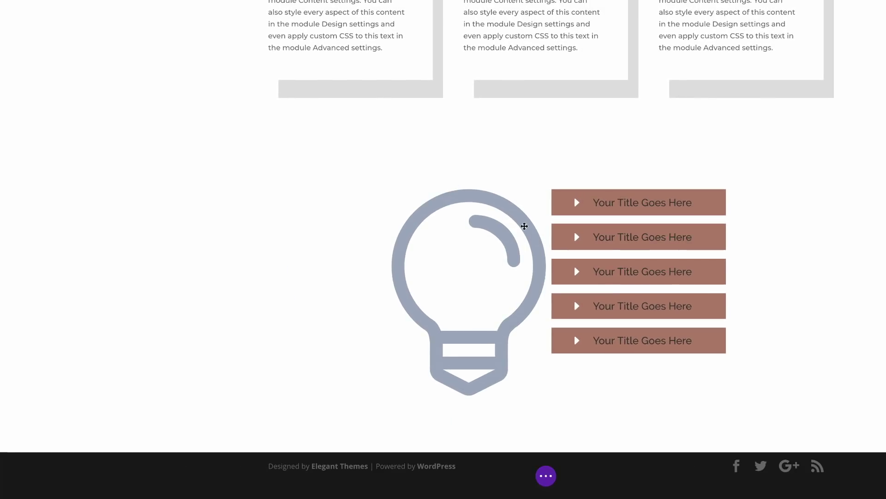
drag(58, 195, 149, 248)
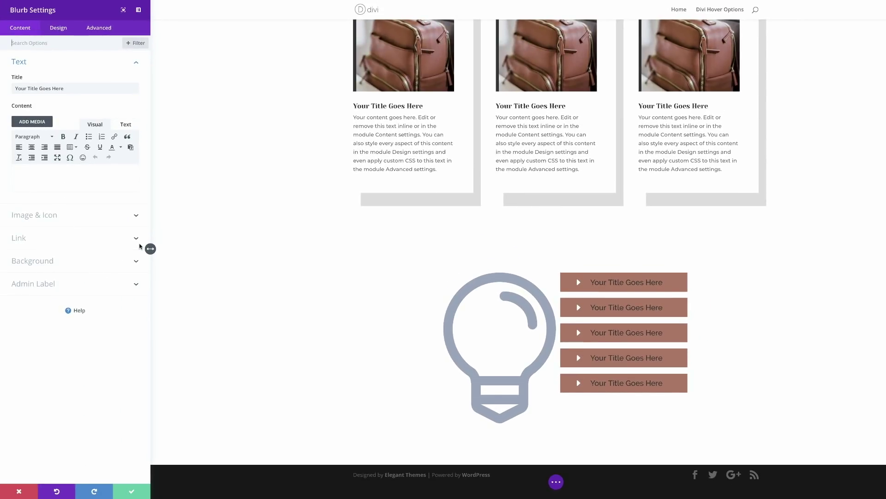
click(55, 262)
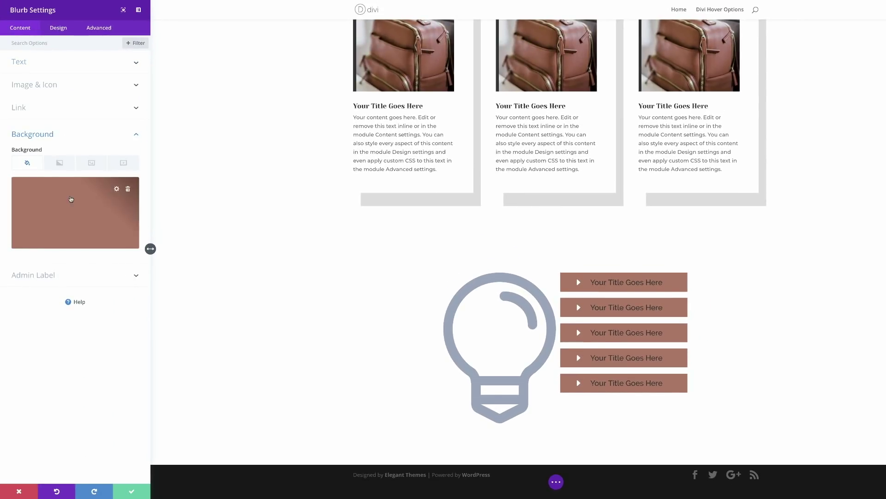
click(71, 205)
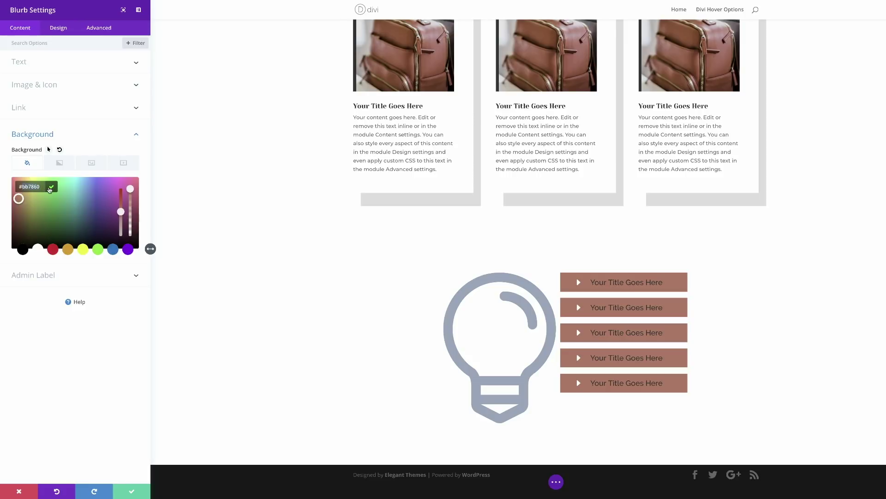
text(#393e56)
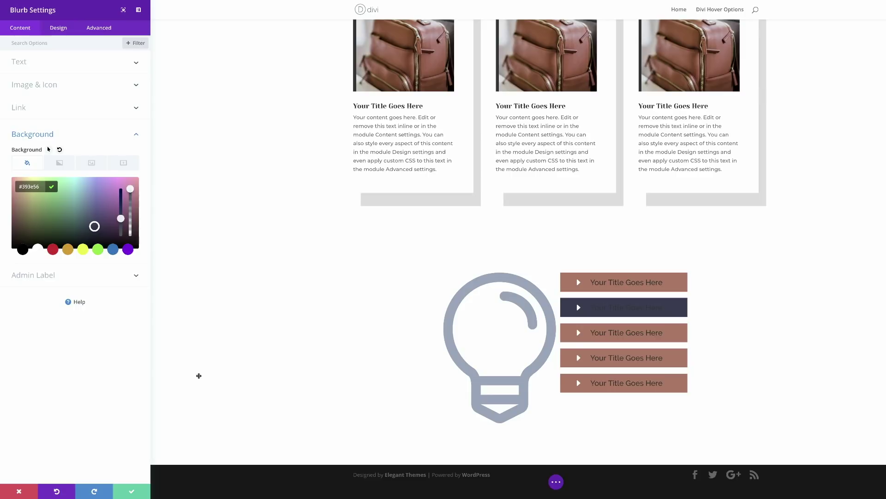
click(134, 488)
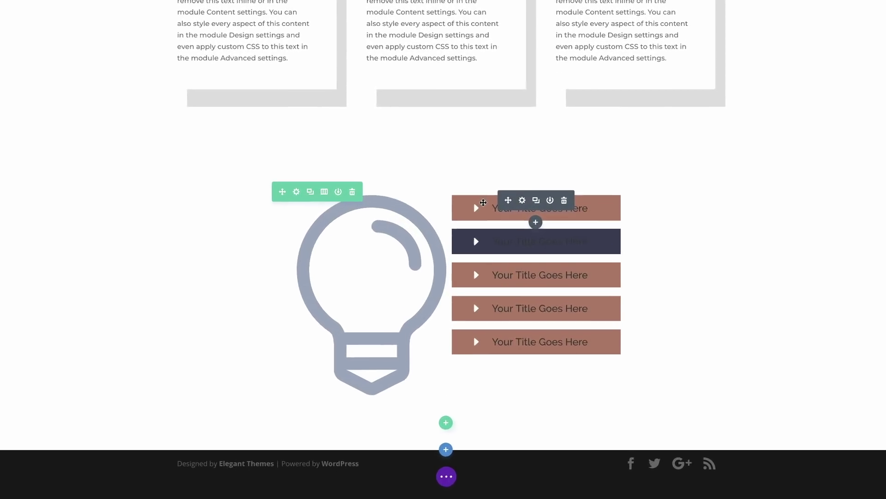
- Select all five title-bar blurbs together, set their text color to Light and save the shared settings
super+click(494, 210)
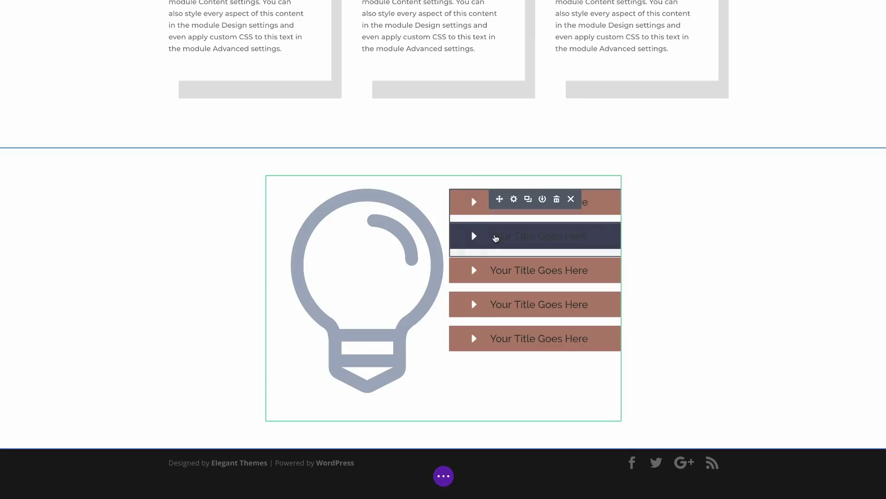
super+click(495, 238)
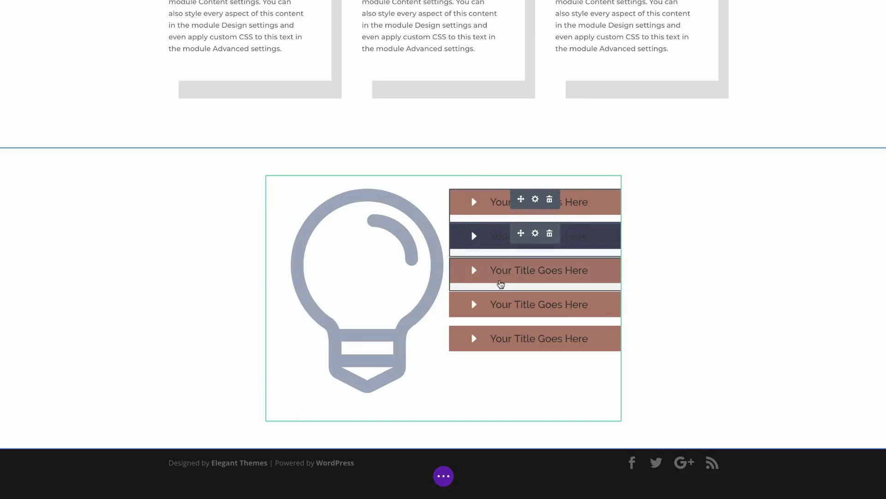
super+click(501, 277)
super+click(501, 307)
super+click(514, 341)
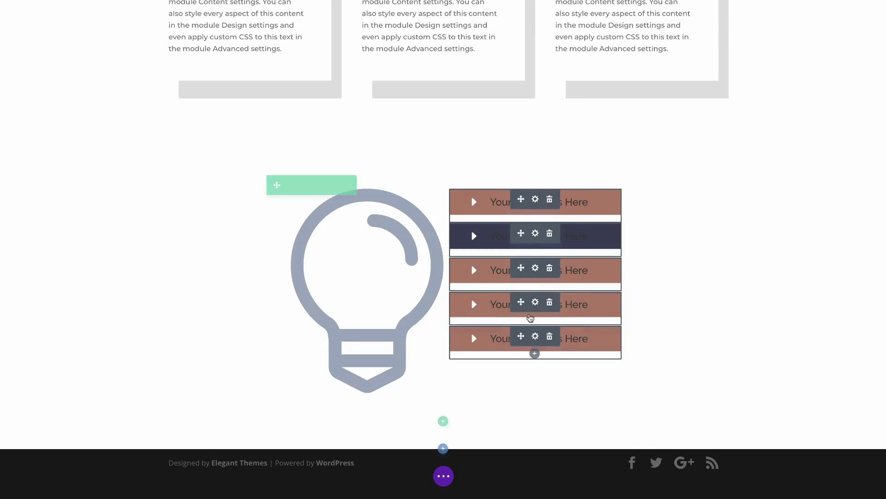
click(537, 200)
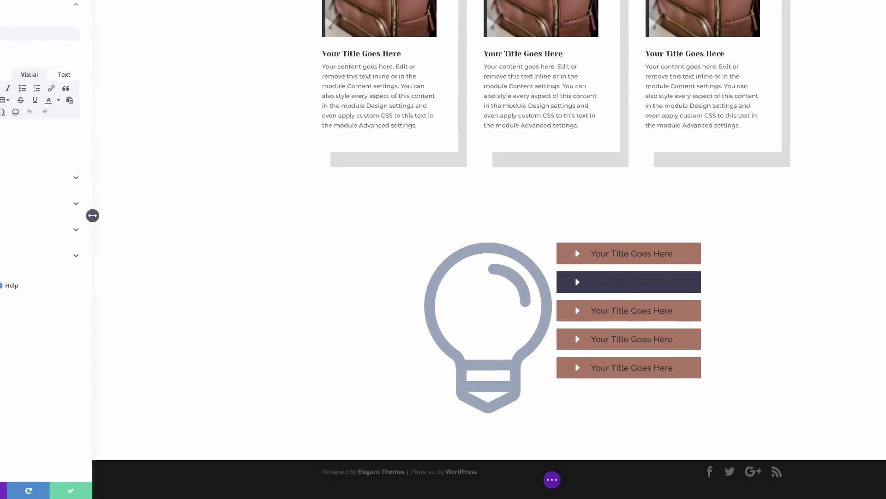
click(59, 29)
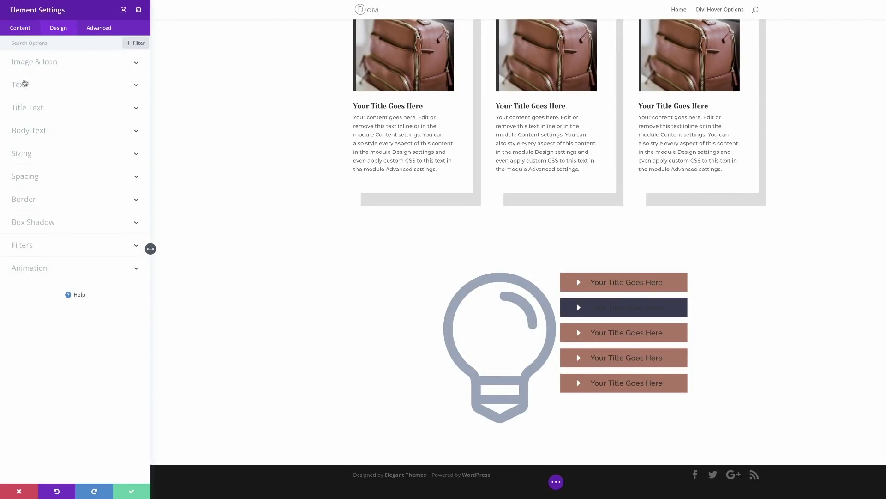
click(25, 83)
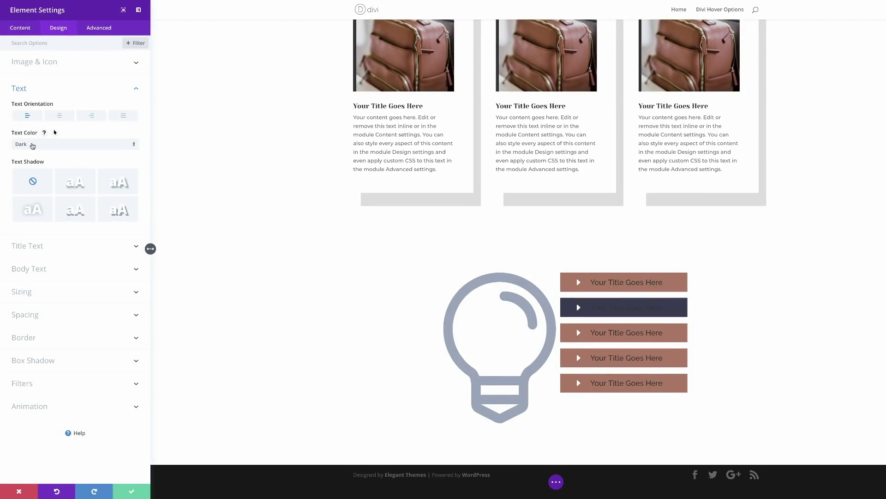
click(32, 145)
click(33, 154)
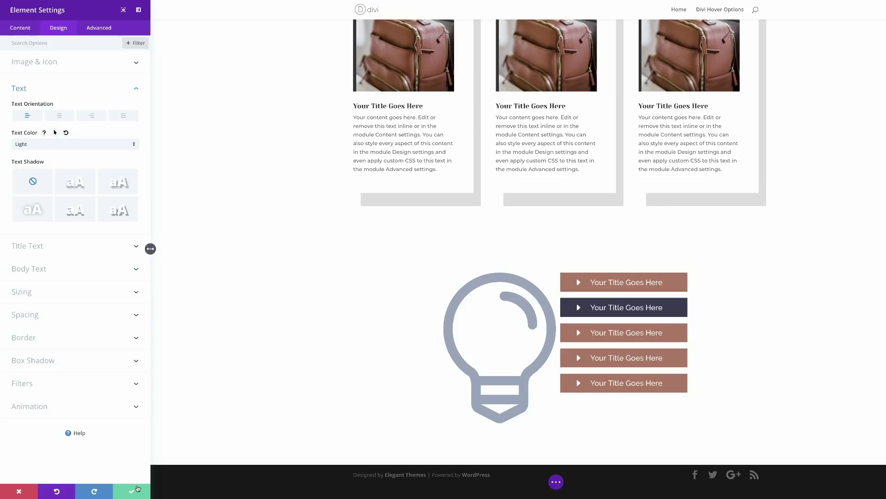
click(132, 493)
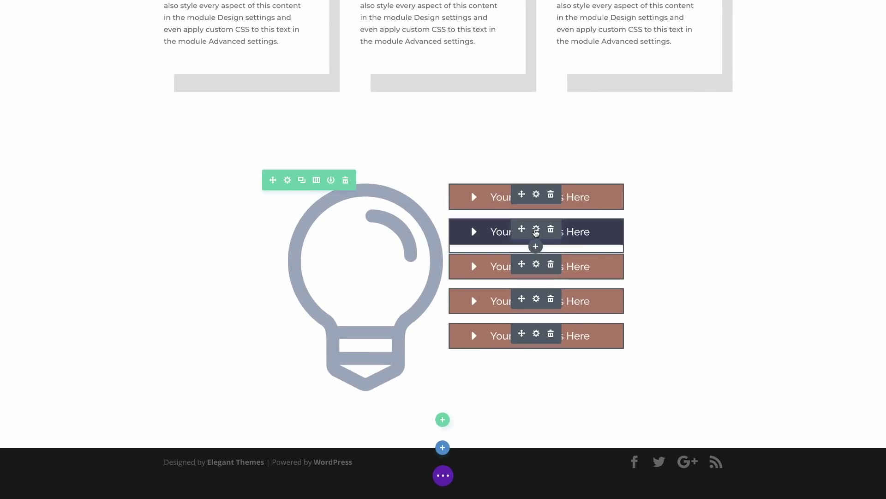
- Shift the dark second blurb sideways with a custom margin of 10% left and -10% right
click(536, 229)
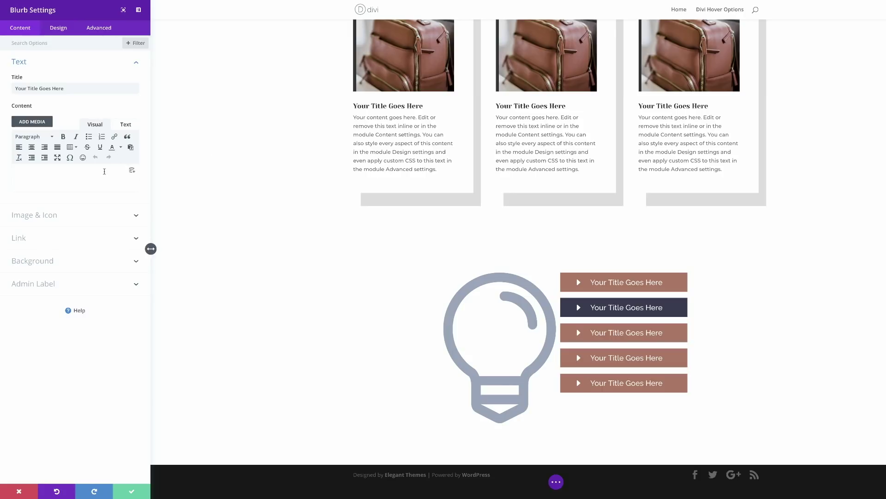
click(60, 28)
click(47, 177)
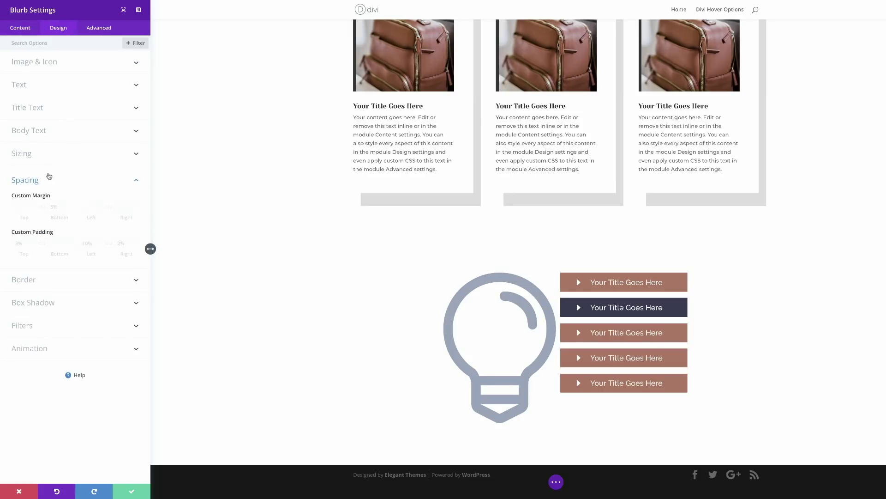
click(88, 210)
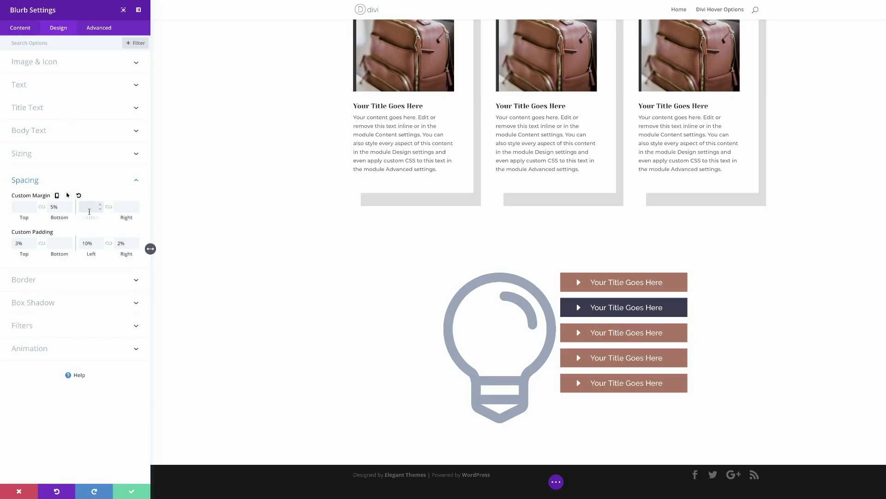
text(10%)
key(Tab)
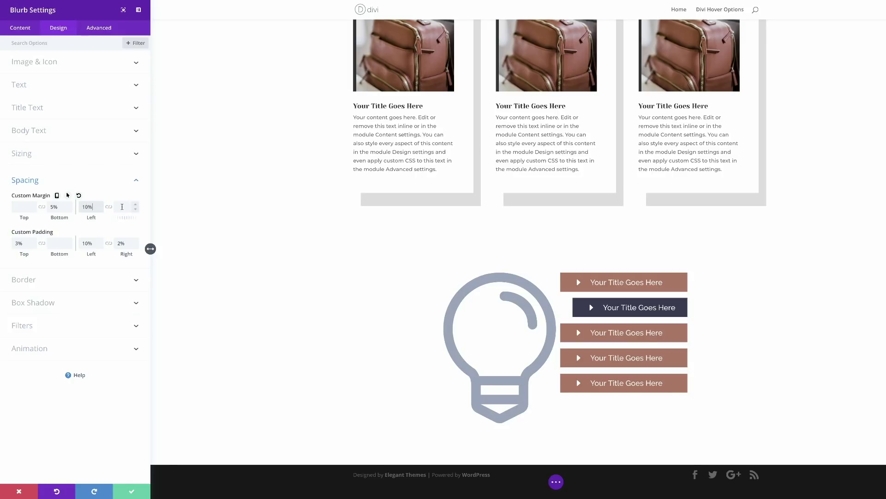
text(-10%)
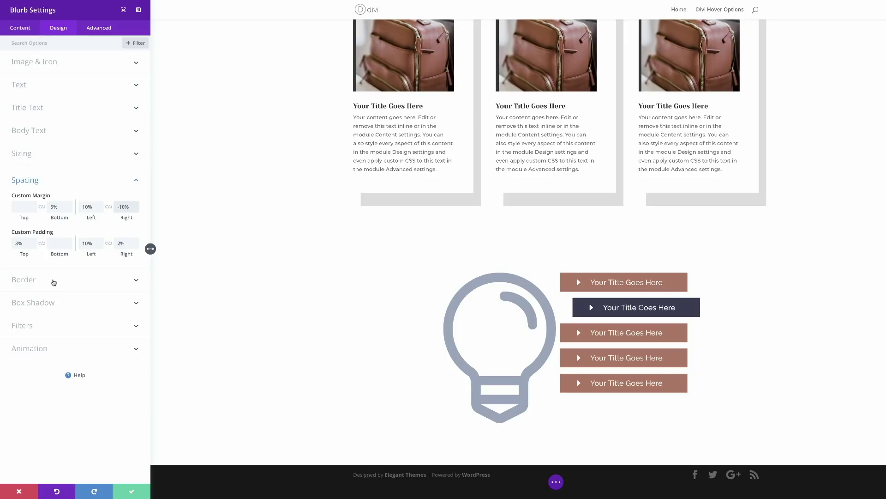
- Unlink the dark blurb's rounded corners and set its top-right and bottom-left corners to 50px
click(54, 281)
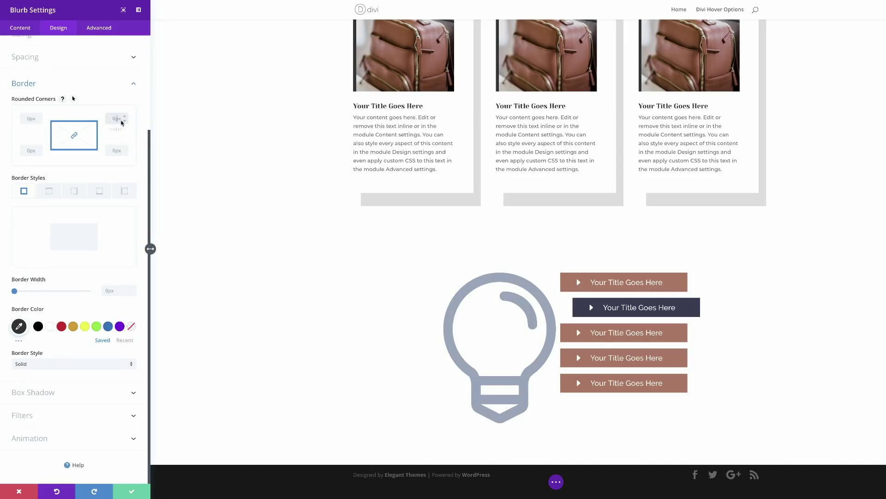
click(75, 136)
click(29, 150)
text(50)
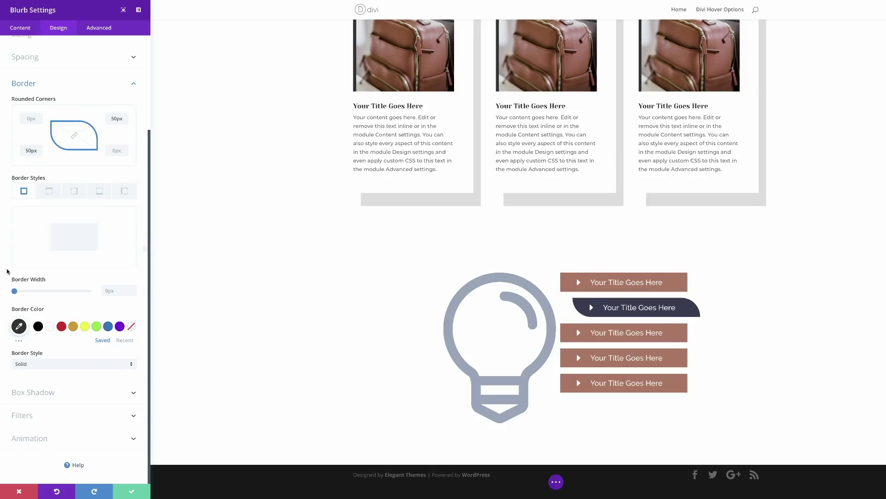
- Copy the dark second blurb's rounded corners, paste them onto the first title-bar blurb's border settings and save
right_click(67, 98)
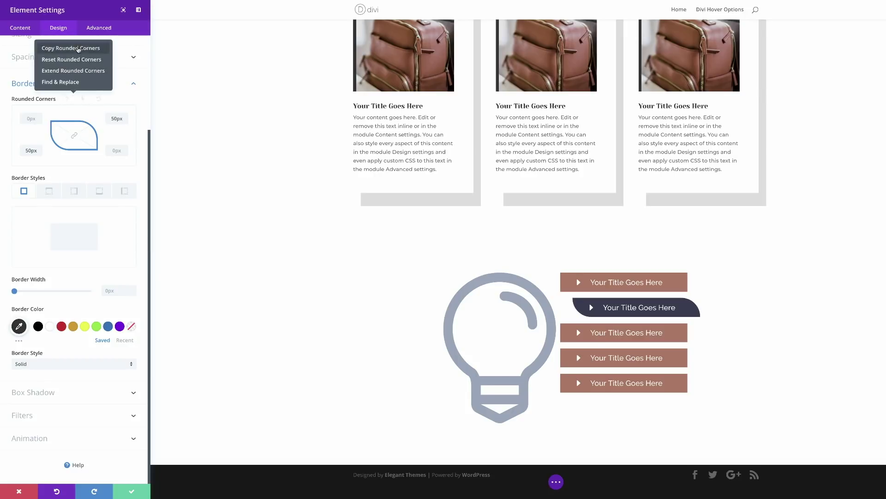
click(71, 49)
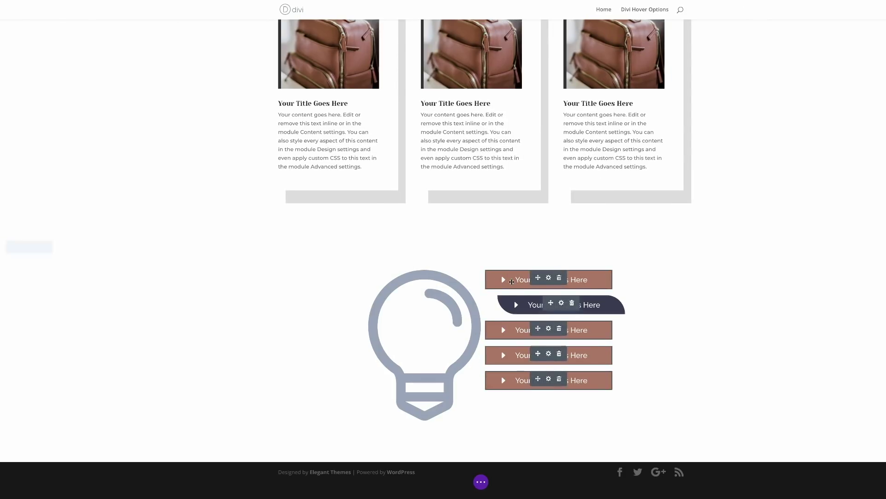
click(538, 274)
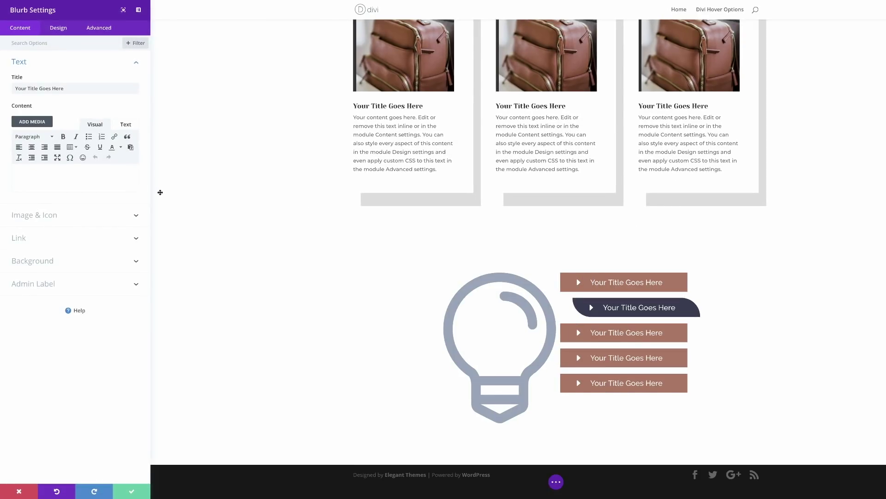
click(59, 28)
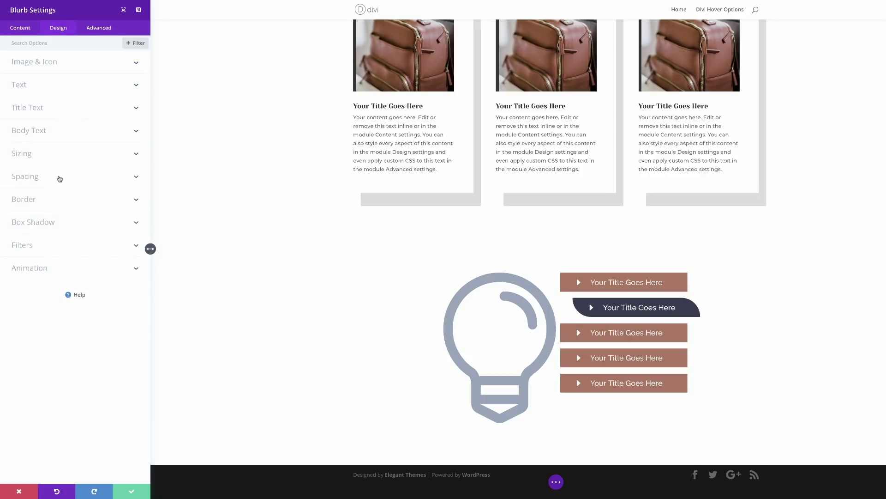
click(59, 198)
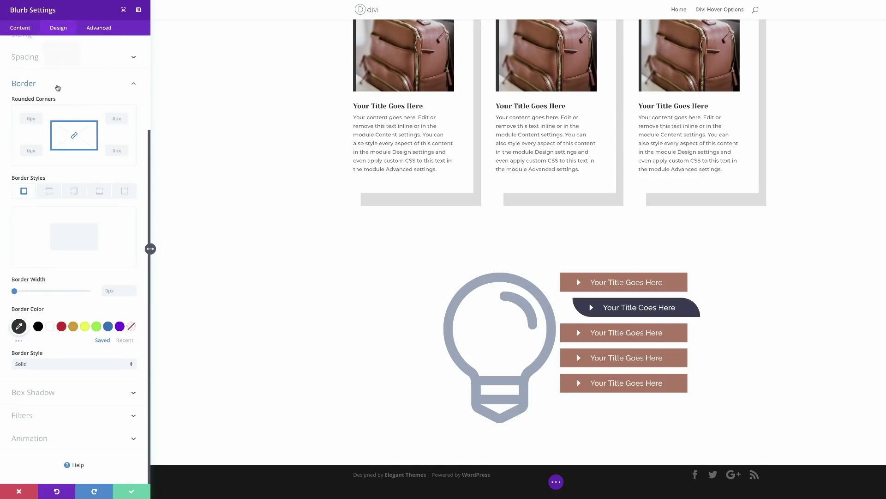
right_click(57, 88)
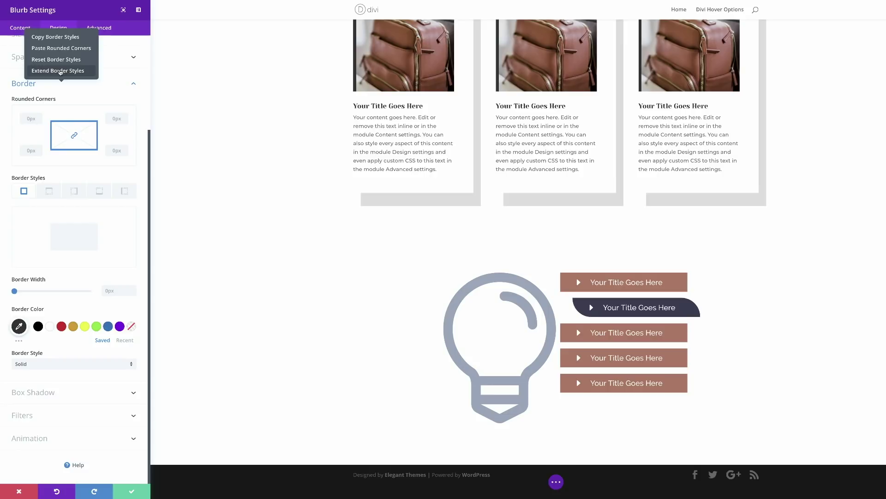
click(70, 48)
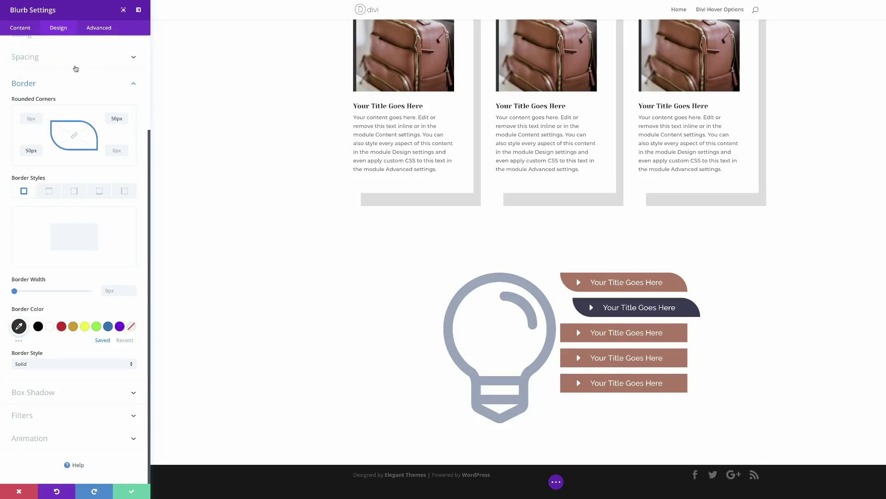
click(133, 490)
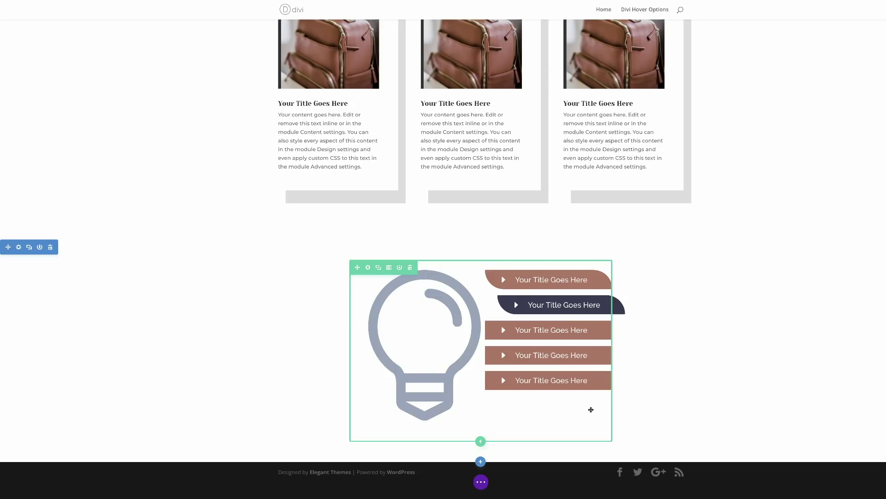
- Change the third title-bar blurb's background color to #96a6bd
mouse_move(538, 353)
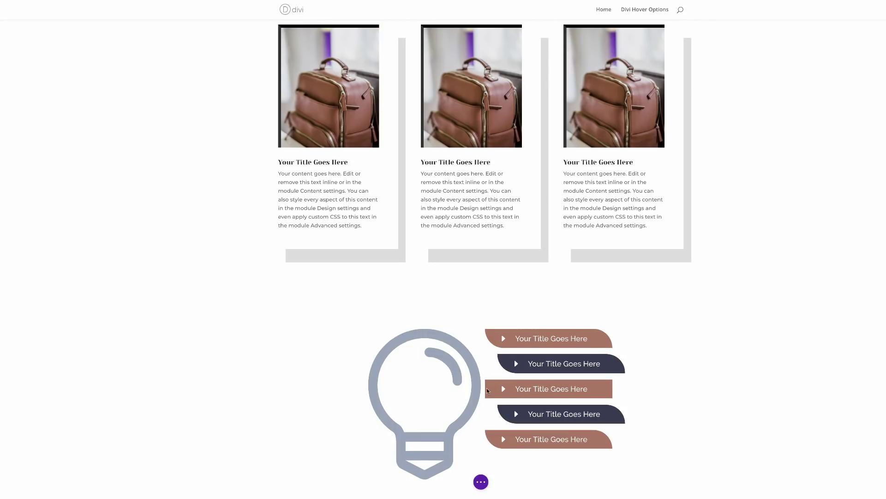
mouse_move(539, 385)
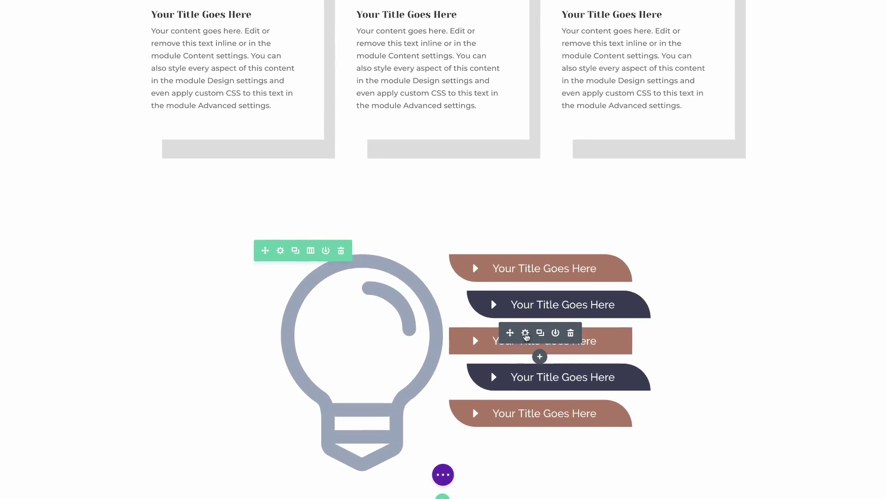
click(526, 333)
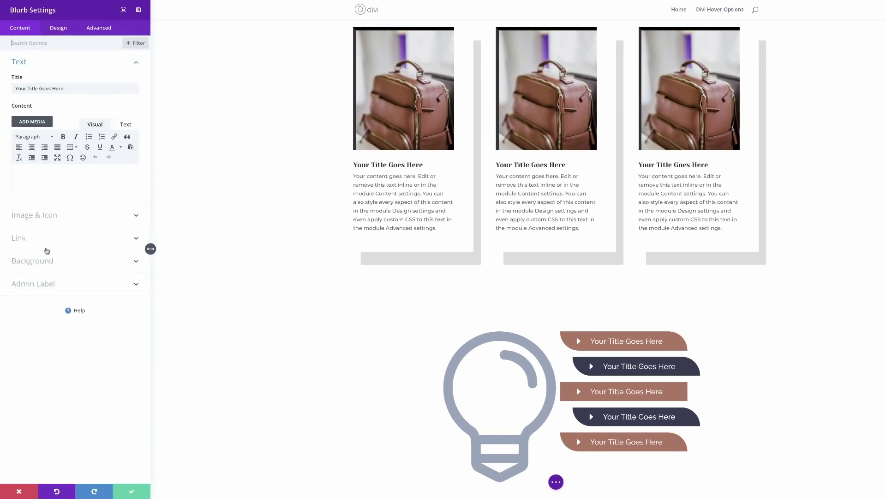
click(43, 224)
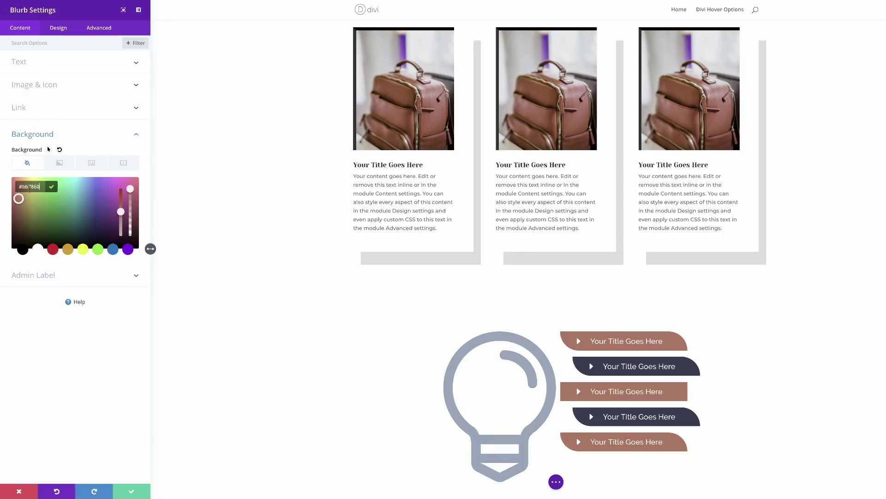
key(ctrl+v)
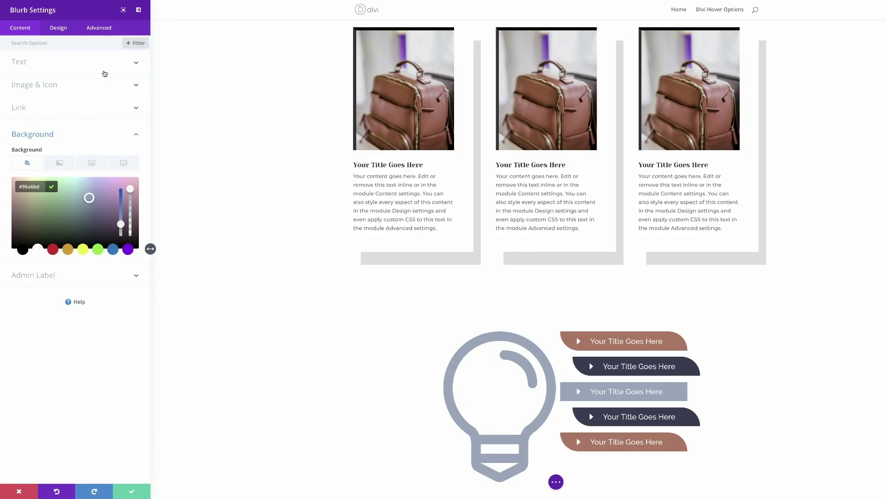
- Shift the third blurb sideways with a custom margin of 20% left and -20% right
click(59, 29)
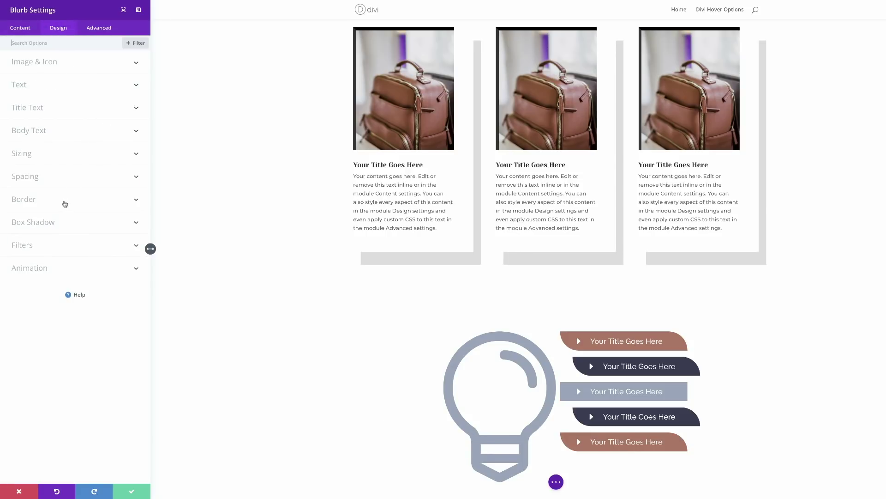
click(37, 179)
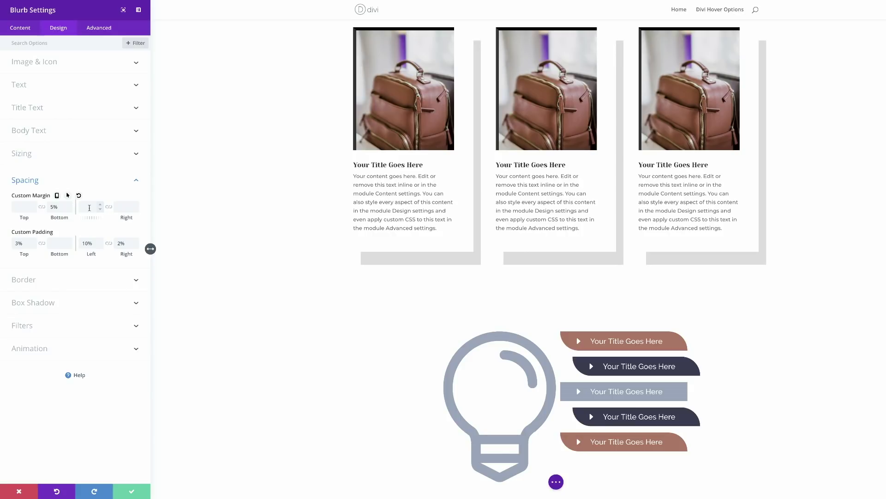
text(20%)
click(127, 208)
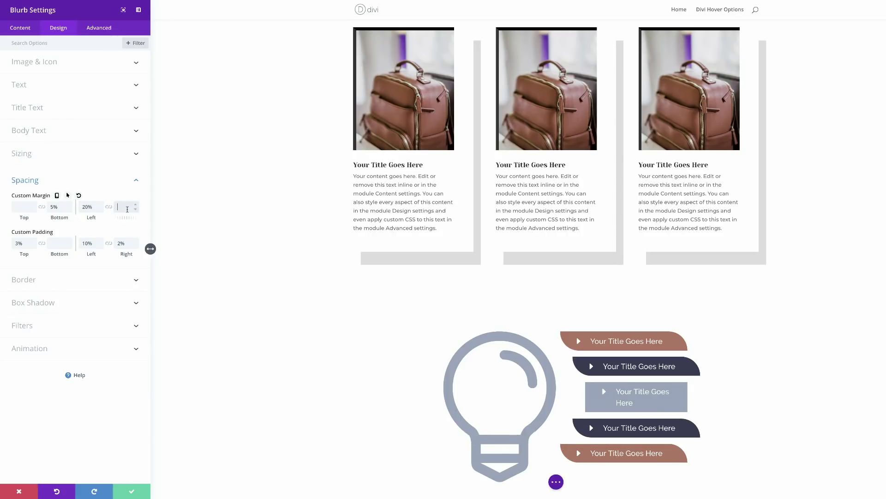
text(-20%)
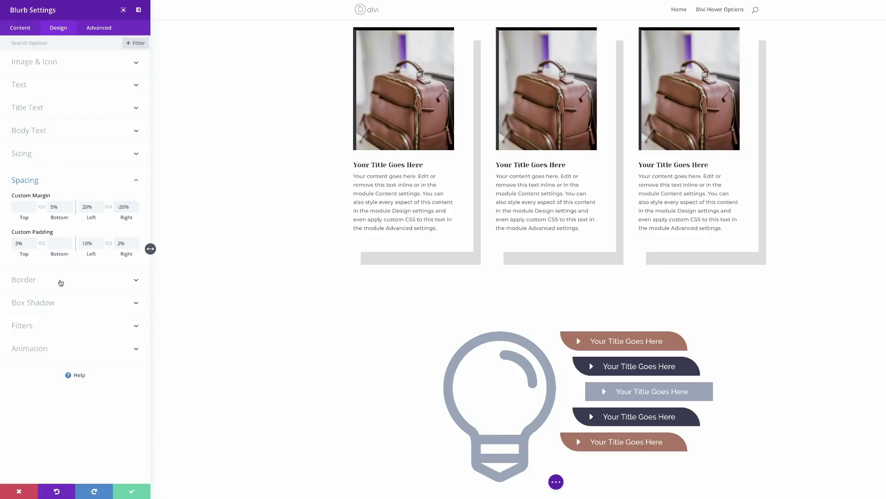
- Round the third blurb's top-right and bottom-right corners to 50px and save its settings
click(61, 282)
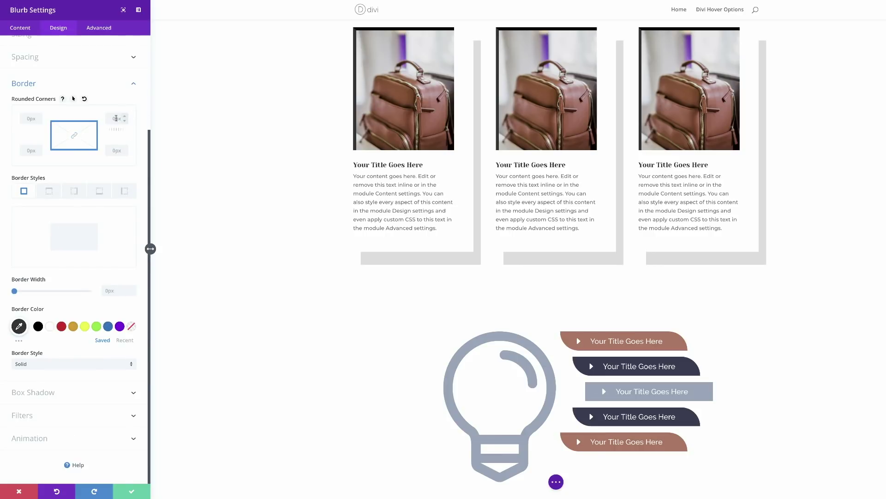
click(123, 152)
text(50)
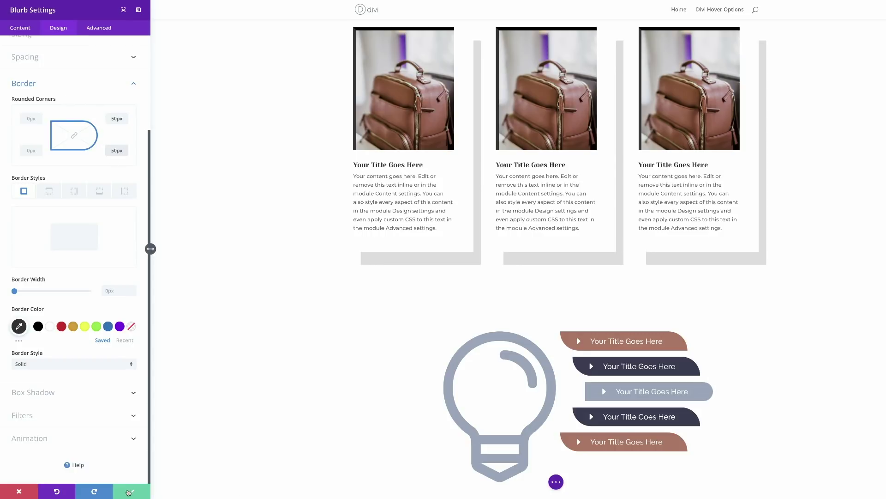
click(131, 492)
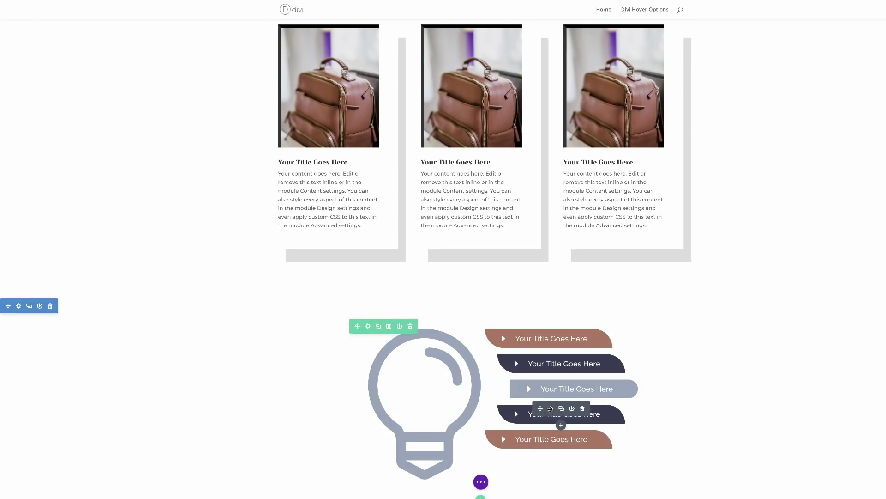
- Set the fourth blurb's top-left and bottom-right corners to 50px and its top-right and bottom-left corners to 0
click(550, 409)
click(57, 30)
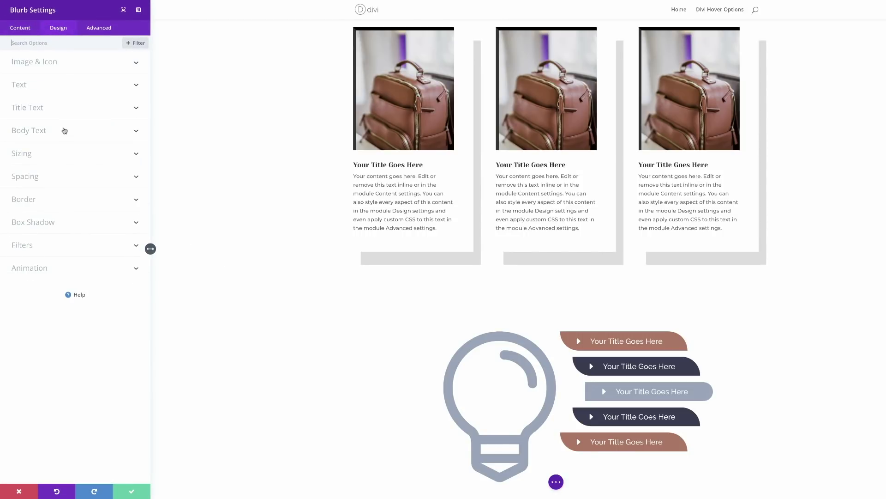
click(27, 201)
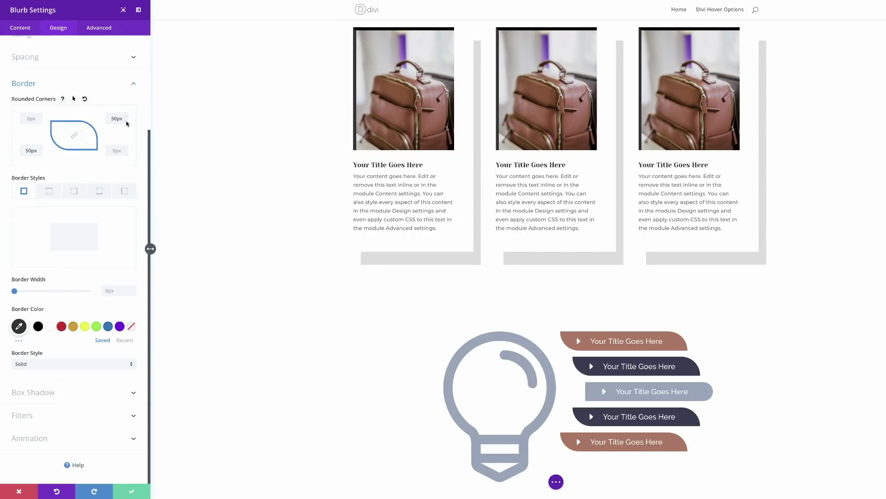
click(27, 119)
text(50)
click(113, 119)
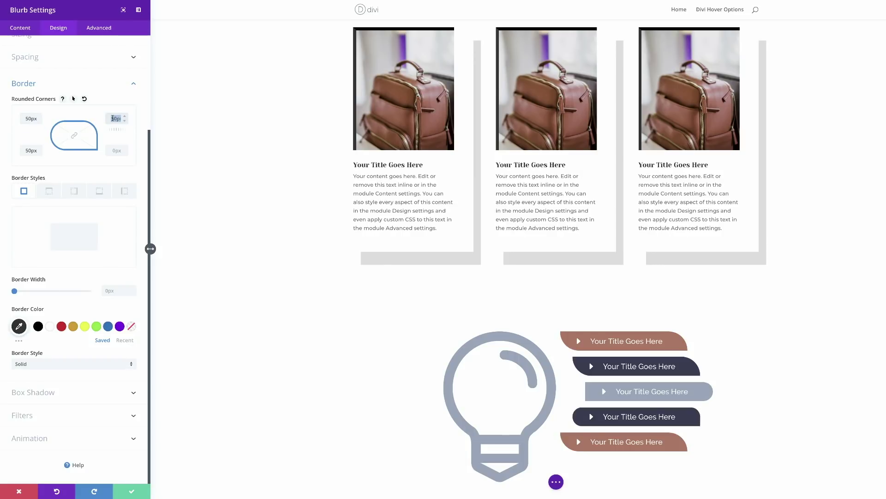
text(0)
click(31, 150)
text(0)
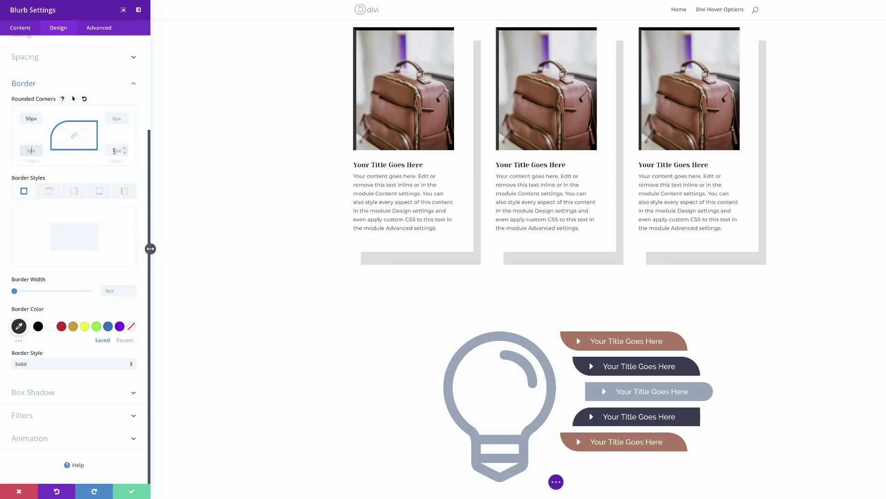
click(114, 151)
text(50)
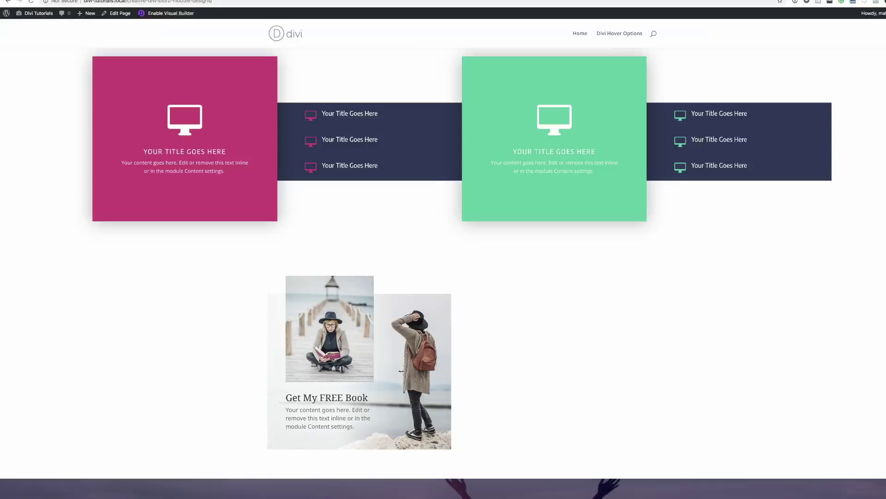
- Review the finished blurb layouts down the length of the live page
scroll(868, 247, down, 12)
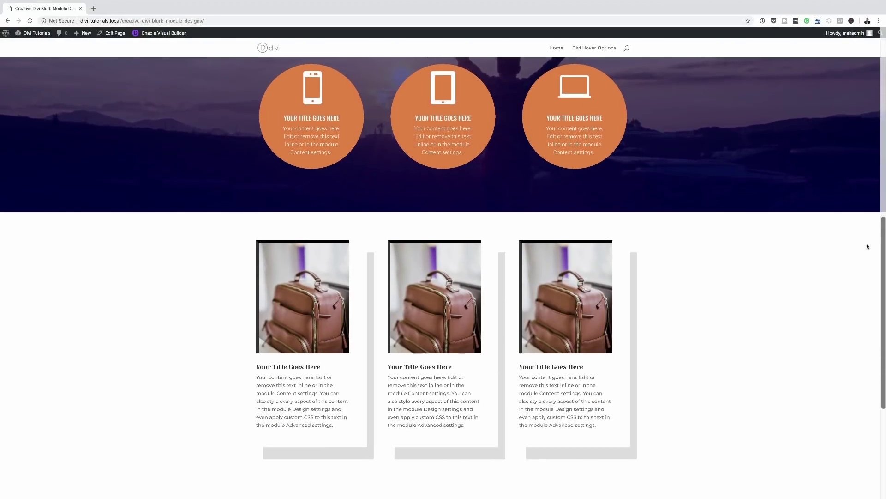
scroll(868, 247, down, 4)
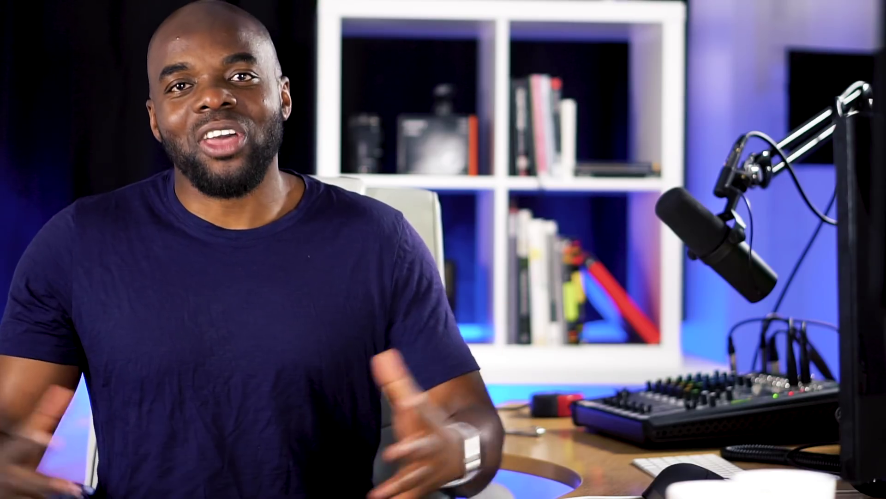